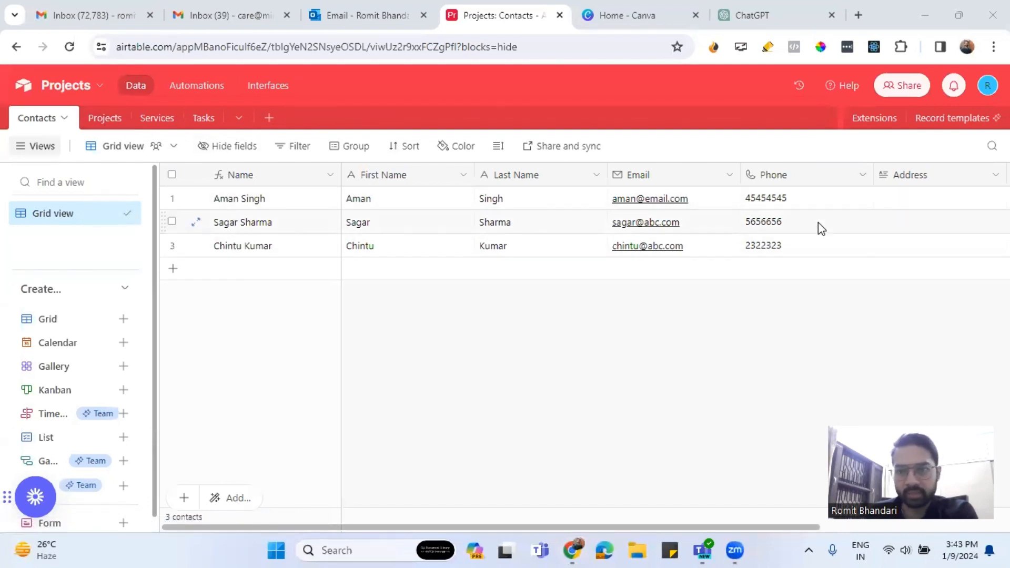
Browse the Projects and Services tables, then view the Tasks table's four tasks.
{"action": "left_click", "coordinate": [104, 118]}
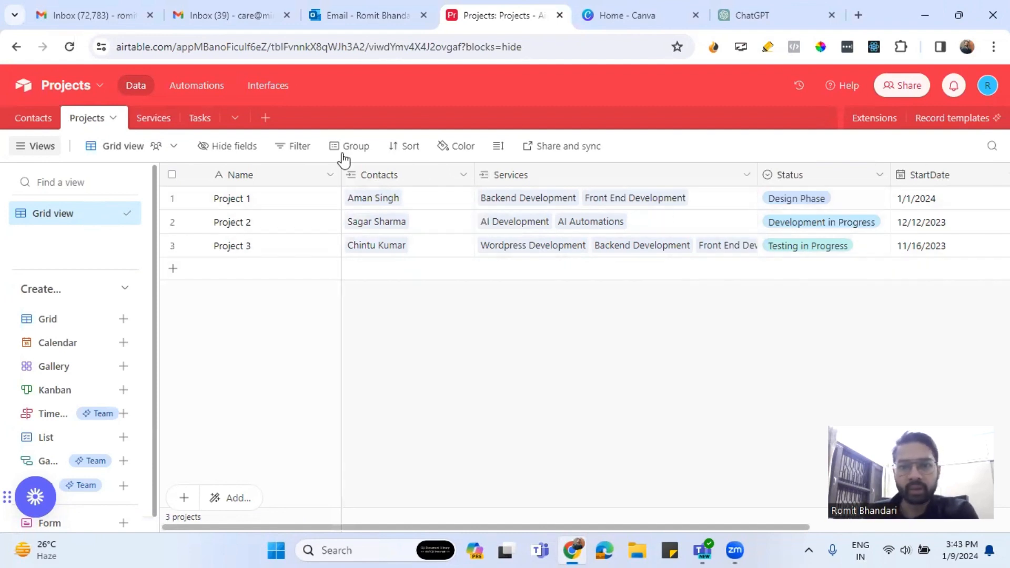
{"action": "left_click", "coordinate": [154, 118]}
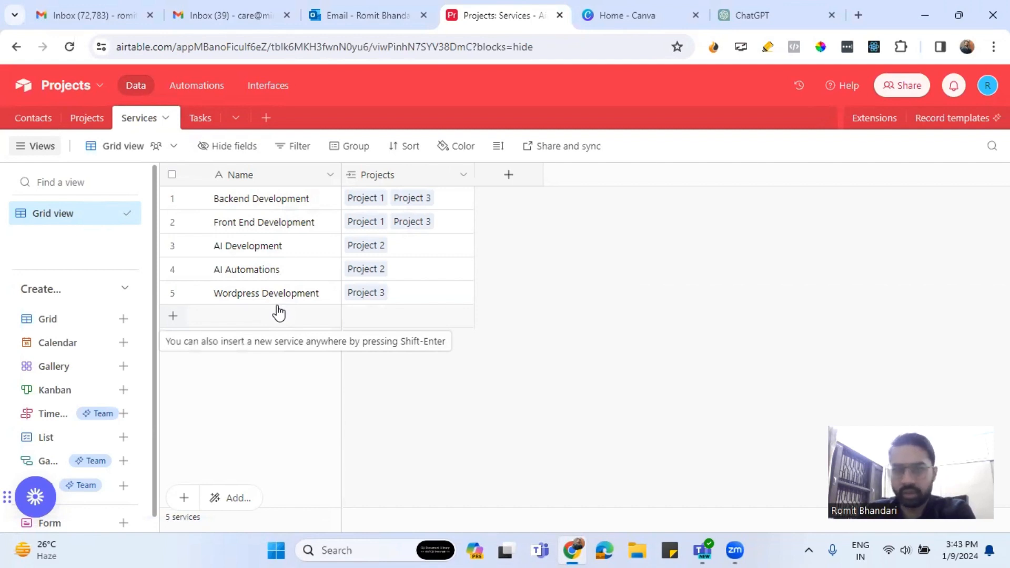
{"action": "left_click", "coordinate": [86, 119]}
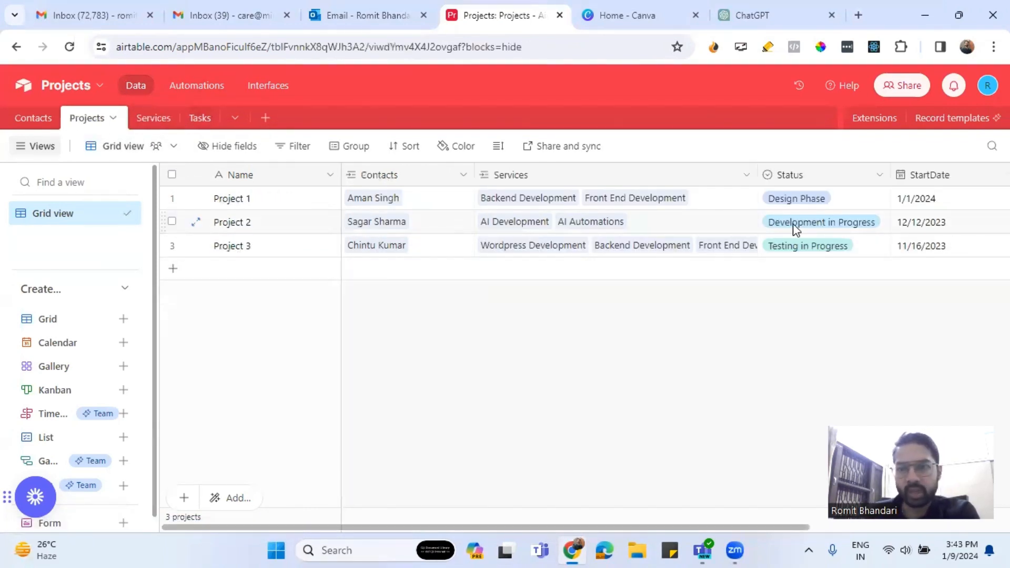
{"action": "left_click", "coordinate": [200, 117]}
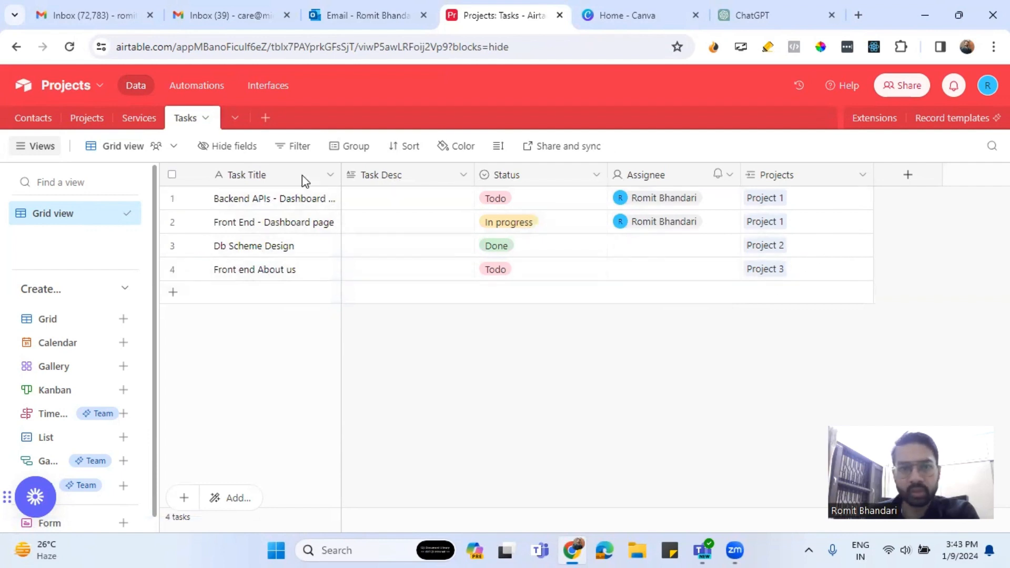
Create a blank table named 'Enquiry'.
{"action": "left_click", "coordinate": [265, 118]}
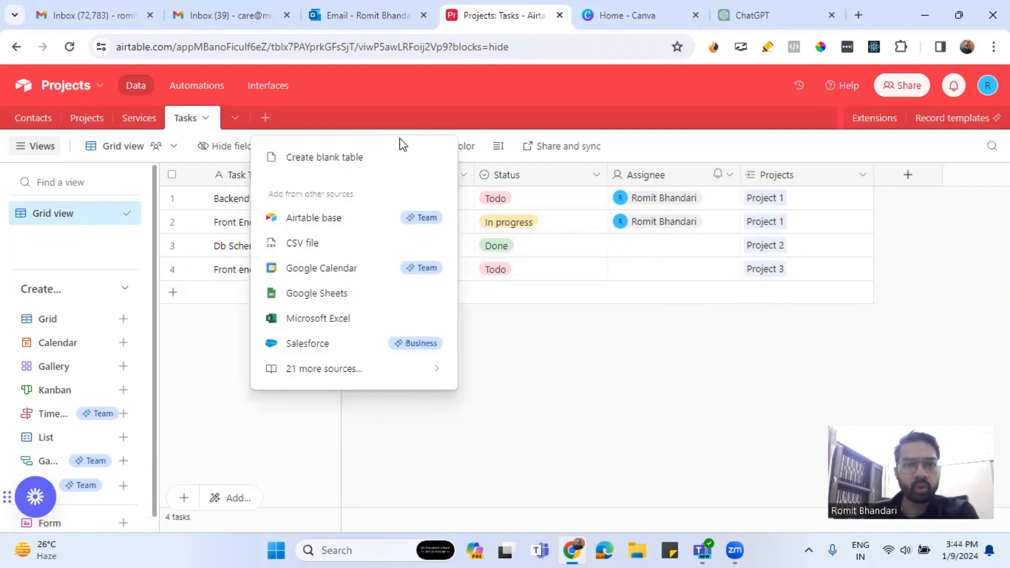
{"action": "left_click", "coordinate": [377, 164]}
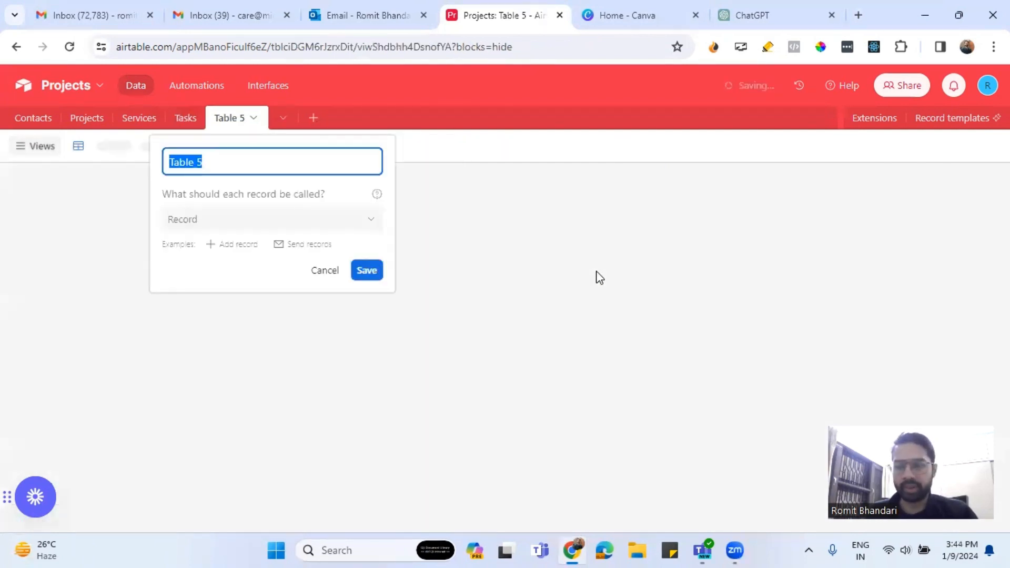
{"action": "type", "text": "Enquiry"}
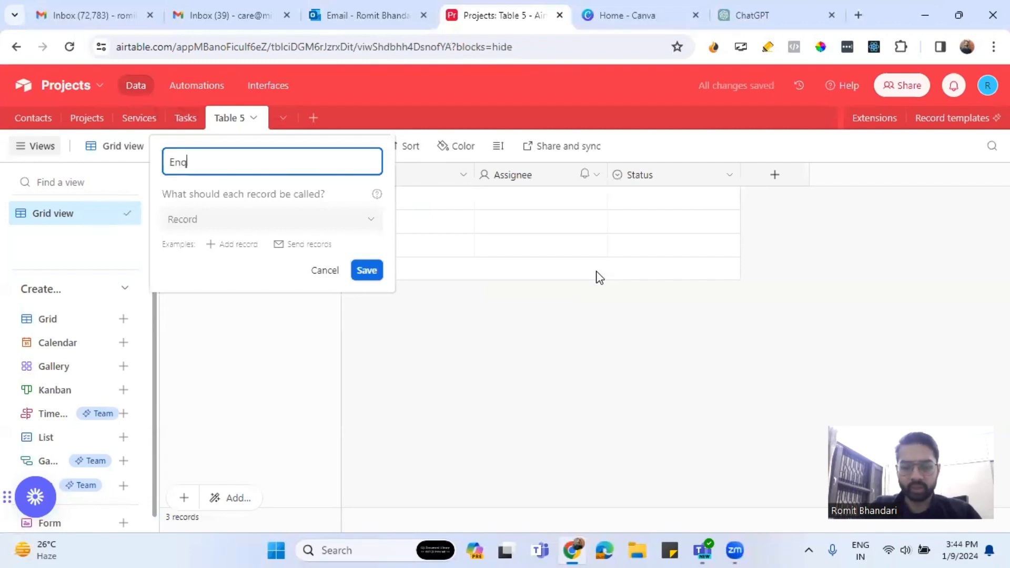
{"action": "left_click", "coordinate": [379, 275]}
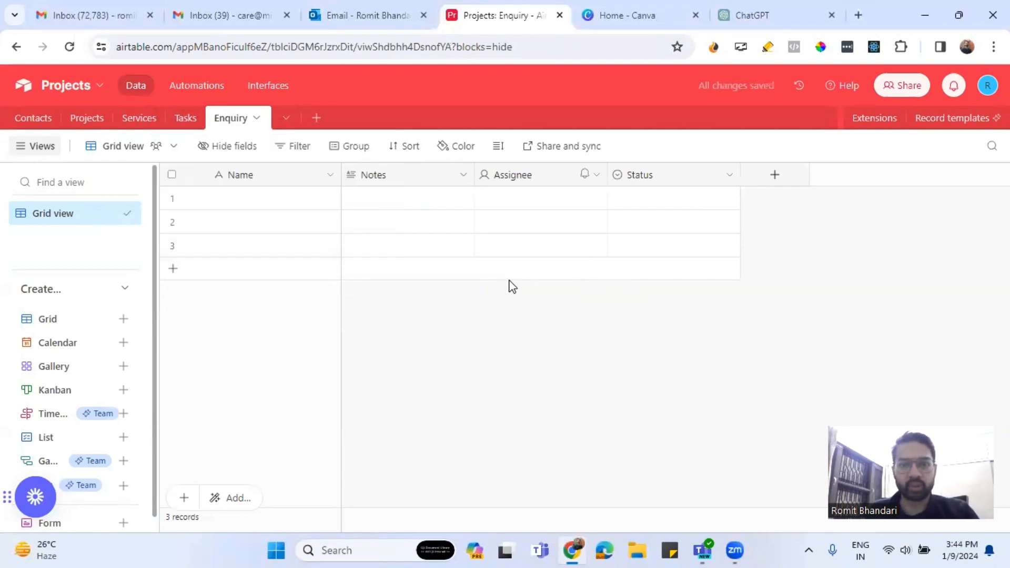
Delete the Notes field from the Enquiry table.
{"action": "right_click", "coordinate": [401, 176]}
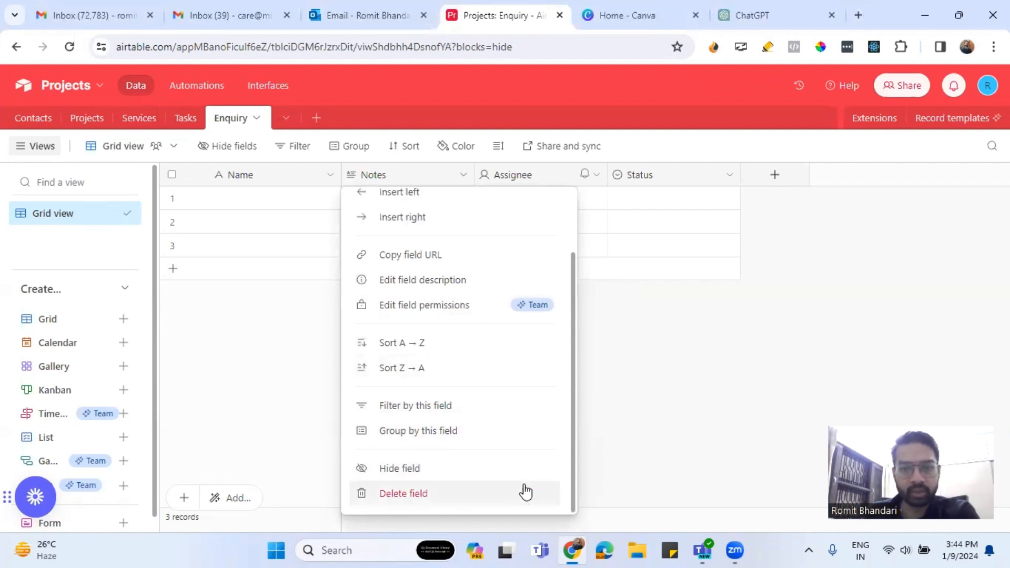
{"action": "left_click", "coordinate": [523, 488]}
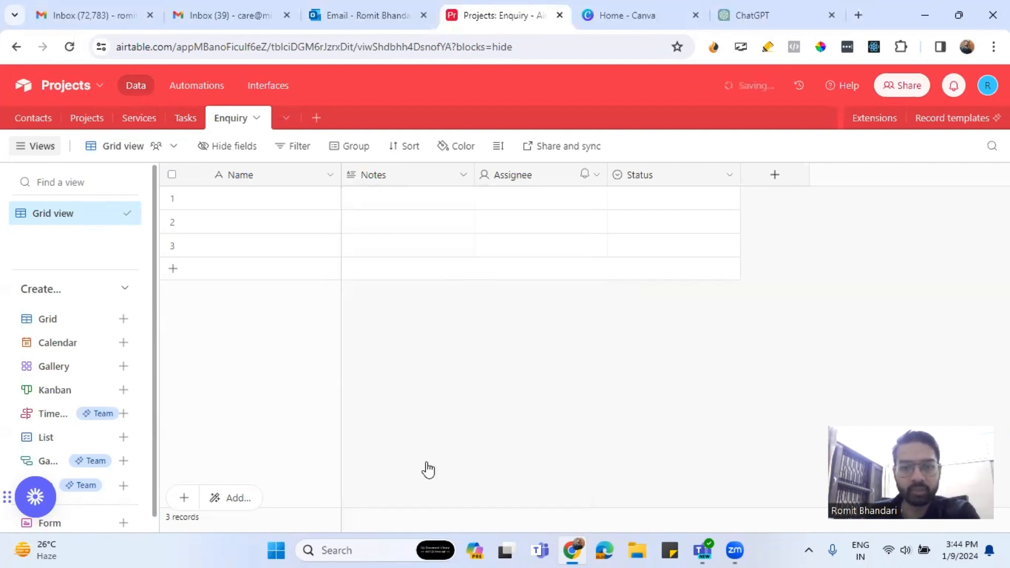
{"action": "right_click", "coordinate": [421, 176]}
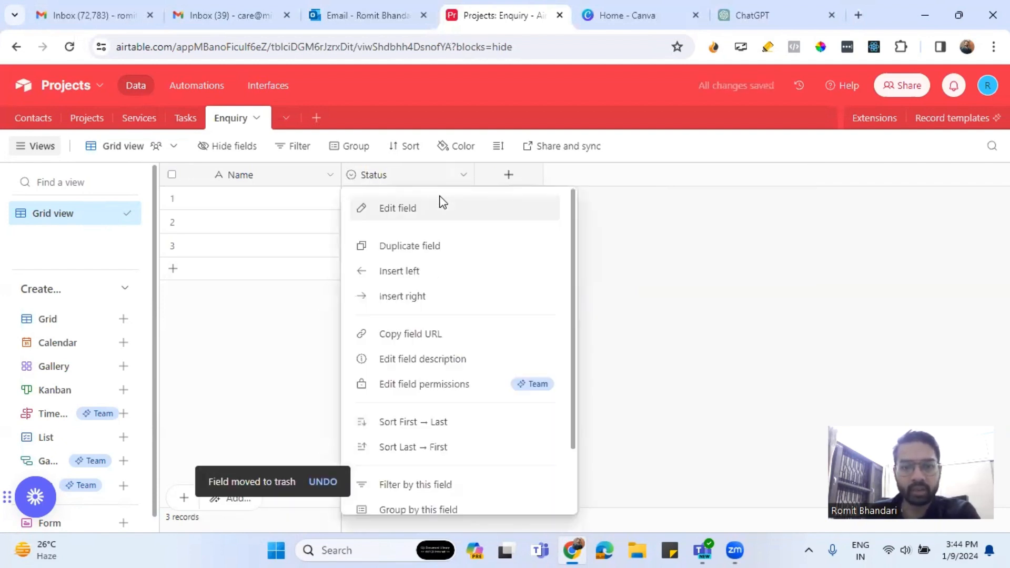
{"action": "left_click", "coordinate": [694, 373]}
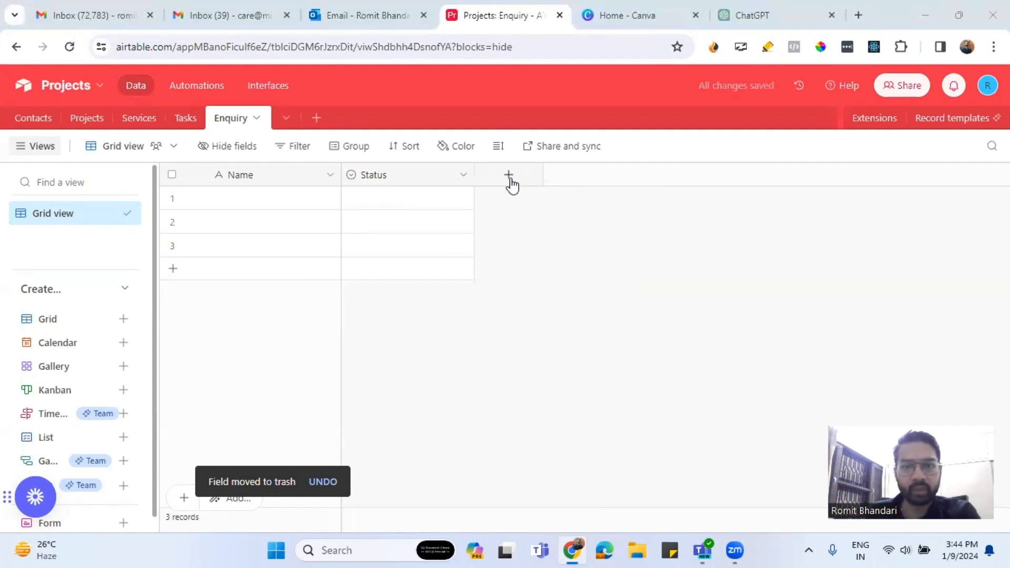
{"action": "left_click", "coordinate": [509, 177]}
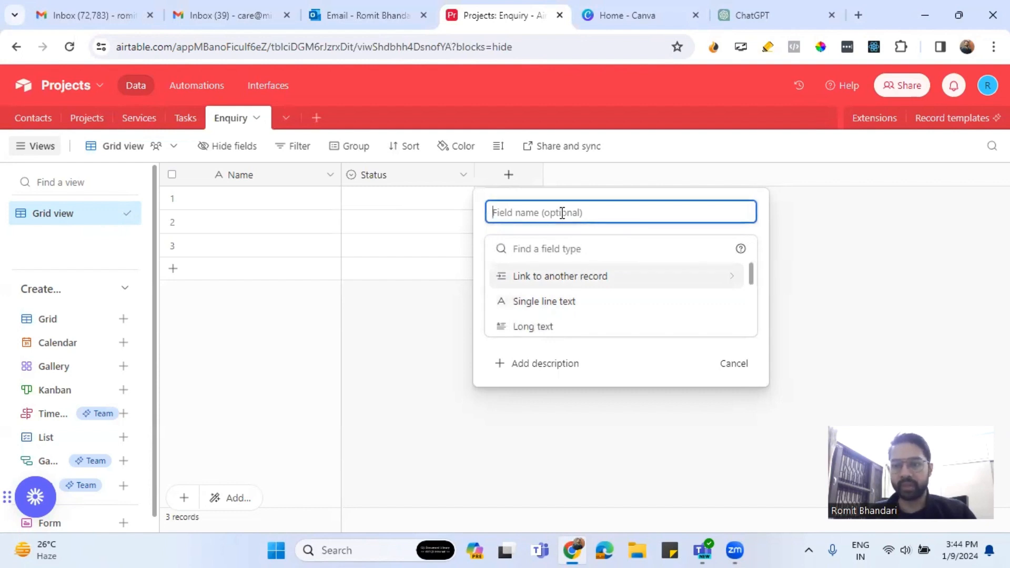
{"action": "left_click", "coordinate": [30, 118]}
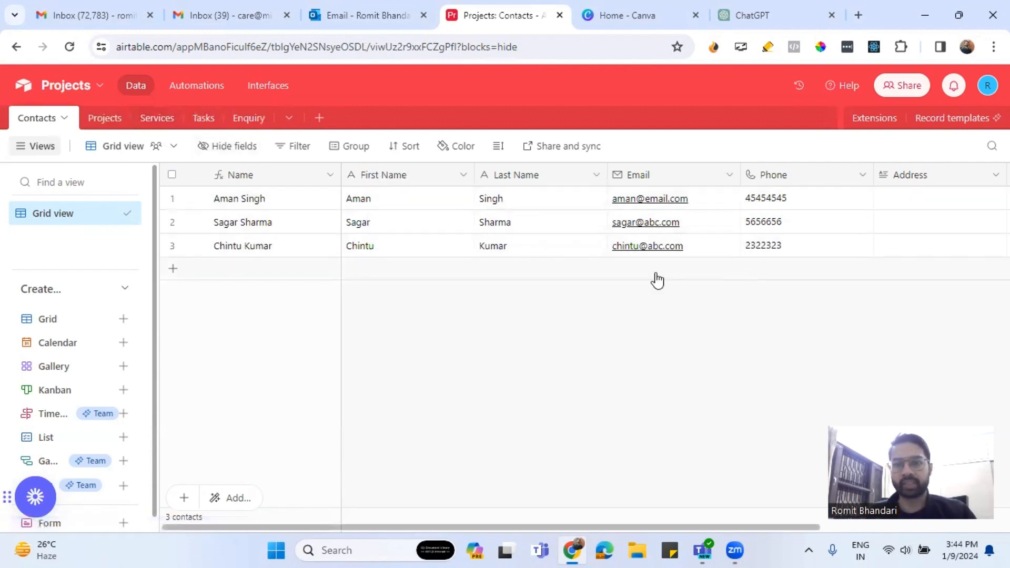
{"action": "left_click", "coordinate": [249, 119]}
{"action": "left_click", "coordinate": [508, 175]}
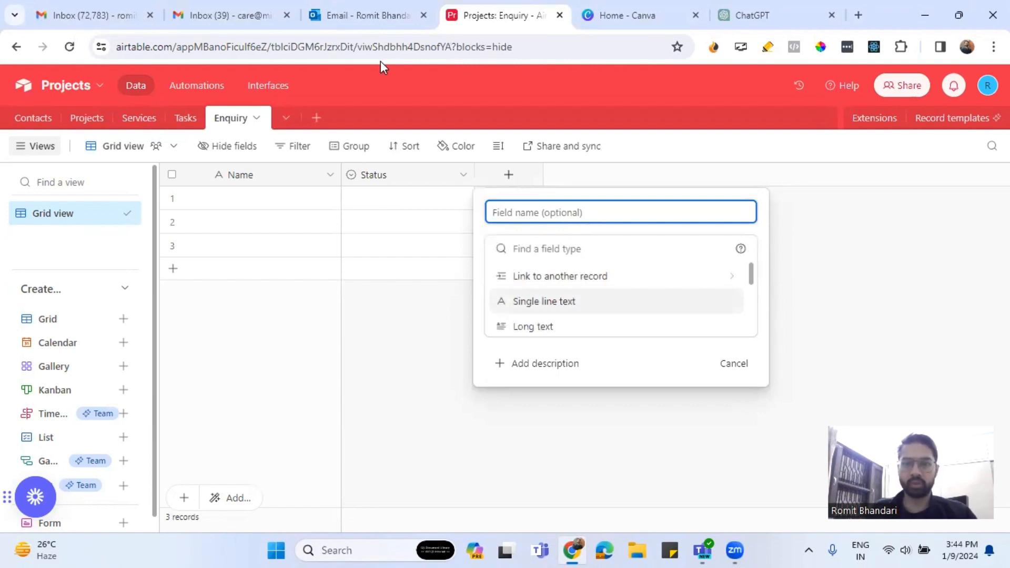
{"action": "left_click", "coordinate": [547, 277]}
{"action": "left_click", "coordinate": [546, 278]}
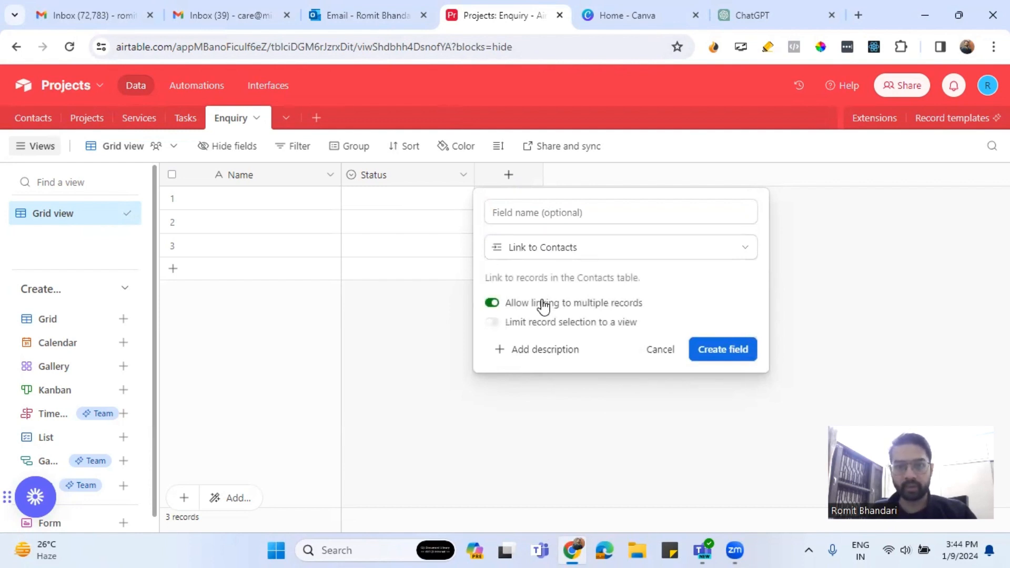
{"action": "left_click", "coordinate": [542, 306]}
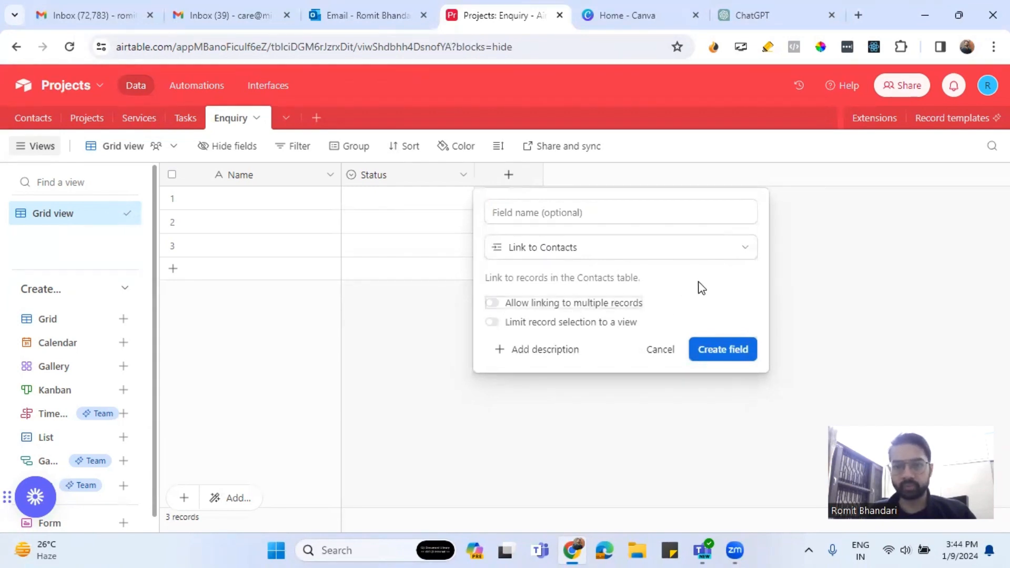
{"action": "left_click", "coordinate": [657, 350]}
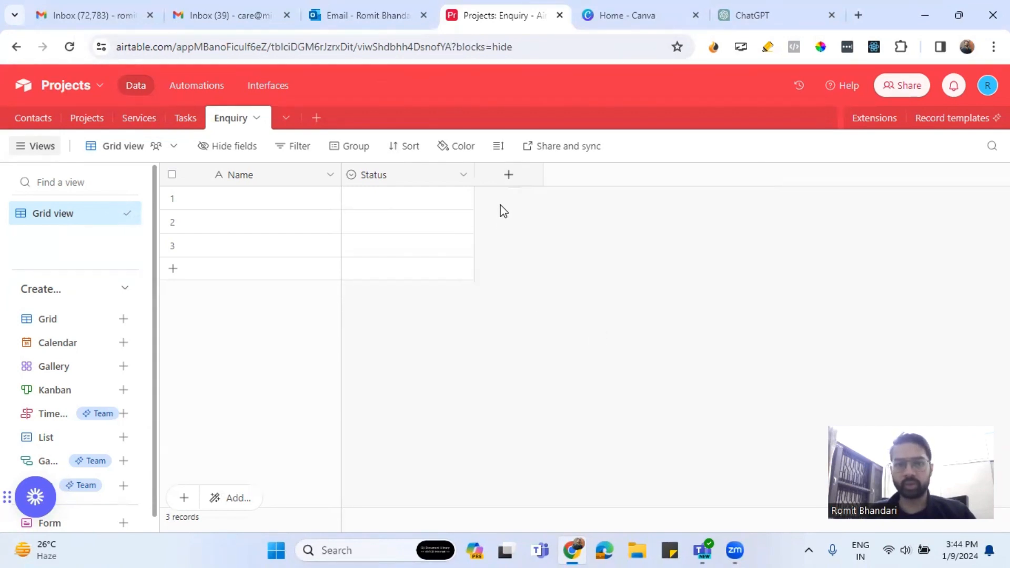
{"action": "left_click", "coordinate": [507, 179]}
Add an Email-type field named 'Email'.
{"action": "type", "text": "Email"}
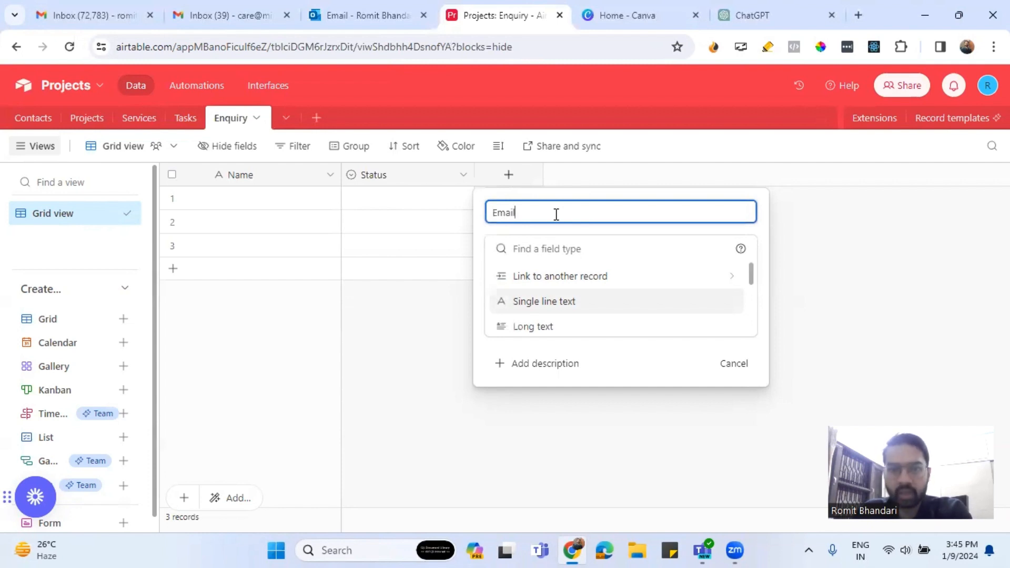
{"action": "left_click", "coordinate": [532, 249]}
{"action": "type", "text": "e"}
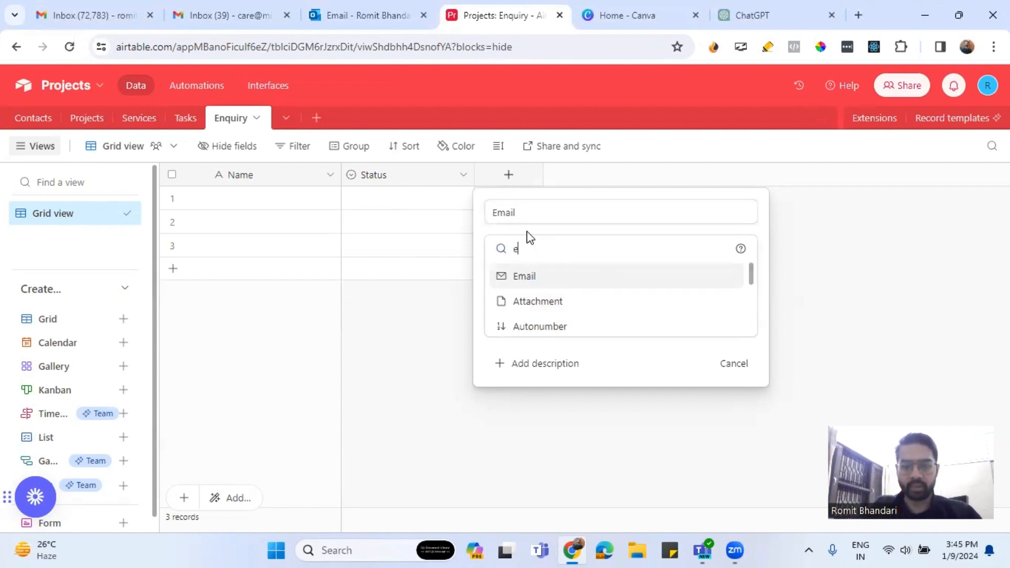
{"action": "type", "text": "mail"}
{"action": "left_click", "coordinate": [528, 275]}
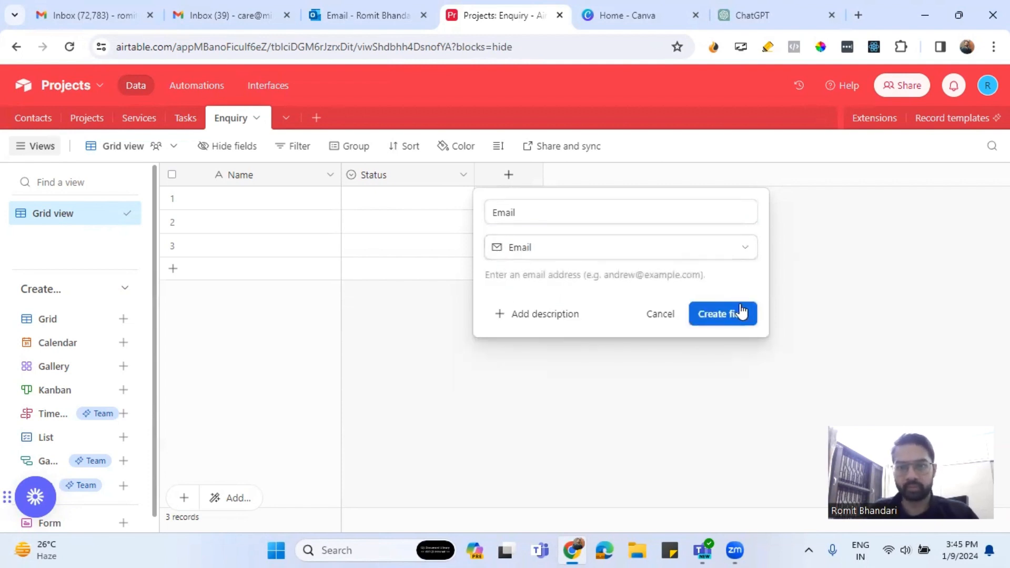
{"action": "left_click", "coordinate": [741, 312]}
Add a Phone number field named 'Phone'.
{"action": "left_click", "coordinate": [641, 175]}
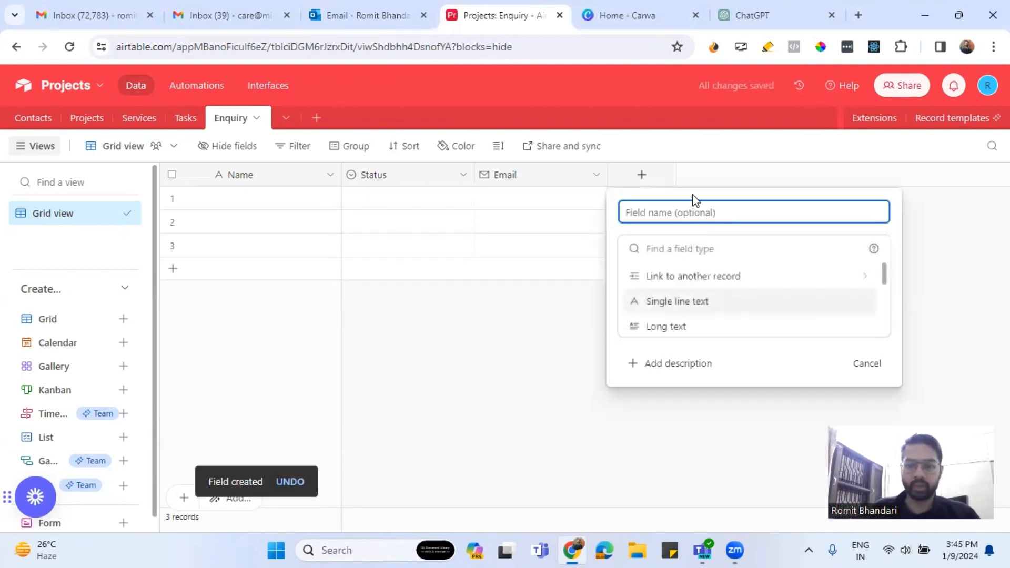
{"action": "type", "text": "P"}
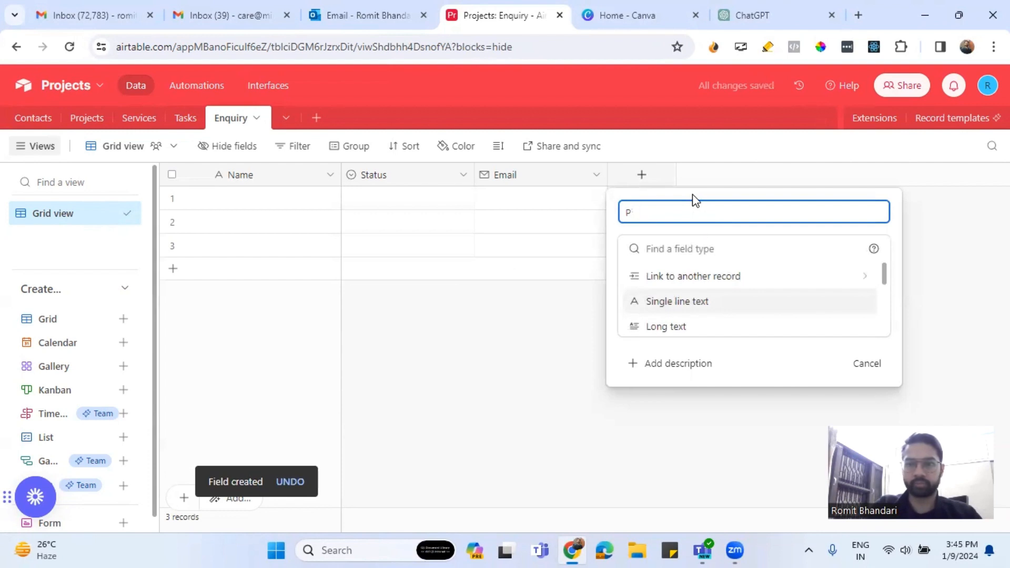
{"action": "type", "text": "bihone"}
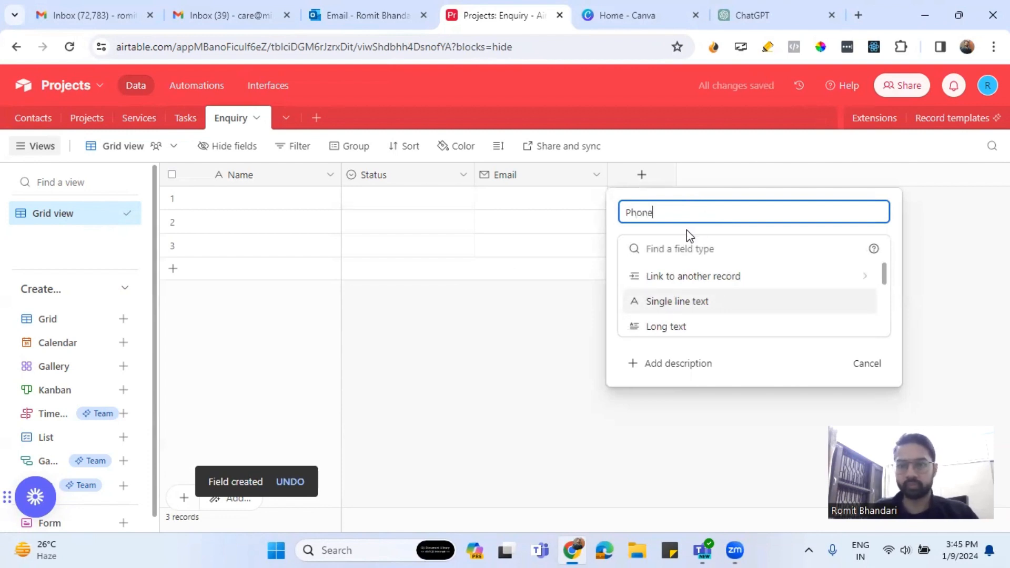
{"action": "left_click", "coordinate": [686, 241]}
{"action": "type", "text": "Phone"}
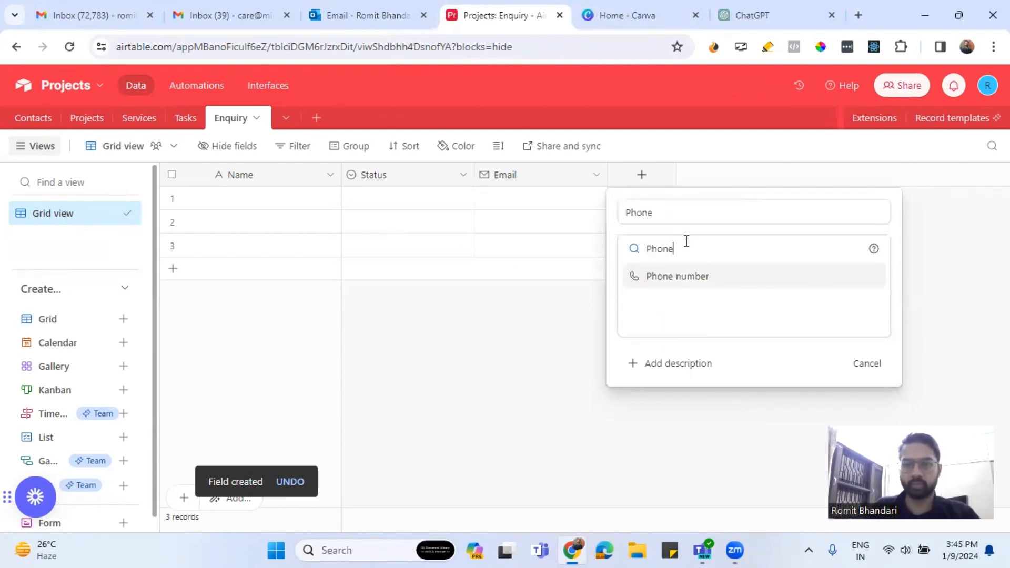
{"action": "left_click", "coordinate": [695, 278]}
{"action": "left_click", "coordinate": [836, 314]}
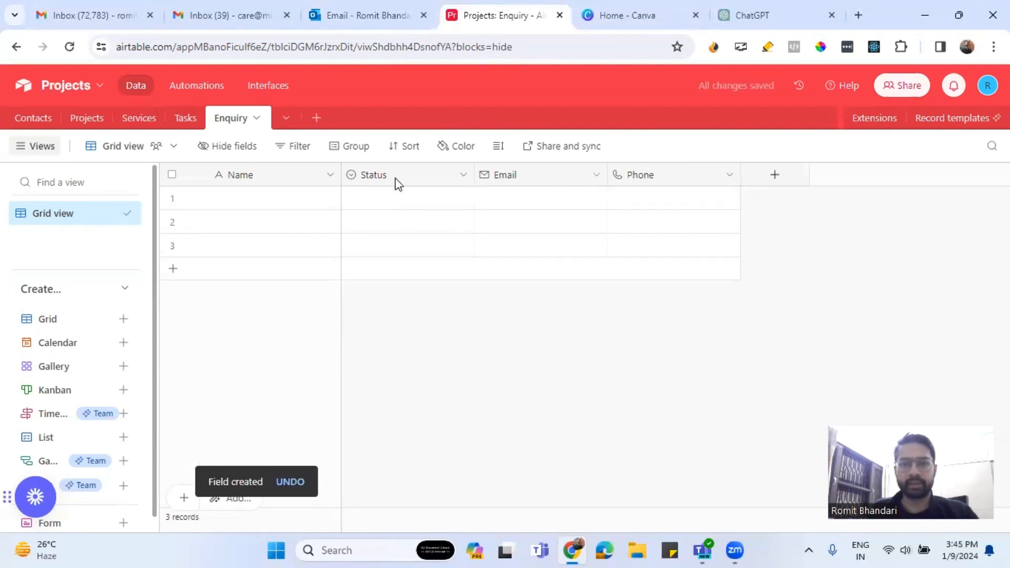
Move Status after Phone and add a Long text field 'Tell us about your problem'.
{"action": "left_click_drag", "start_coordinate": [397, 180], "coordinate": [718, 192]}
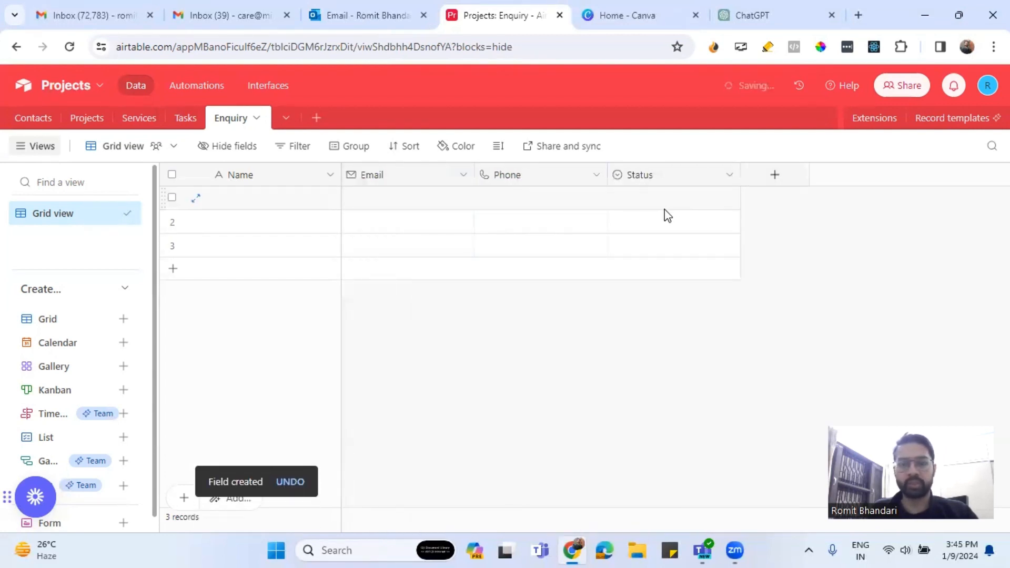
{"action": "left_click", "coordinate": [774, 175]}
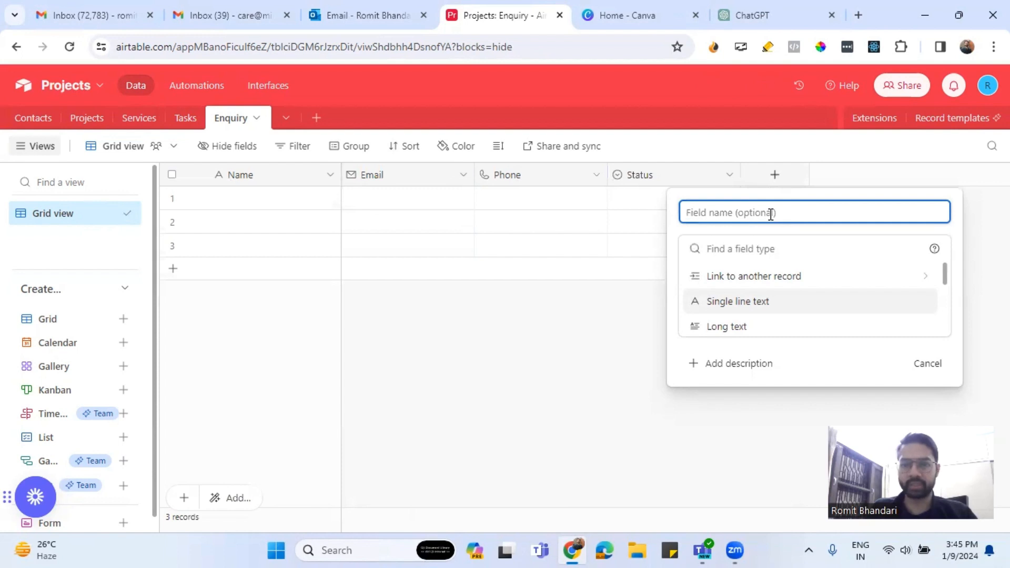
{"action": "type", "text": "Problem"}
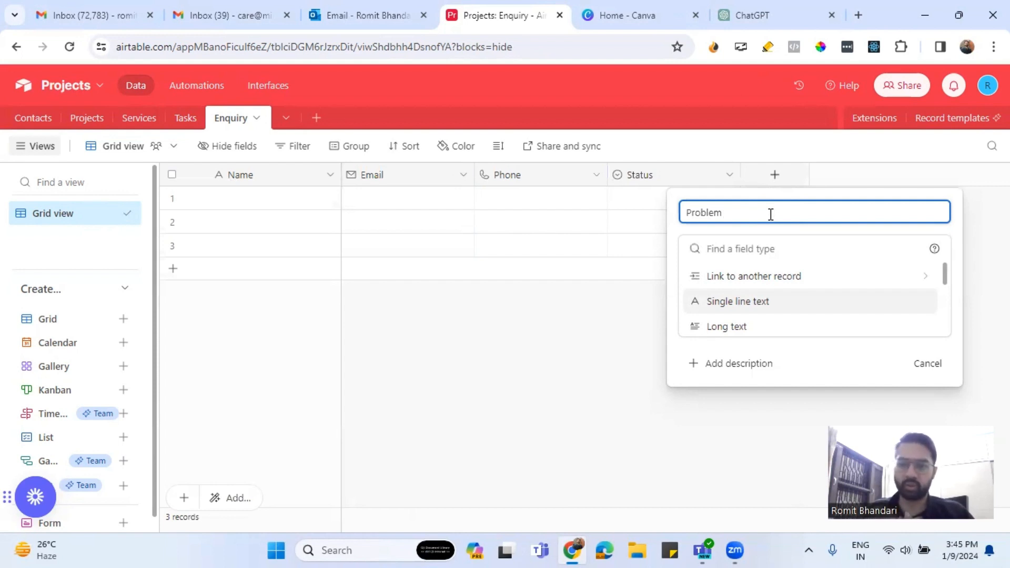
{"action": "type", "text": "your are"}
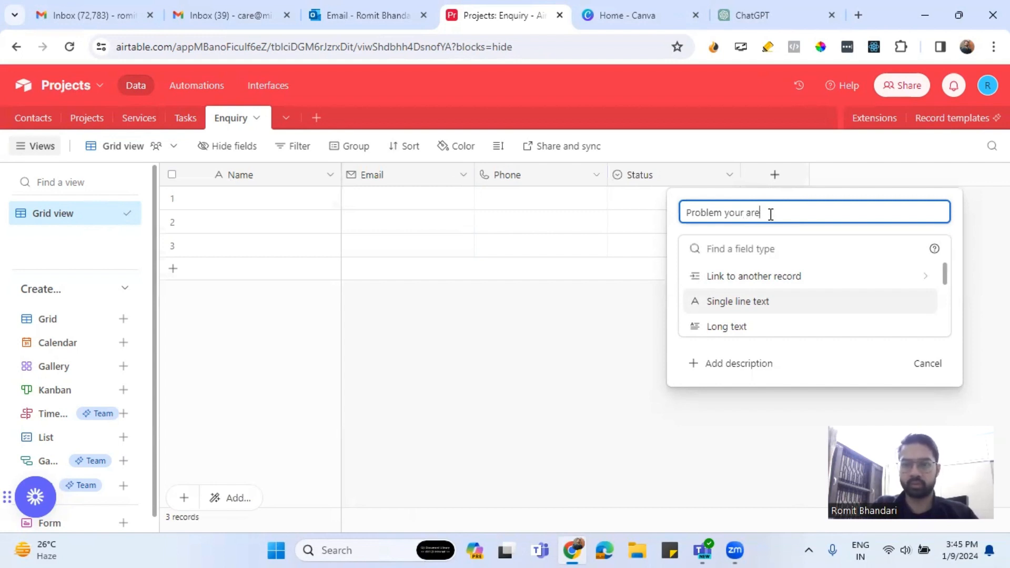
{"action": "key", "text": "BackSpace"}
{"action": "key", "text": "BackSpace"}
{"action": "key", "text": "BackSpace"}
{"action": "key", "text": "BackSpace"}
{"action": "key", "text": "BackSpace"}
{"action": "key", "text": "BackSpace"}
{"action": "key", "text": "BackSpace"}
{"action": "key", "text": "BackSpace"}
{"action": "key", "text": "BackSpace"}
{"action": "key", "text": "BackSpace"}
{"action": "key", "text": "BackSpace"}
{"action": "key", "text": "BackSpace"}
{"action": "key", "text": "BackSpace"}
{"action": "key", "text": "BackSpace"}
{"action": "key", "text": "BackSpace"}
{"action": "key", "text": "BackSpace"}
{"action": "type", "text": "Tell u"}
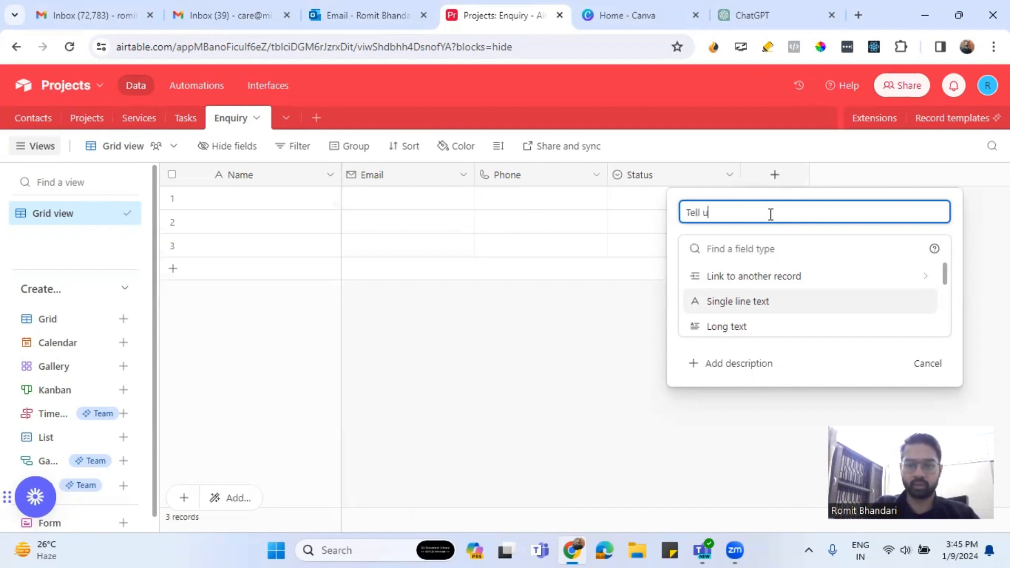
{"action": "type", "text": "s about "}
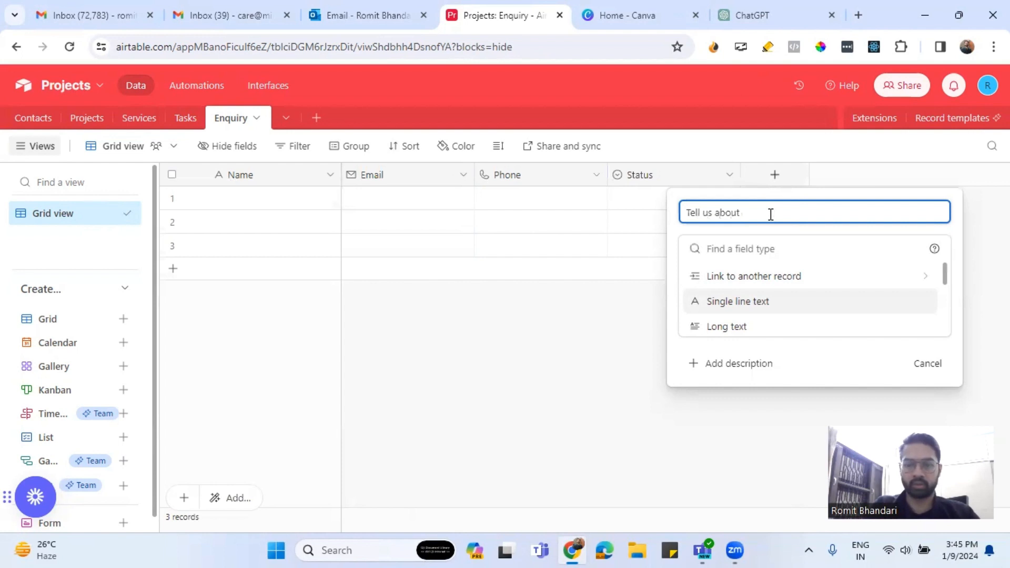
{"action": "type", "text": "your proble"}
{"action": "key", "text": "BackSpace"}
{"action": "key", "text": "BackSpace"}
{"action": "key", "text": "BackSpace"}
{"action": "key", "text": "BackSpace"}
{"action": "key", "text": "BackSpace"}
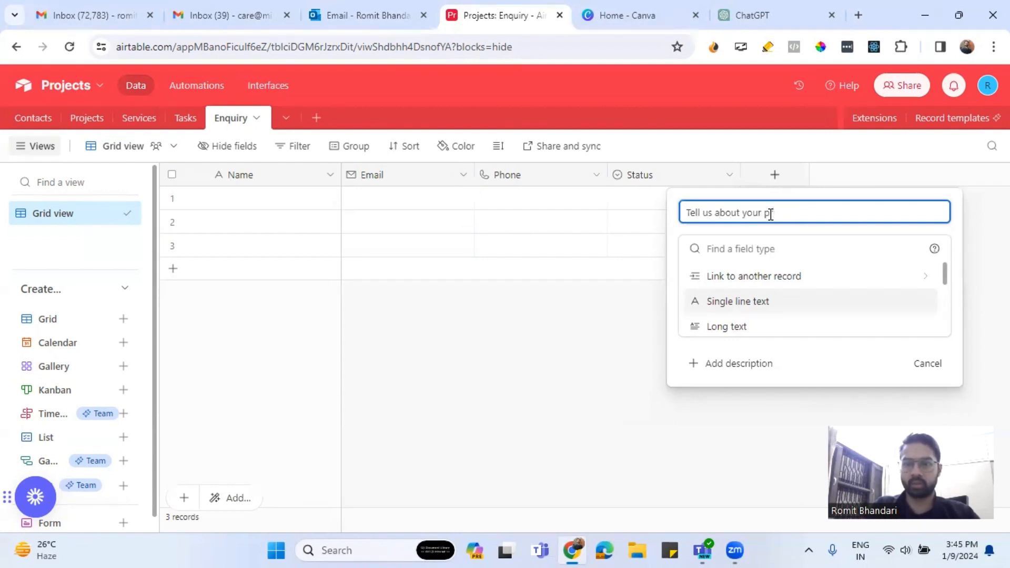
{"action": "type", "text": "roblem"}
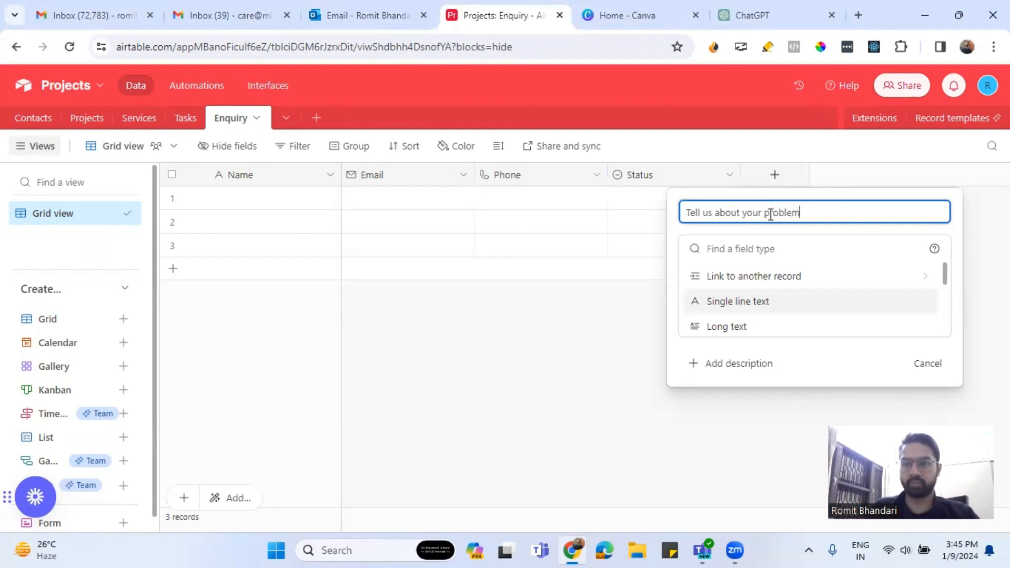
{"action": "left_click", "coordinate": [746, 249]}
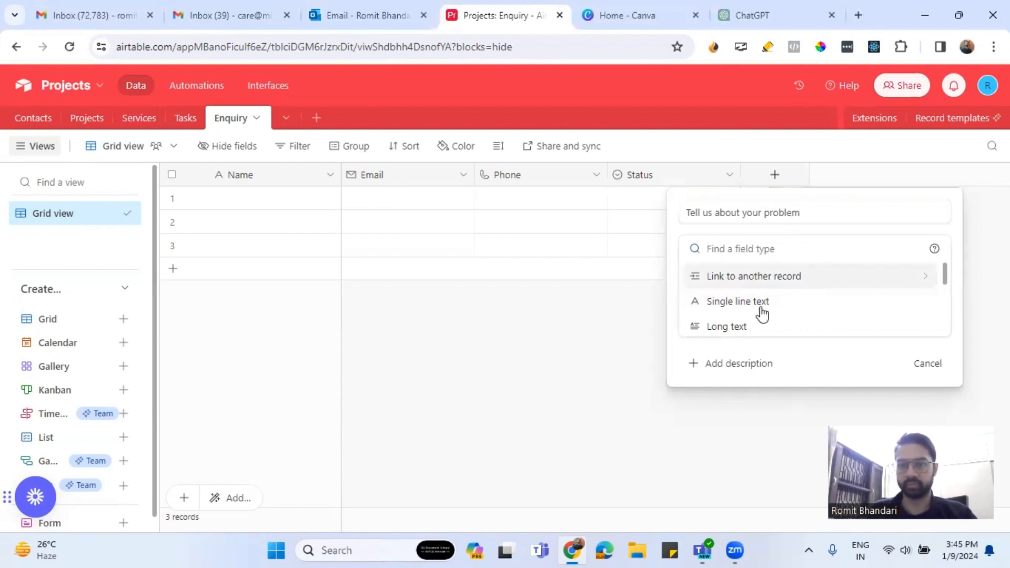
{"action": "left_click", "coordinate": [716, 328]}
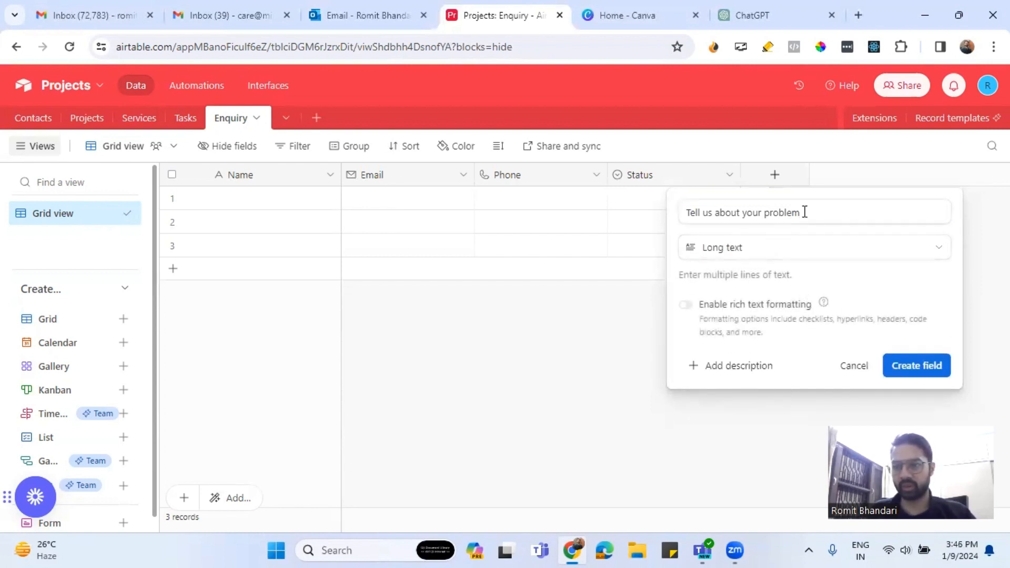
{"action": "left_click", "coordinate": [904, 367]}
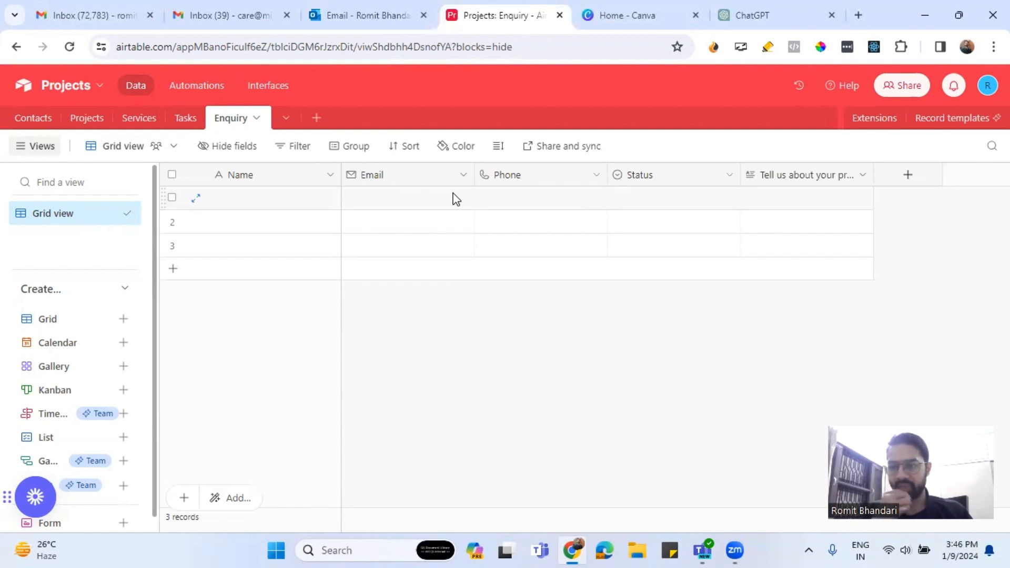
Create a User-type field named 'Assigned To' in the Enquiry table.
{"action": "left_click", "coordinate": [904, 178]}
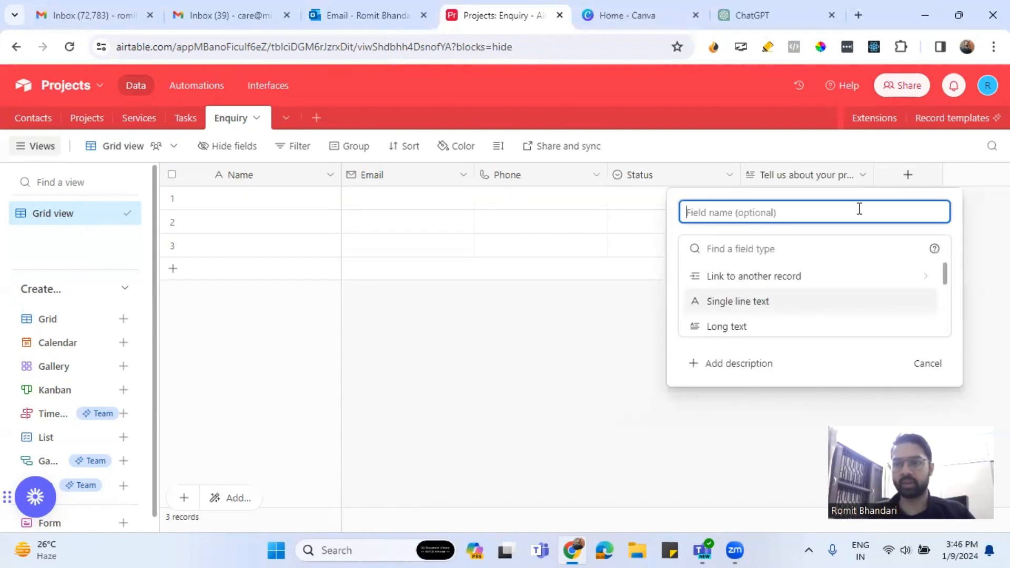
{"action": "type", "text": "As"}
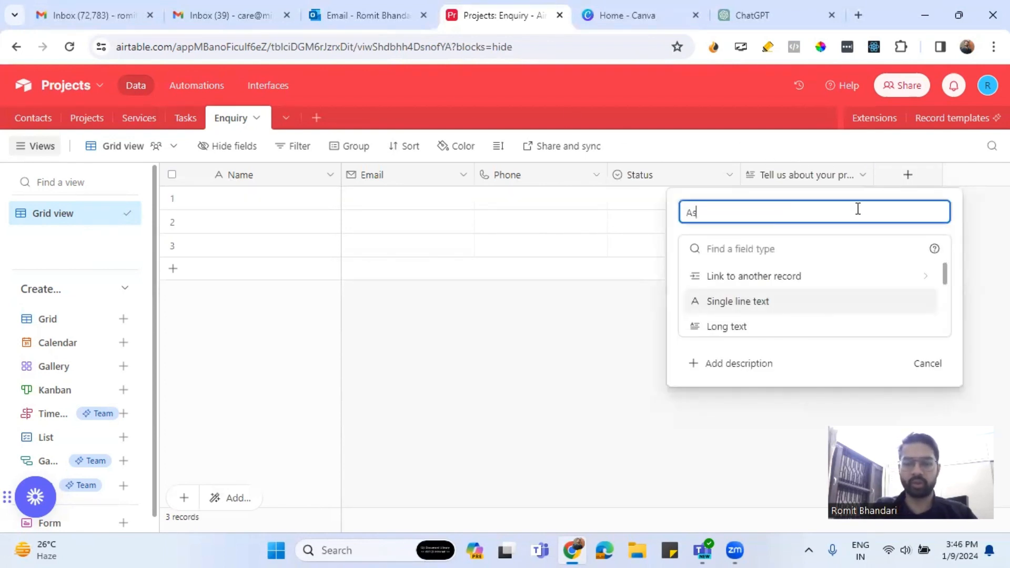
{"action": "type", "text": "signed"}
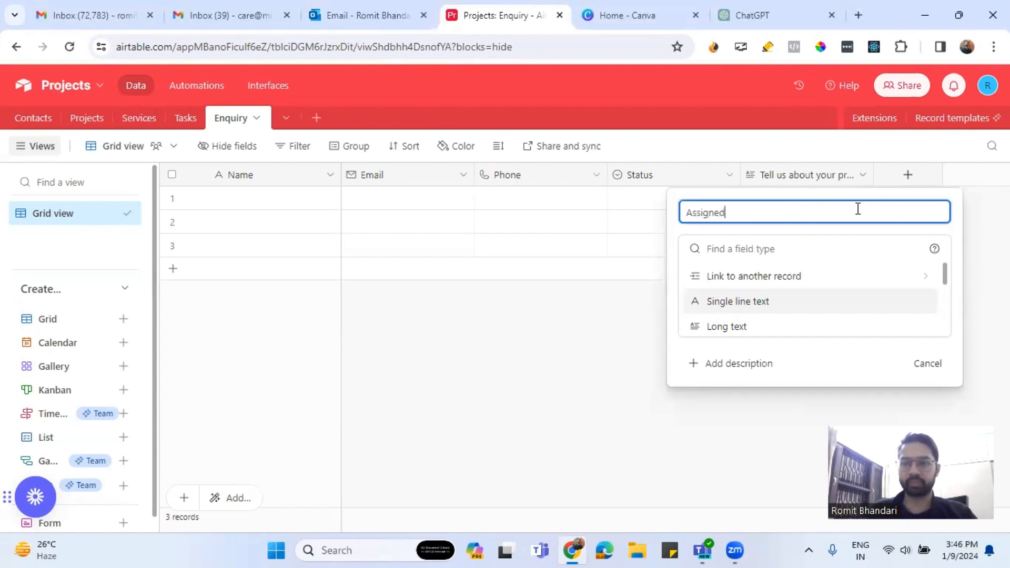
{"action": "type", "text": " To"}
{"action": "key", "text": "Tab"}
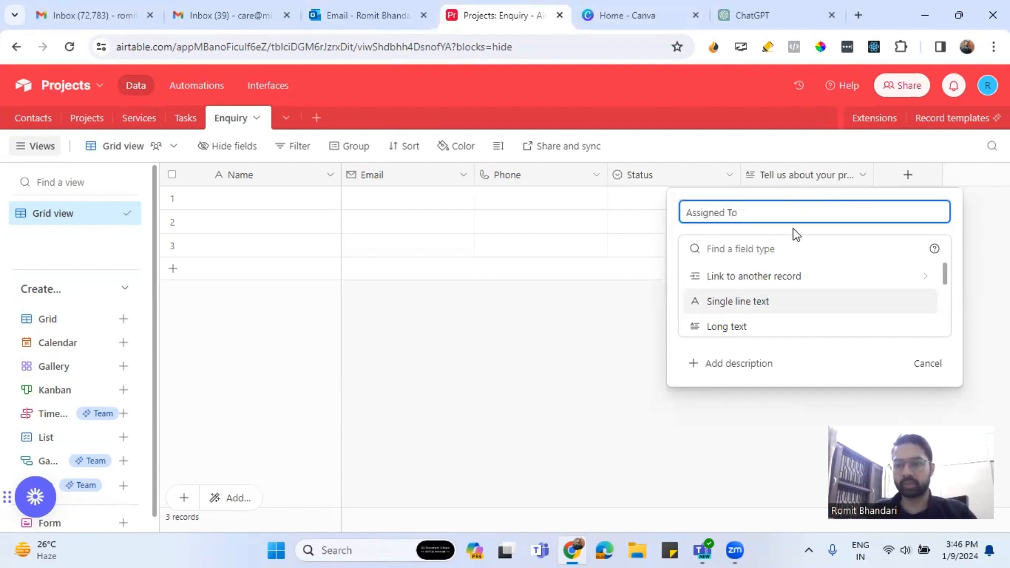
{"action": "type", "text": "user"}
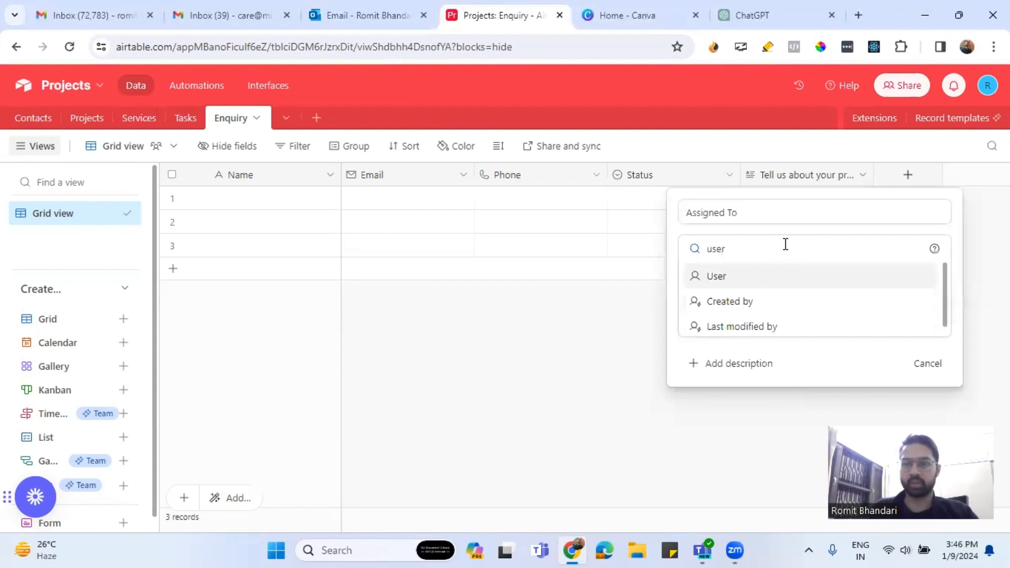
{"action": "left_click", "coordinate": [742, 284]}
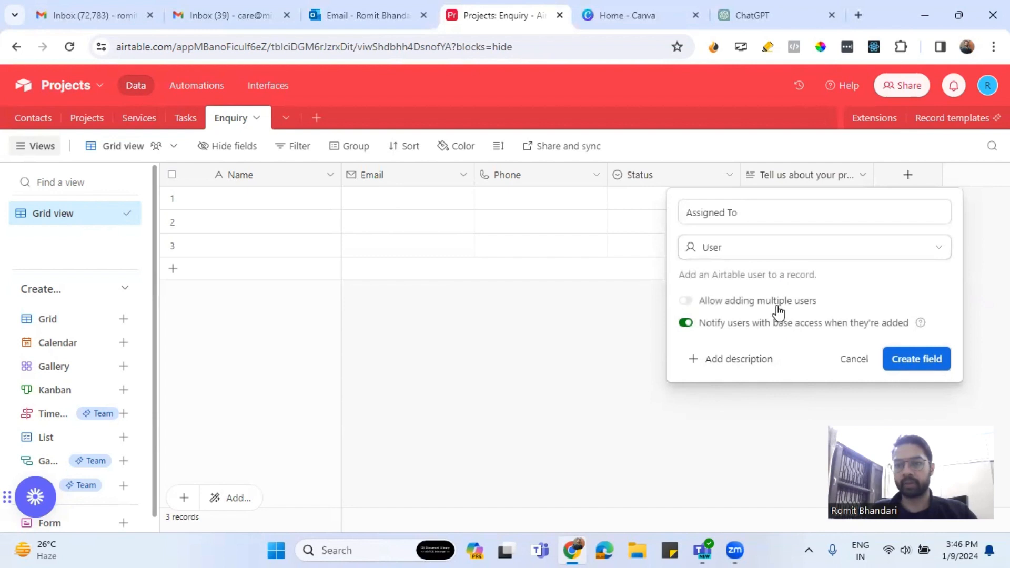
{"action": "left_click", "coordinate": [916, 359]}
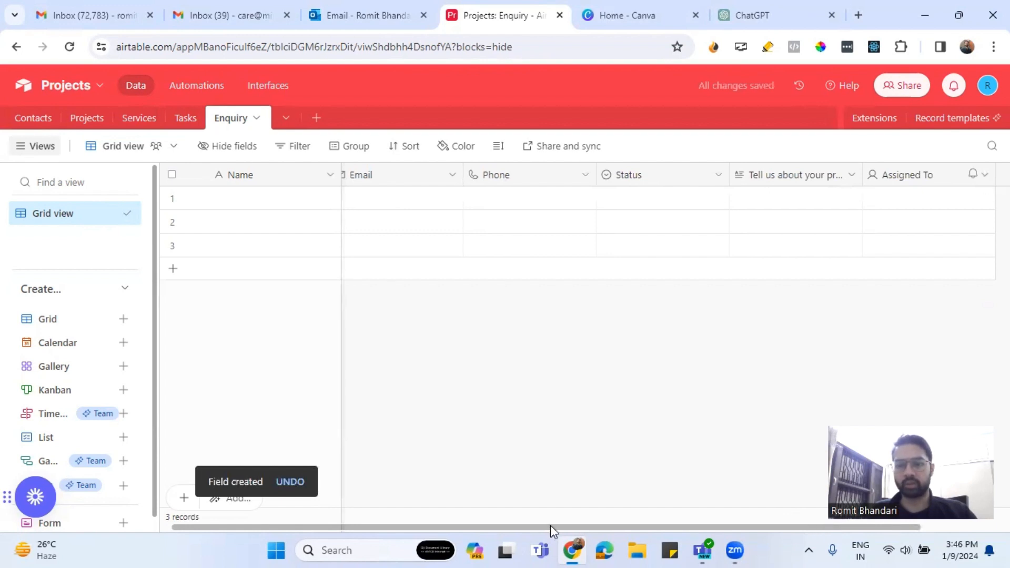
{"action": "left_click_drag", "start_coordinate": [550, 527], "coordinate": [836, 528]}
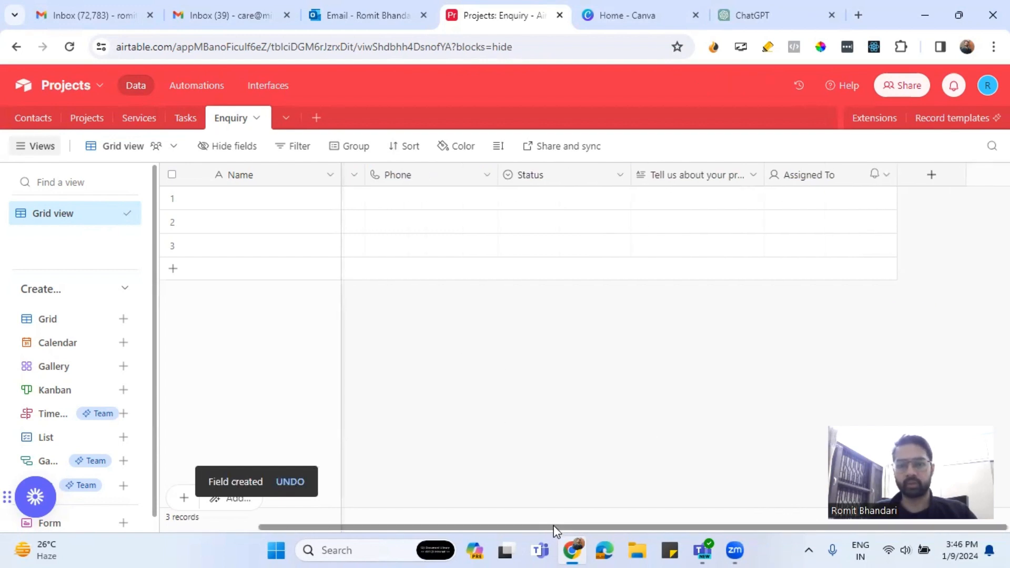
{"action": "left_click_drag", "start_coordinate": [552, 526], "coordinate": [821, 530]}
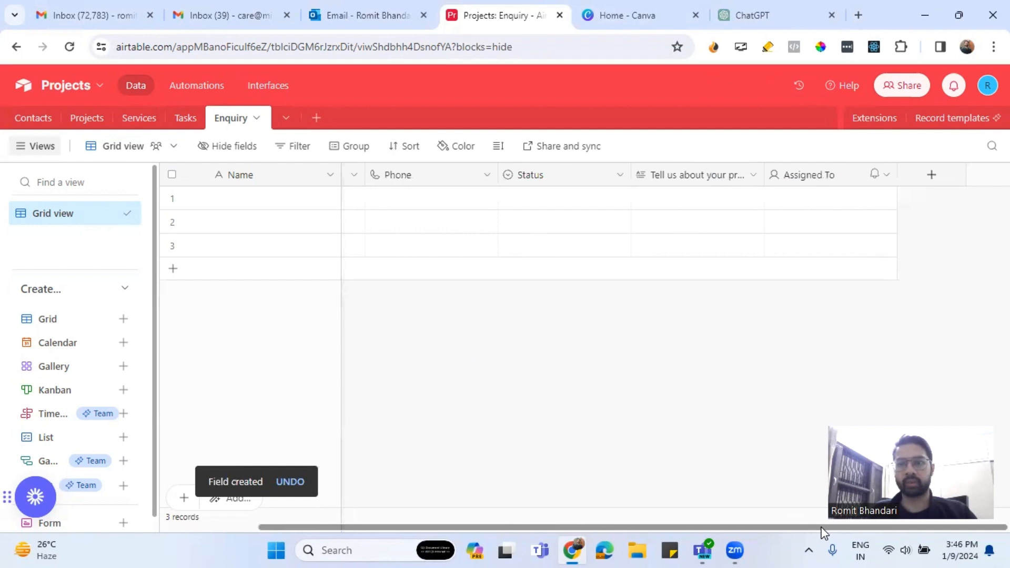
Create a Date field named 'Created At' after Assigned To.
{"action": "left_click", "coordinate": [931, 174]}
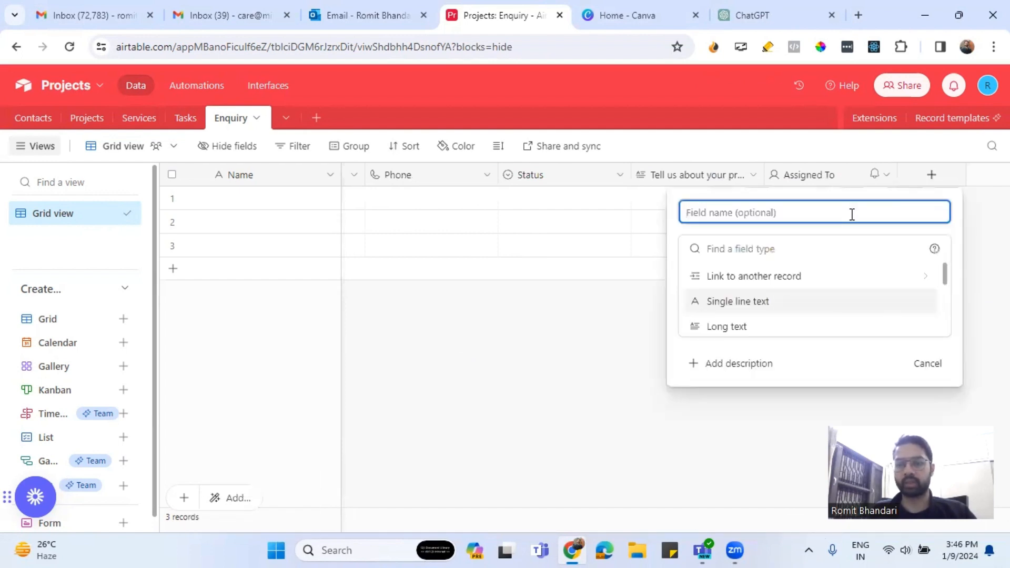
{"action": "type", "text": "Created"}
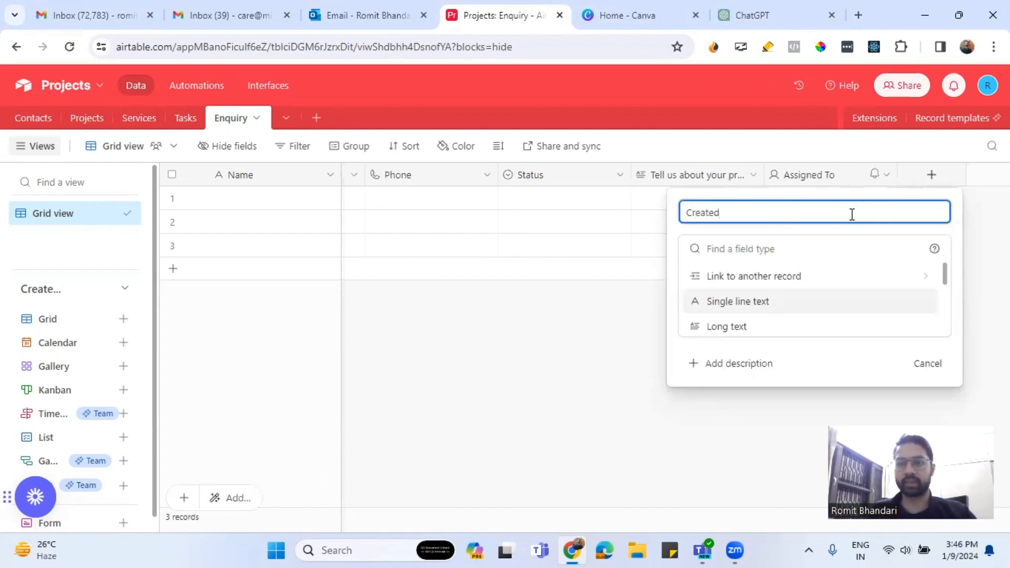
{"action": "type", "text": " At"}
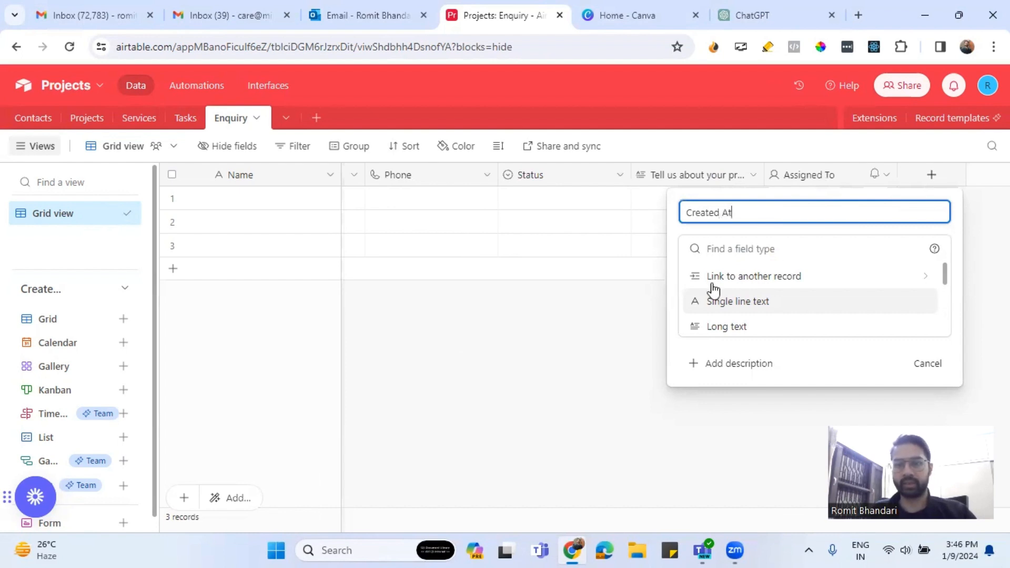
{"action": "left_click", "coordinate": [744, 248]}
{"action": "type", "text": "ate"}
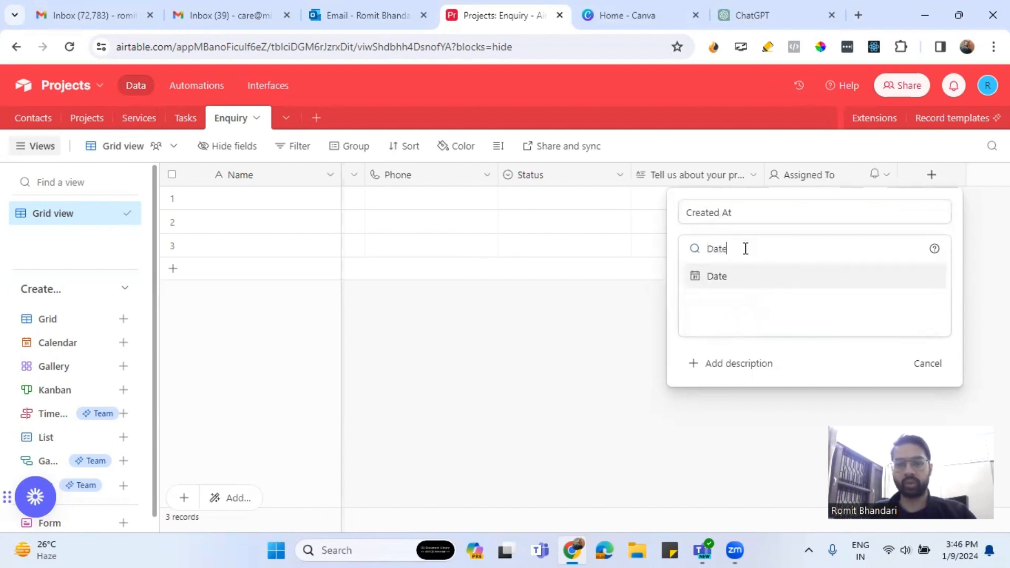
{"action": "left_click", "coordinate": [732, 277]}
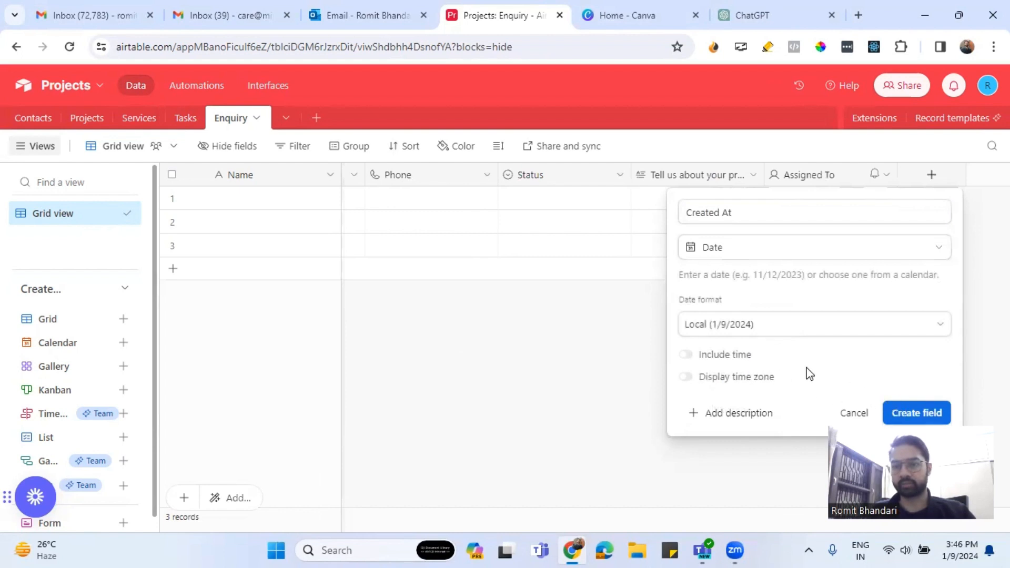
{"action": "left_click", "coordinate": [921, 413]}
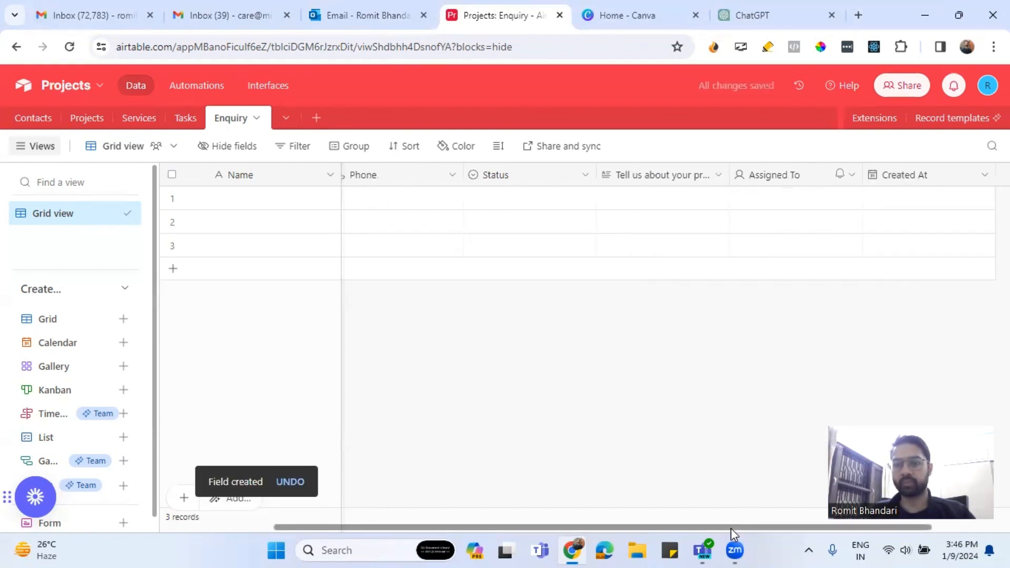
{"action": "left_click_drag", "start_coordinate": [731, 528], "coordinate": [309, 541]}
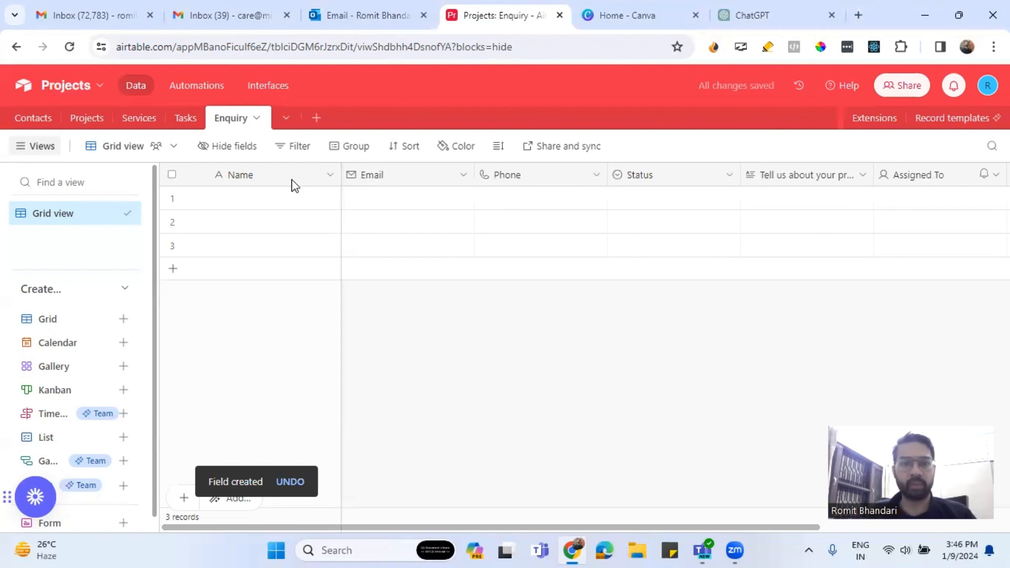
Change the Name field's type to Formula.
{"action": "left_click", "coordinate": [322, 183]}
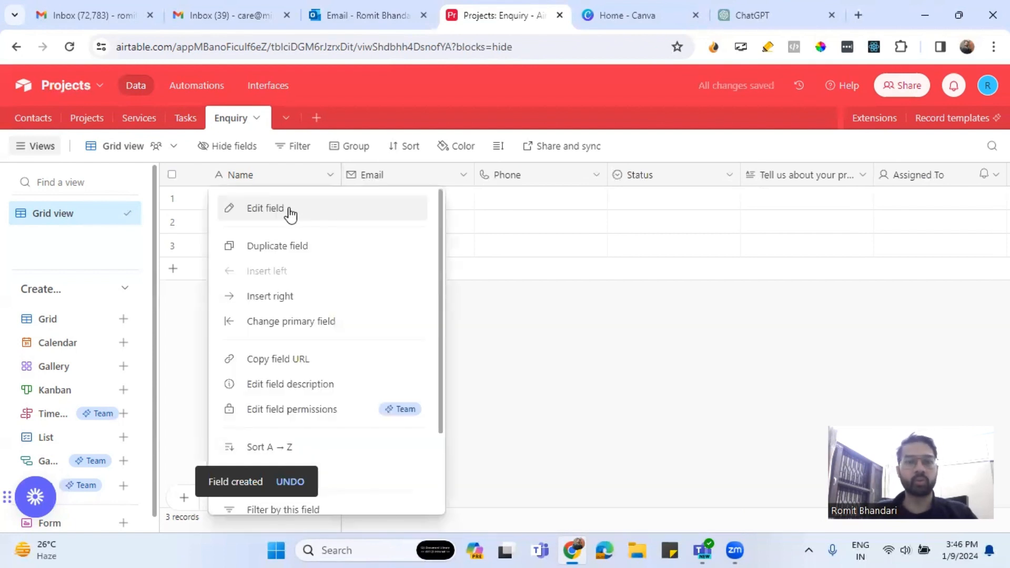
{"action": "left_click", "coordinate": [291, 209]}
{"action": "left_click", "coordinate": [300, 287]}
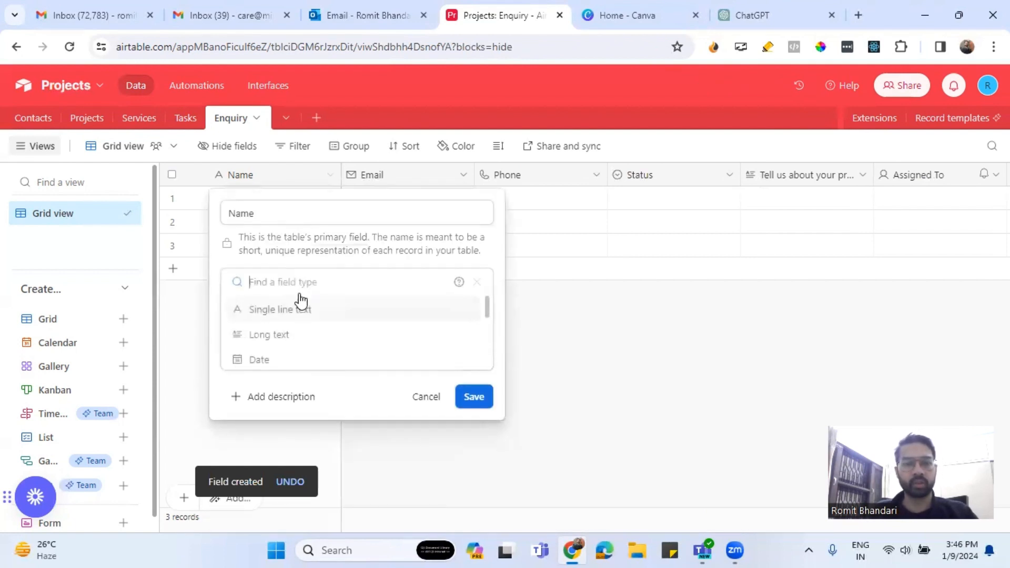
{"action": "type", "text": "fro"}
{"action": "key", "text": "BackSpace"}
{"action": "key", "text": "BackSpace"}
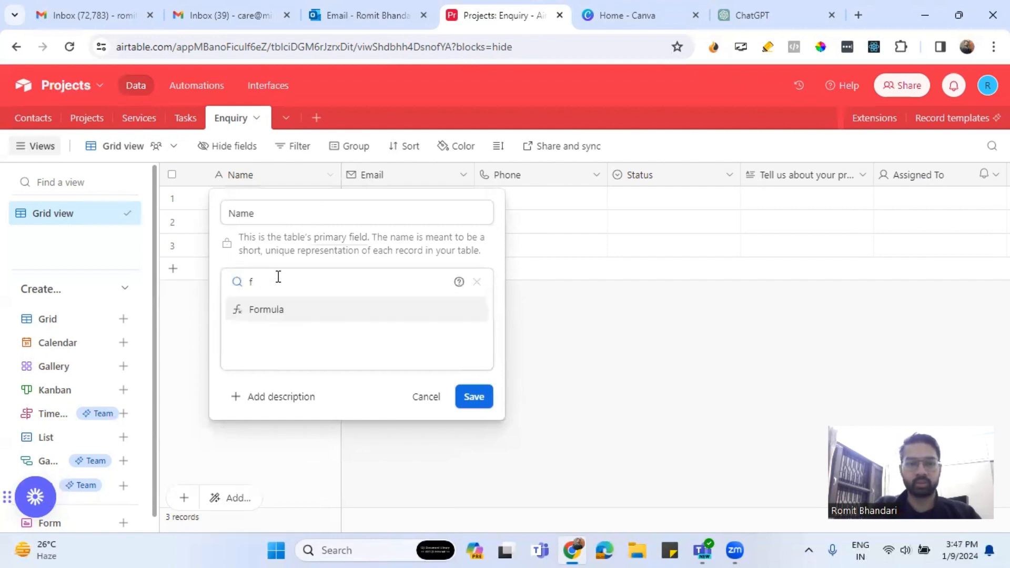
{"action": "type", "text": "or"}
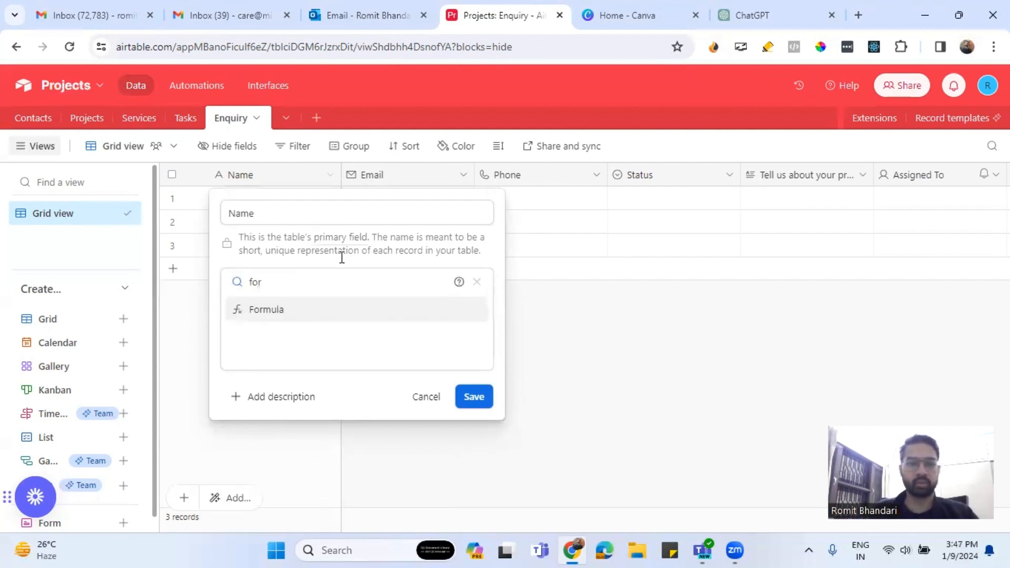
{"action": "left_click", "coordinate": [273, 314]}
{"action": "left_click", "coordinate": [273, 362]}
Write the formula CONCATENATE({Email}, ' - ', {Created At}) for the Name field.
{"action": "type", "text": "Concate"}
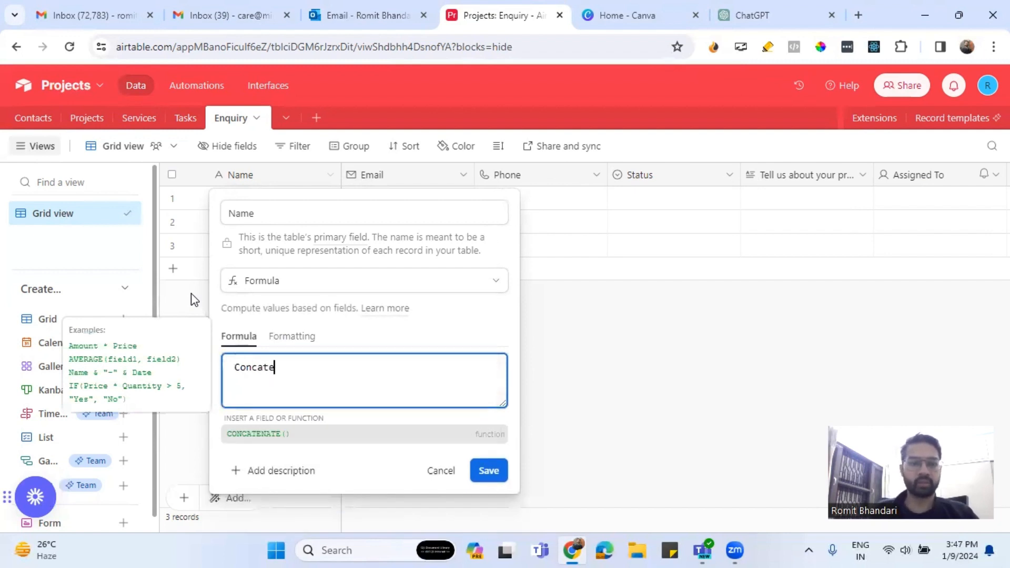
{"action": "left_click", "coordinate": [258, 434]}
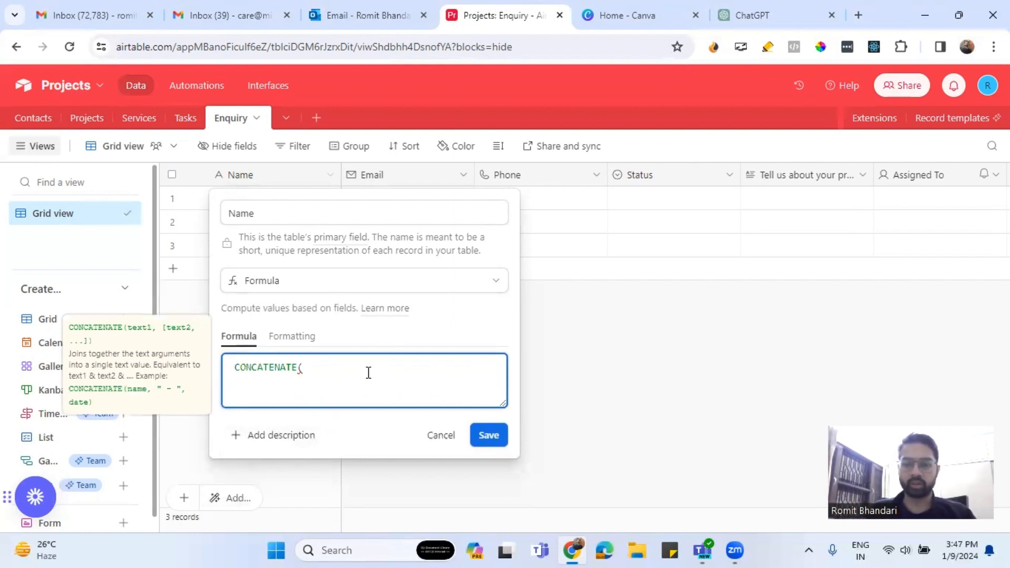
{"action": "type", "text": "{Full"}
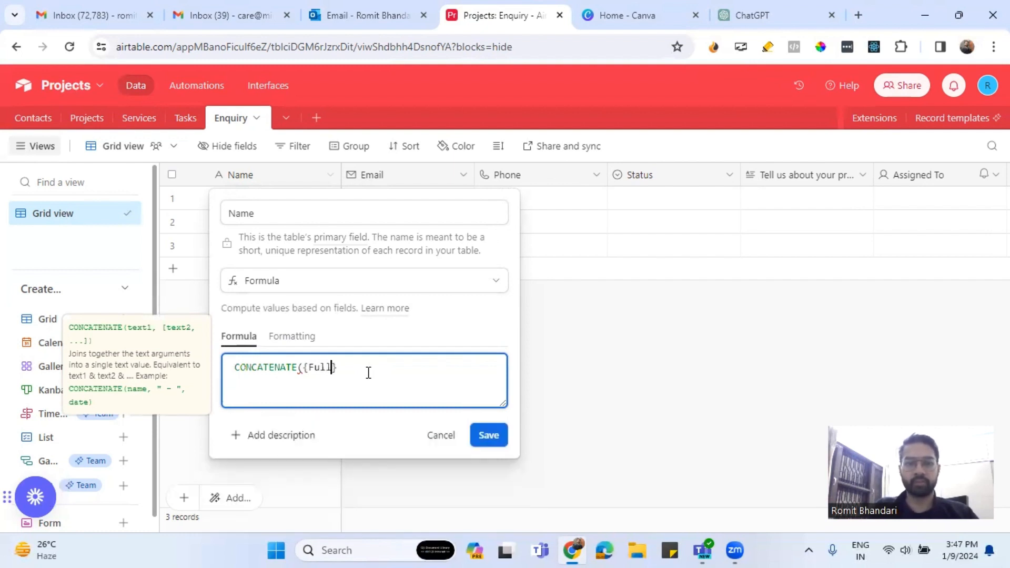
{"action": "key", "text": "BackSpace"}
{"action": "key", "text": "BackSpace"}
{"action": "key", "text": "BackSpace"}
{"action": "key", "text": "BackSpace"}
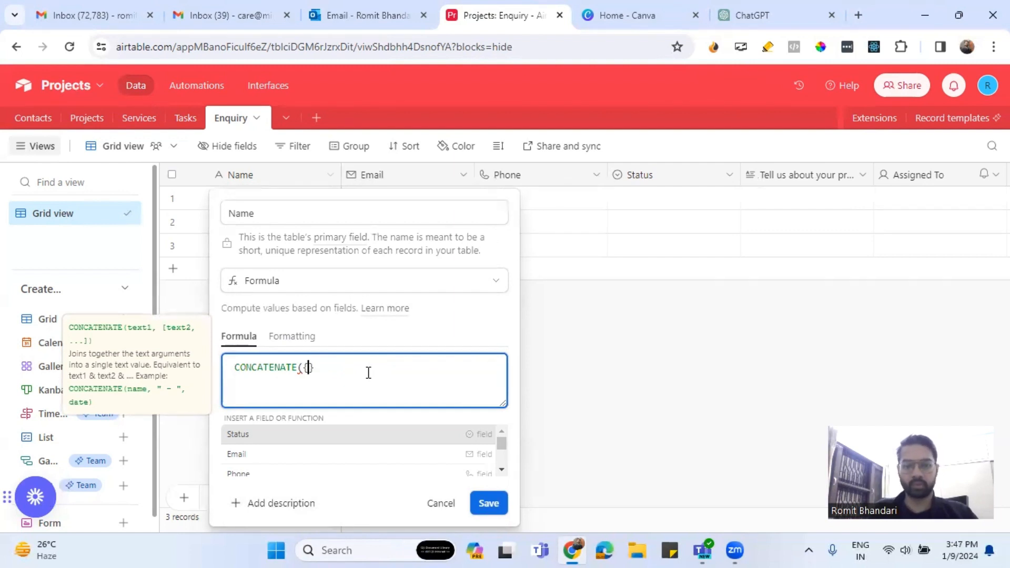
{"action": "type", "text": "Email"}
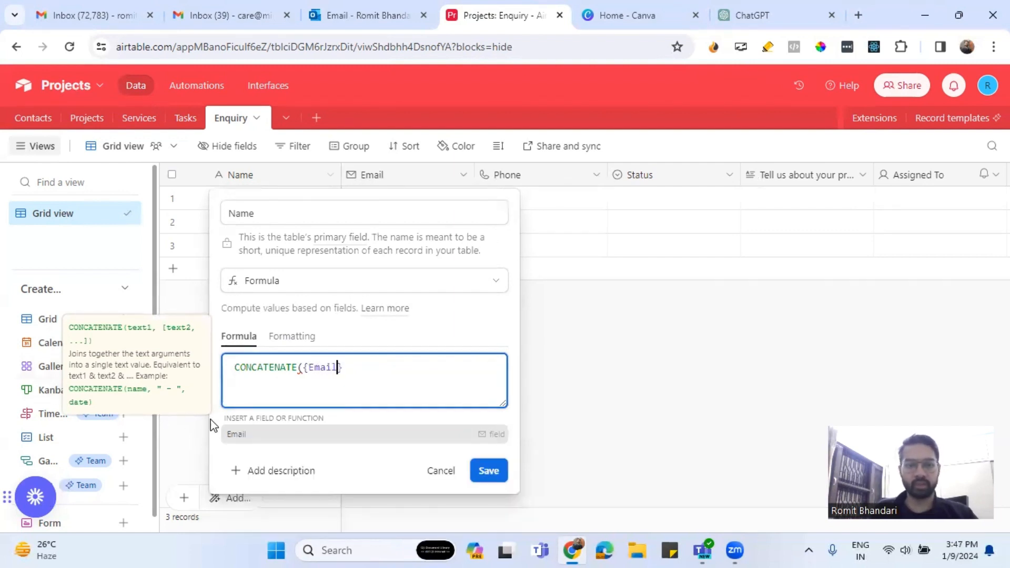
{"action": "left_click", "coordinate": [235, 434]}
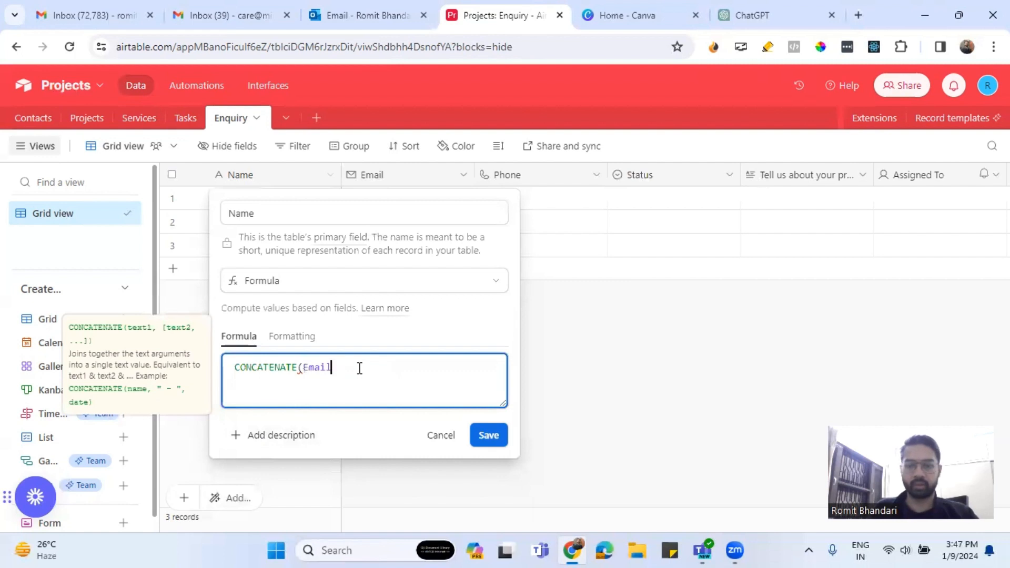
{"action": "type", "text": ", ''"}
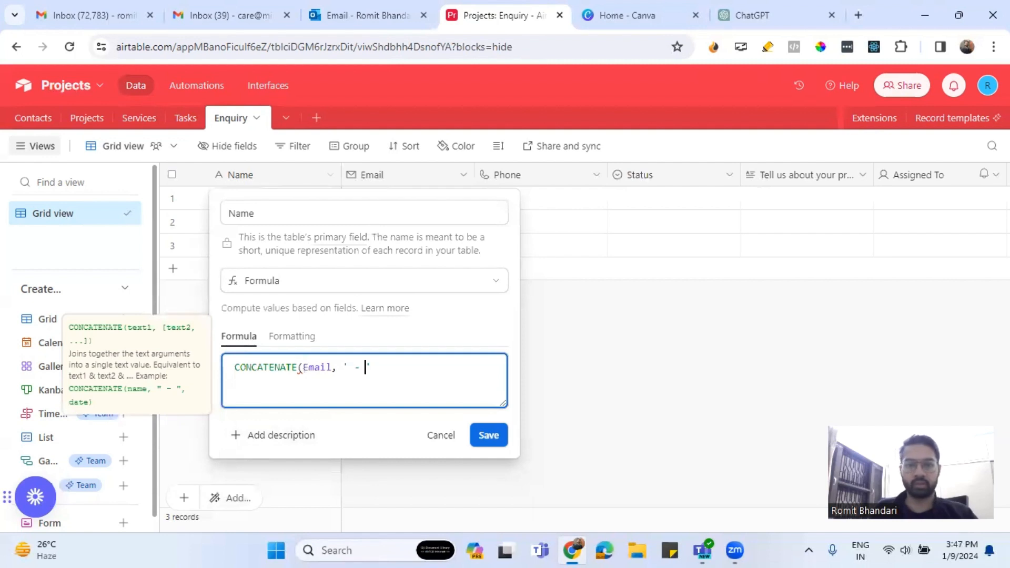
{"action": "type", "text": " ,"}
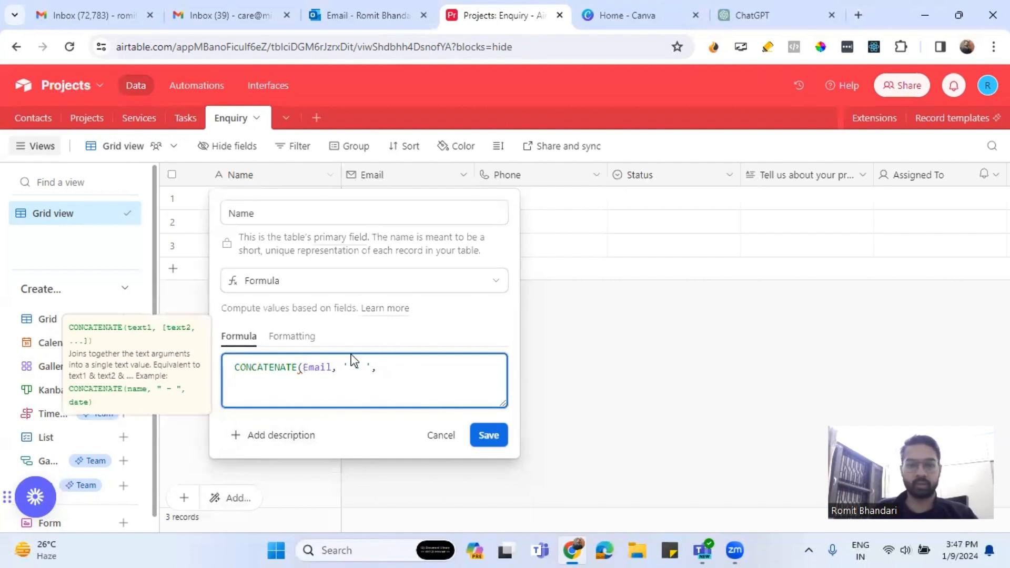
{"action": "left_click", "coordinate": [304, 366]}
{"action": "type", "text": "{"}
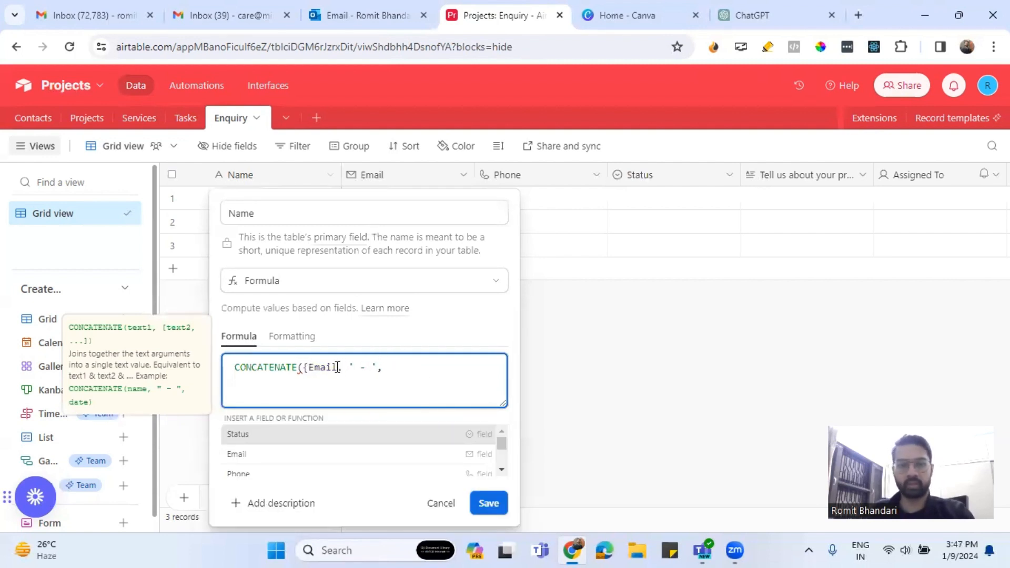
{"action": "left_click", "coordinate": [334, 366]}
{"action": "type", "text": "}"}
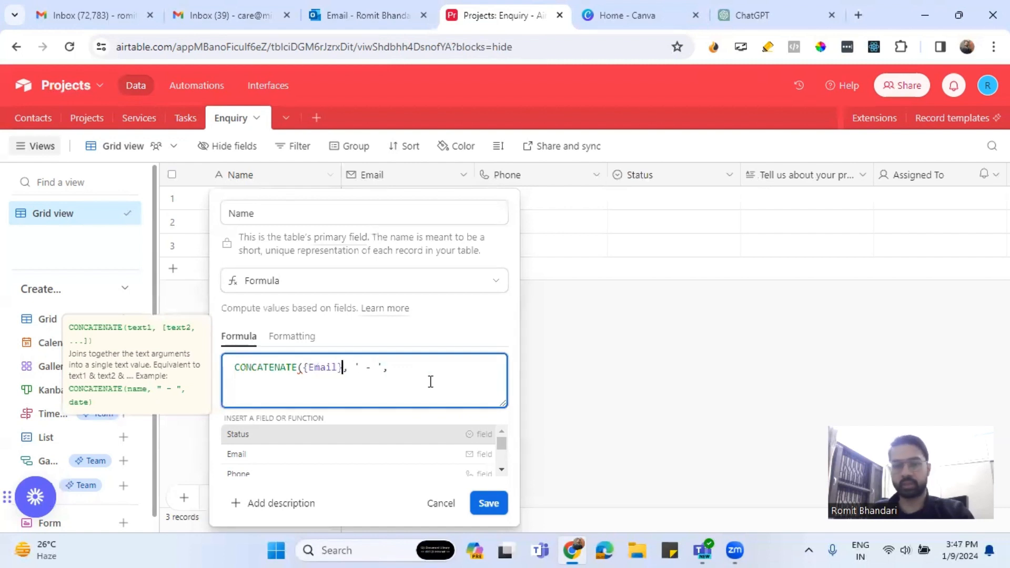
{"action": "left_click", "coordinate": [413, 370]}
{"action": "type", "text": "{"}
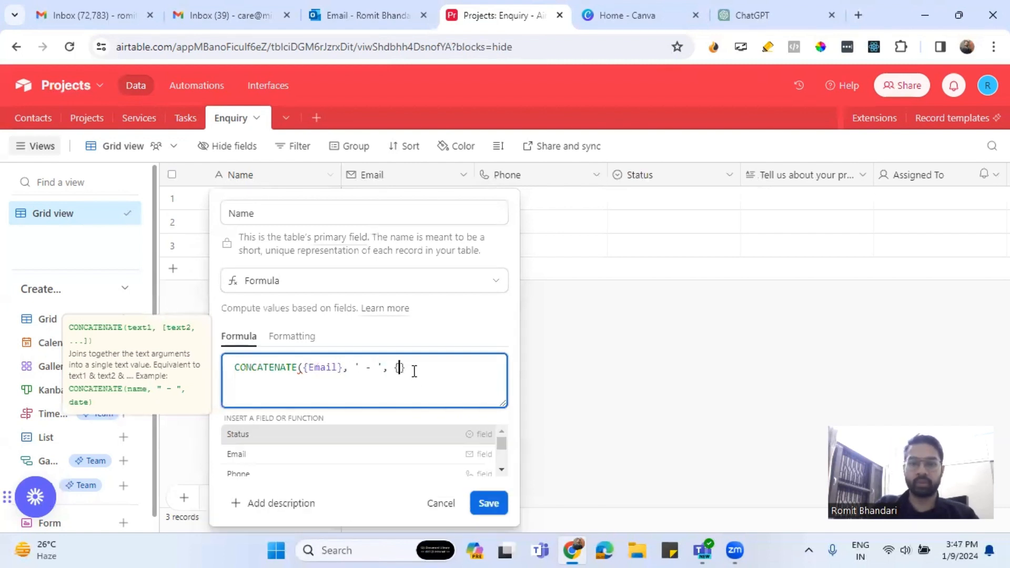
{"action": "type", "text": "Created"}
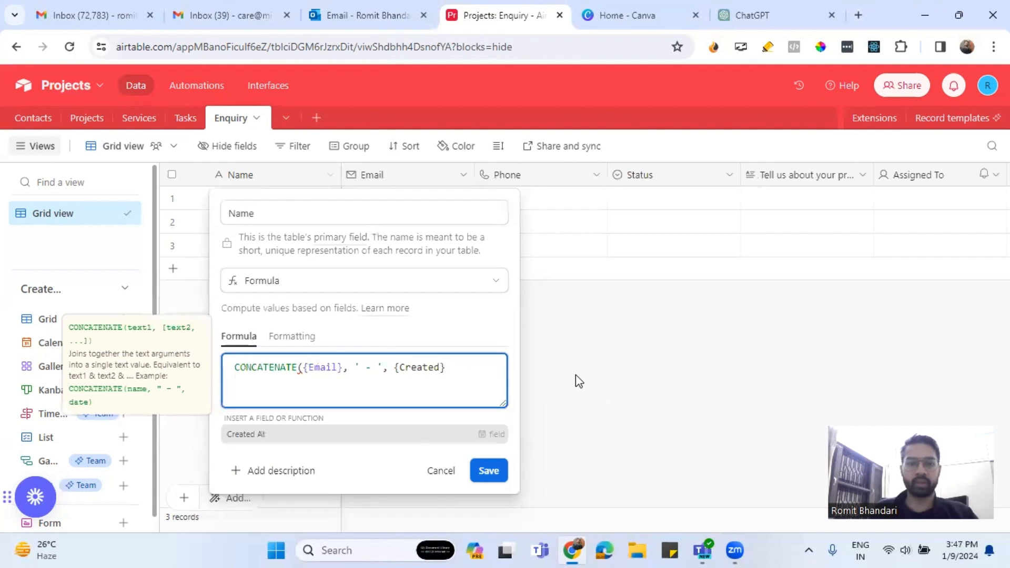
{"action": "left_click", "coordinate": [323, 435]}
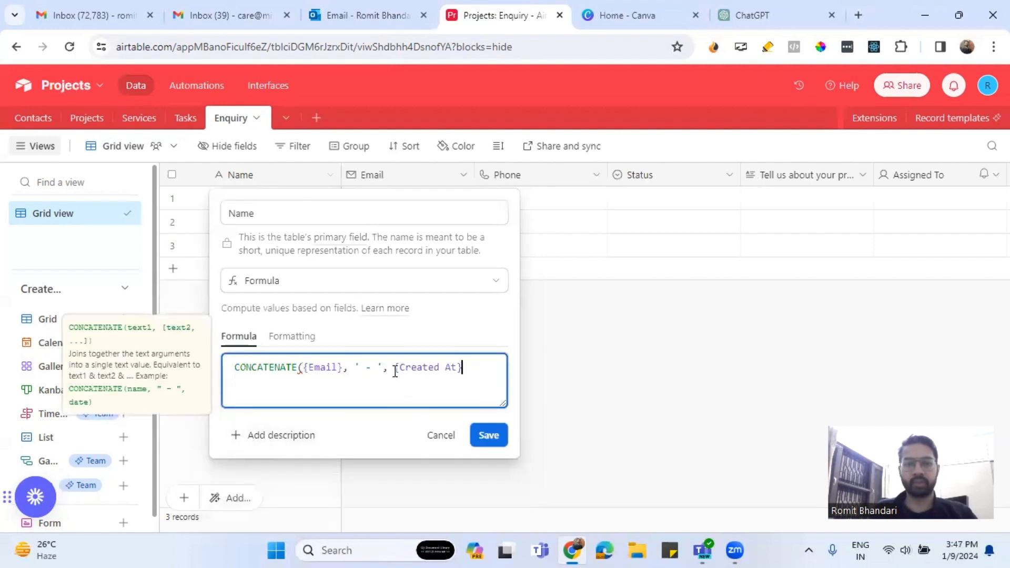
Add the missing closing parenthesis to the formula and save it.
{"action": "left_click", "coordinate": [484, 435]}
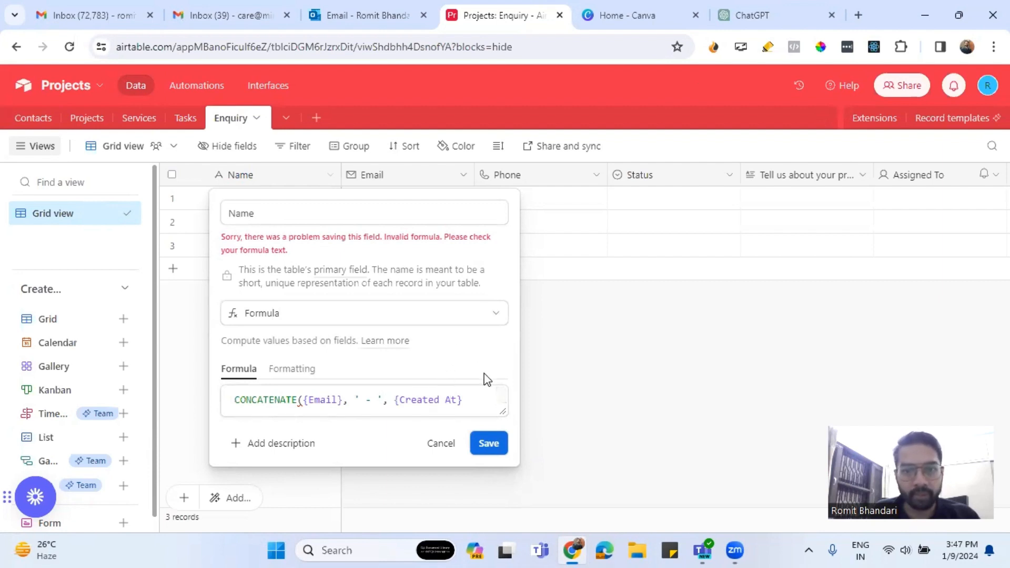
{"action": "left_click", "coordinate": [467, 399]}
{"action": "type", "text": ")"}
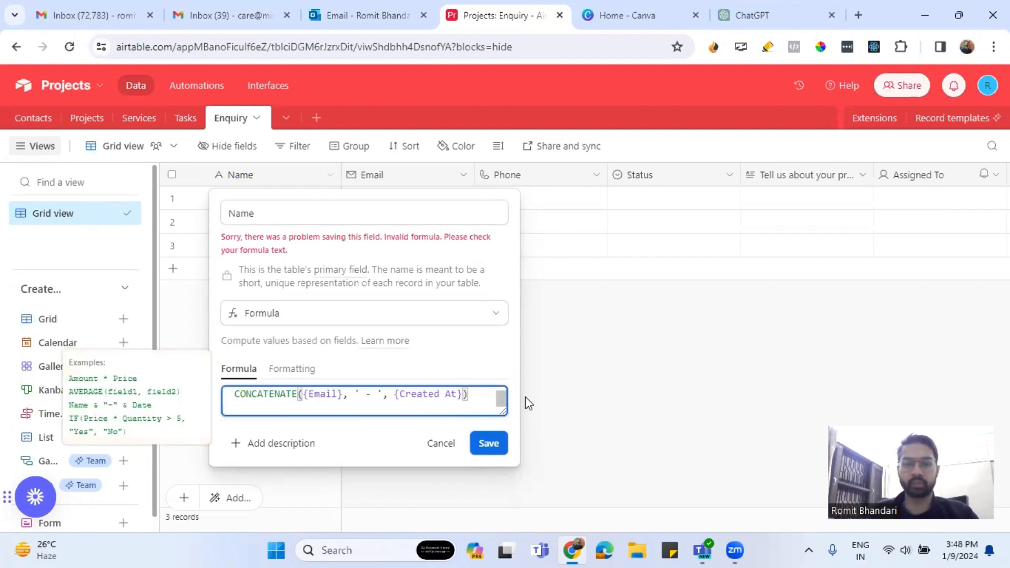
{"action": "left_click", "coordinate": [488, 443]}
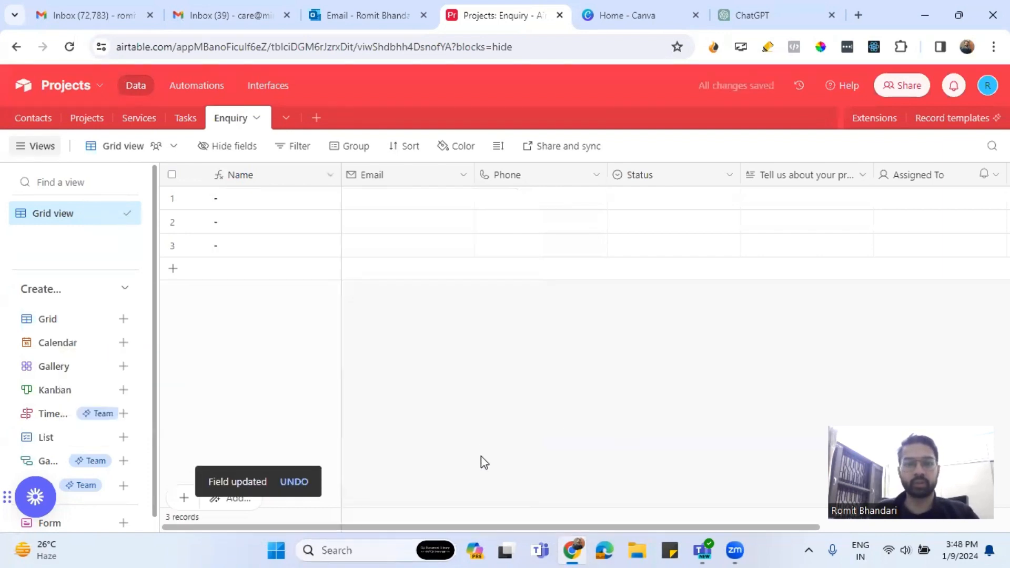
Add a single line text field named 'Names' after Created At.
{"action": "left_click_drag", "start_coordinate": [636, 526], "coordinate": [550, 532]}
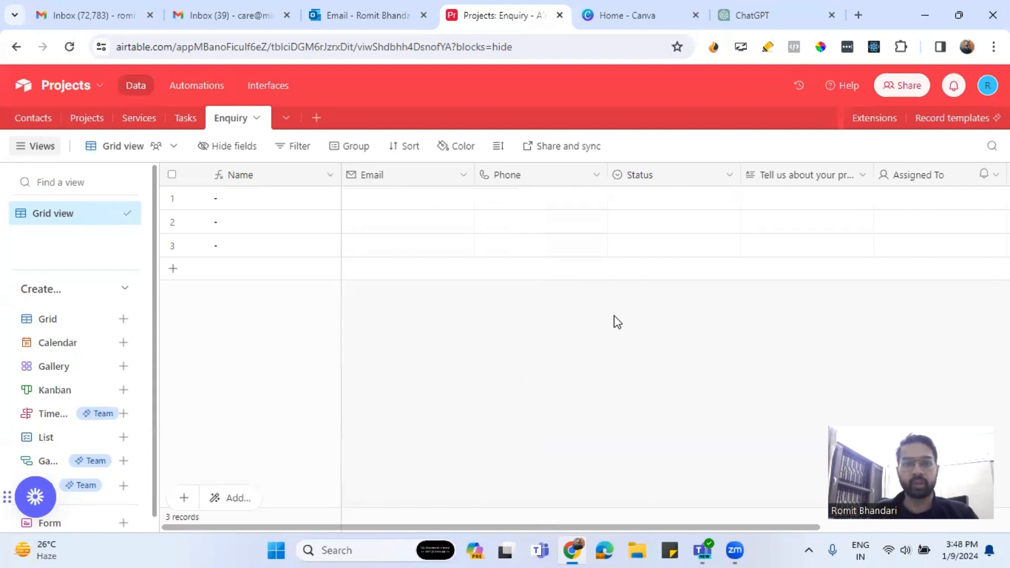
{"action": "left_click_drag", "start_coordinate": [629, 529], "coordinate": [794, 525]}
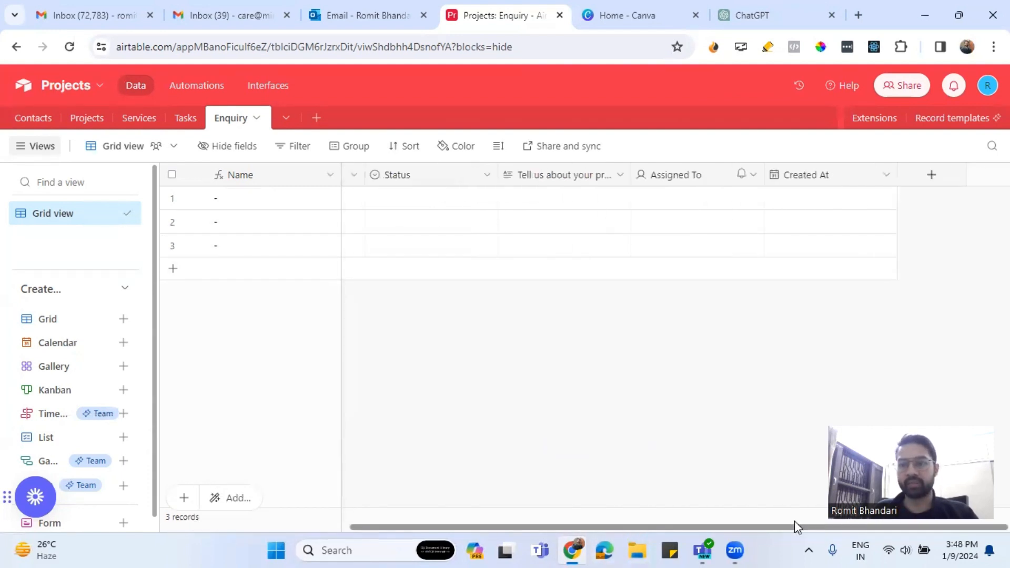
{"action": "left_click", "coordinate": [932, 175]}
{"action": "type", "text": "Name"}
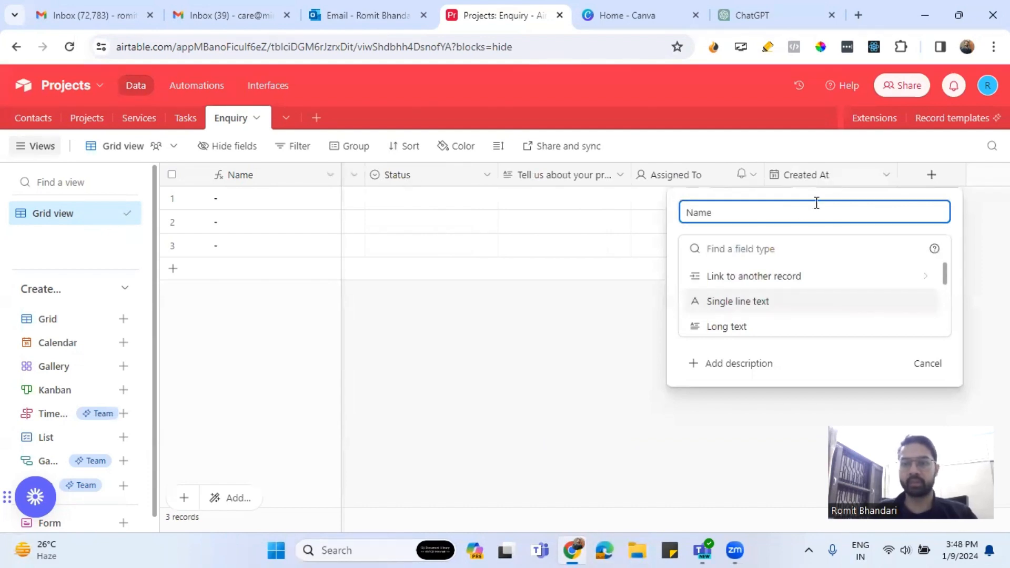
{"action": "left_click", "coordinate": [784, 247]}
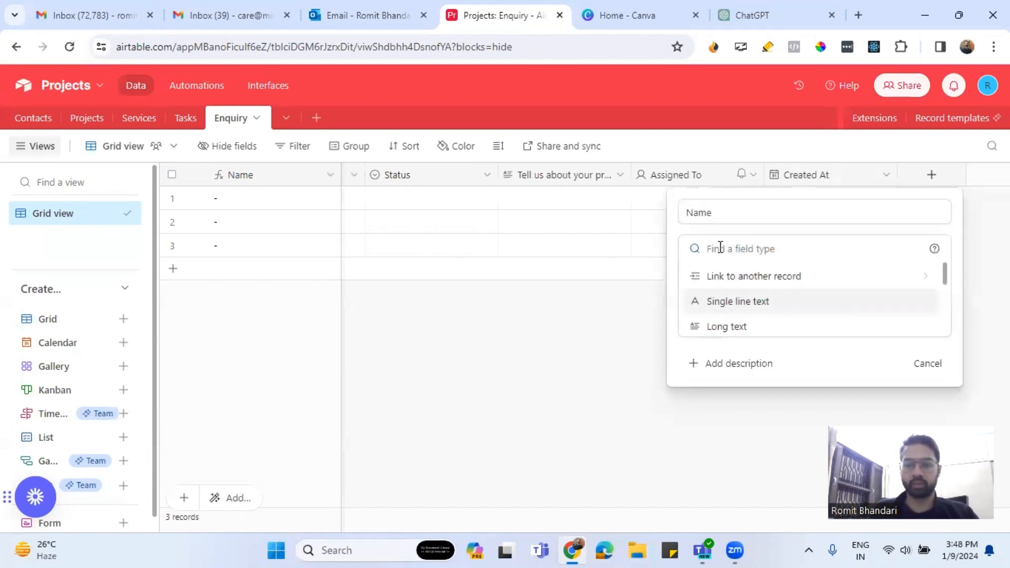
{"action": "type", "text": "Name"}
{"action": "key", "text": "BackSpace"}
{"action": "key", "text": "BackSpace"}
{"action": "key", "text": "BackSpace"}
{"action": "key", "text": "BackSpace"}
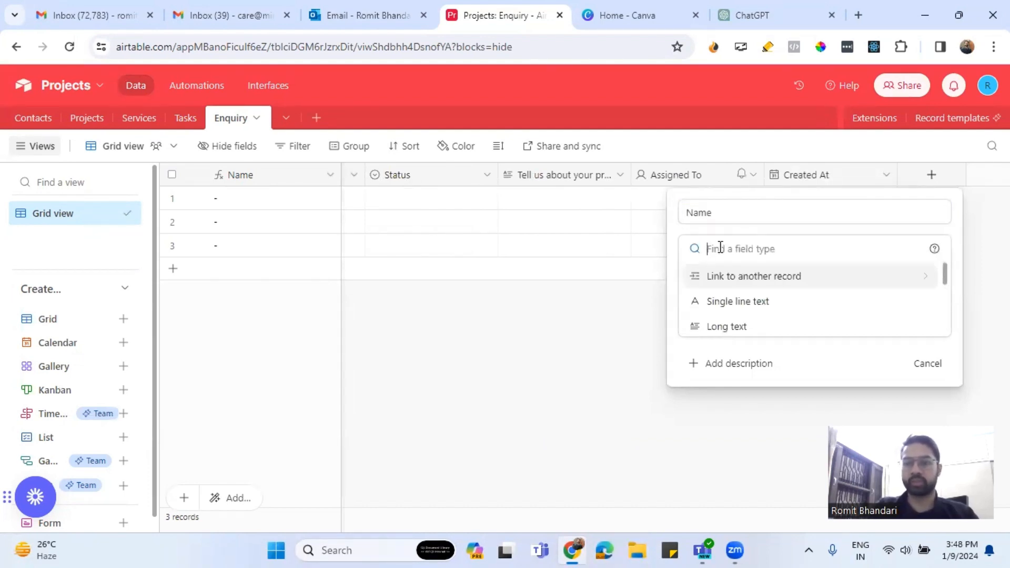
{"action": "left_click", "coordinate": [729, 300]}
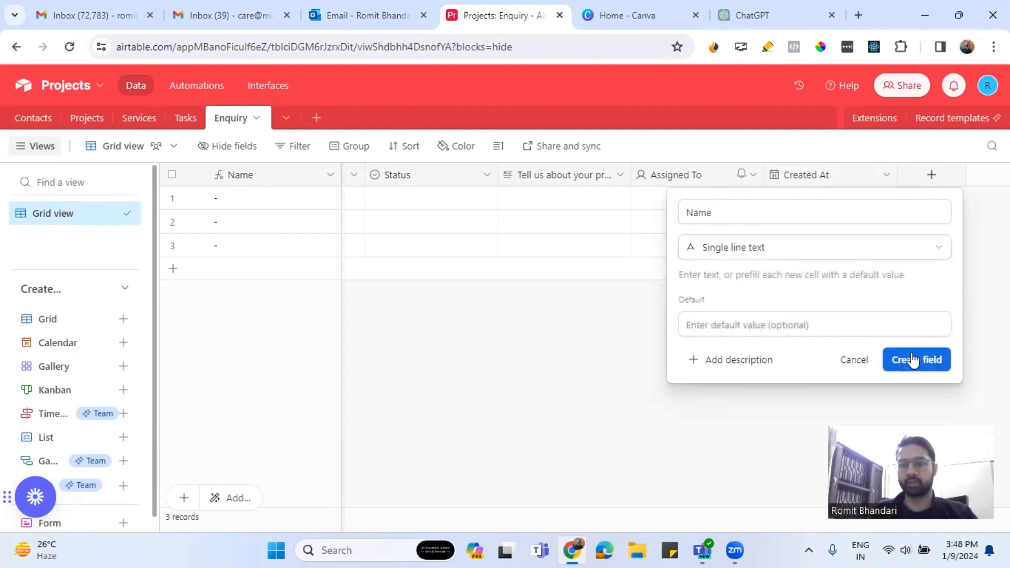
{"action": "left_click", "coordinate": [915, 362]}
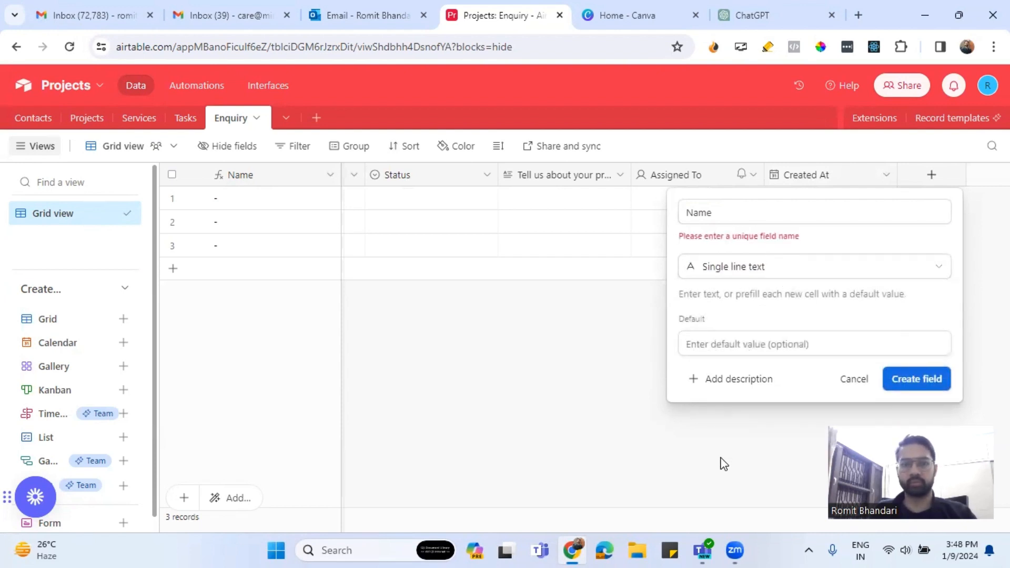
{"action": "left_click", "coordinate": [730, 214]}
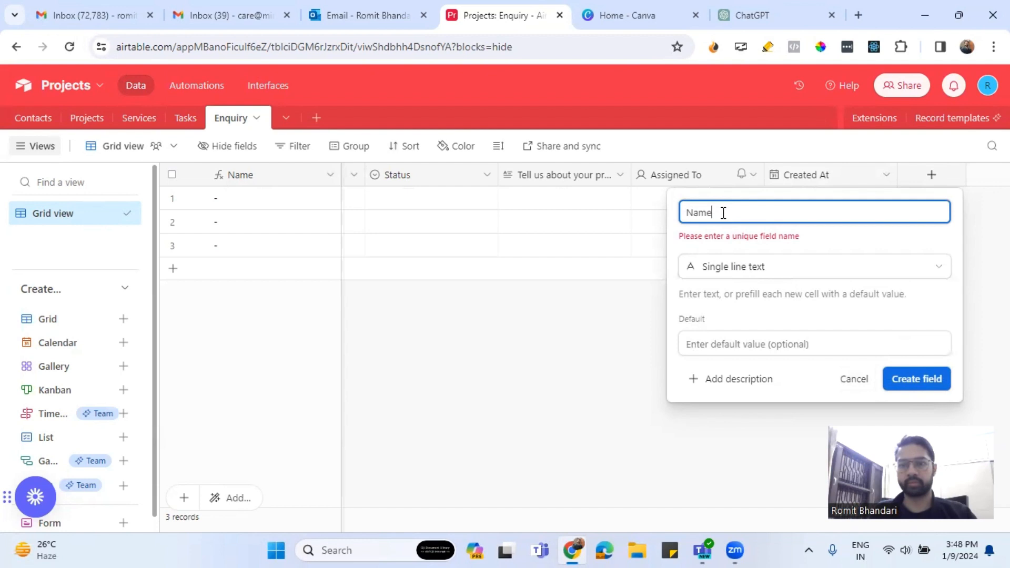
{"action": "type", "text": "s"}
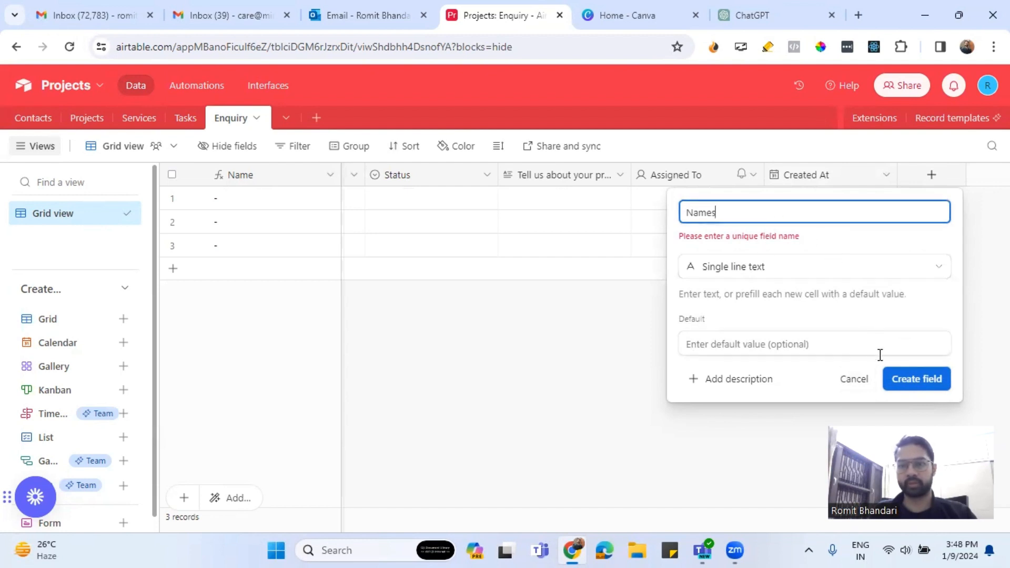
{"action": "left_click", "coordinate": [894, 378]}
{"action": "right_click", "coordinate": [255, 178]}
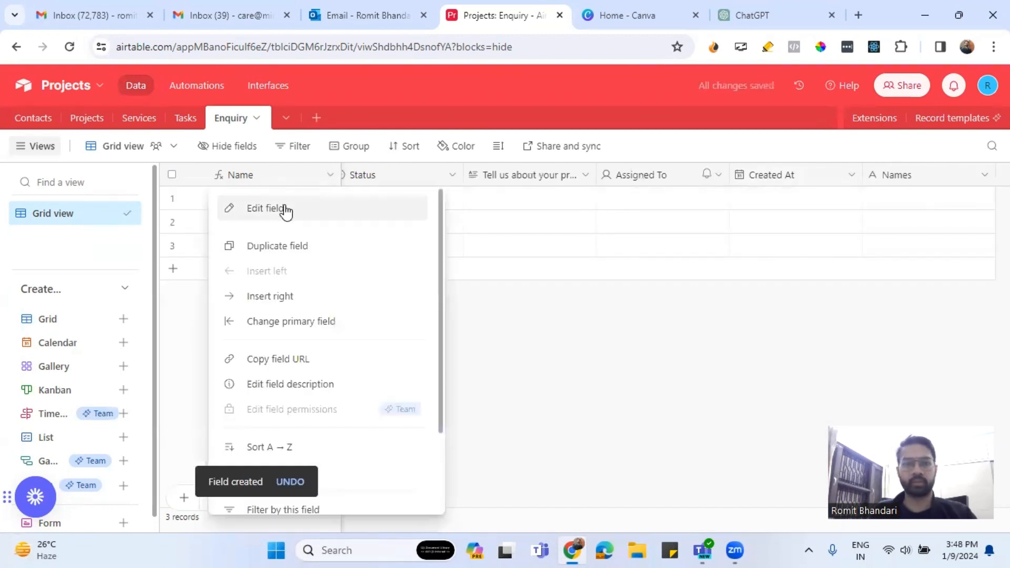
Change the primary formula field's name from Name to 'Unique ID' and save.
{"action": "left_click", "coordinate": [405, 223]}
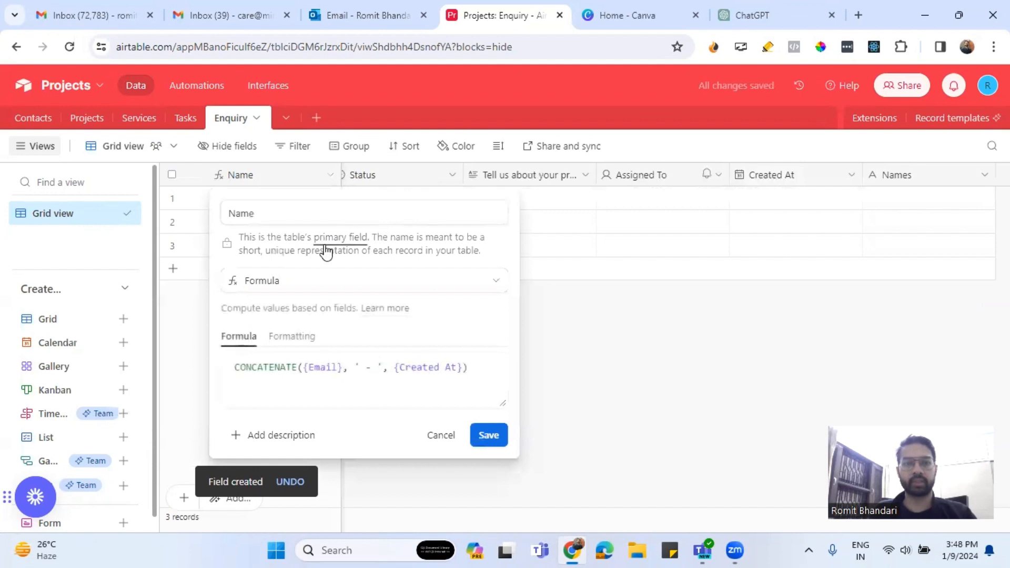
{"action": "left_click", "coordinate": [234, 215]}
{"action": "type", "text": "Unique"}
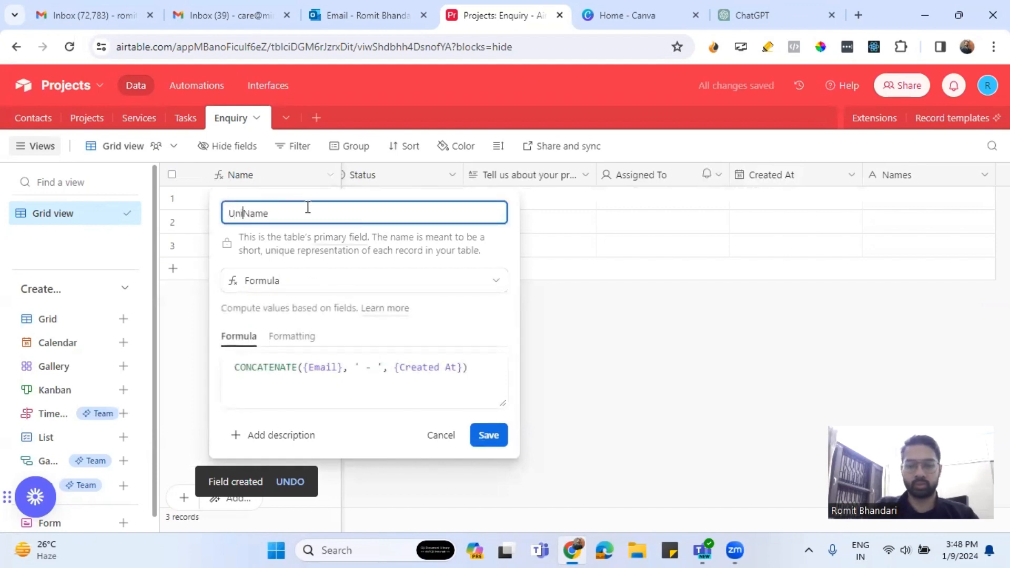
{"action": "key", "text": "BackSpace"}
{"action": "key", "text": "BackSpace"}
{"action": "key", "text": "BackSpace"}
{"action": "key", "text": "BackSpace"}
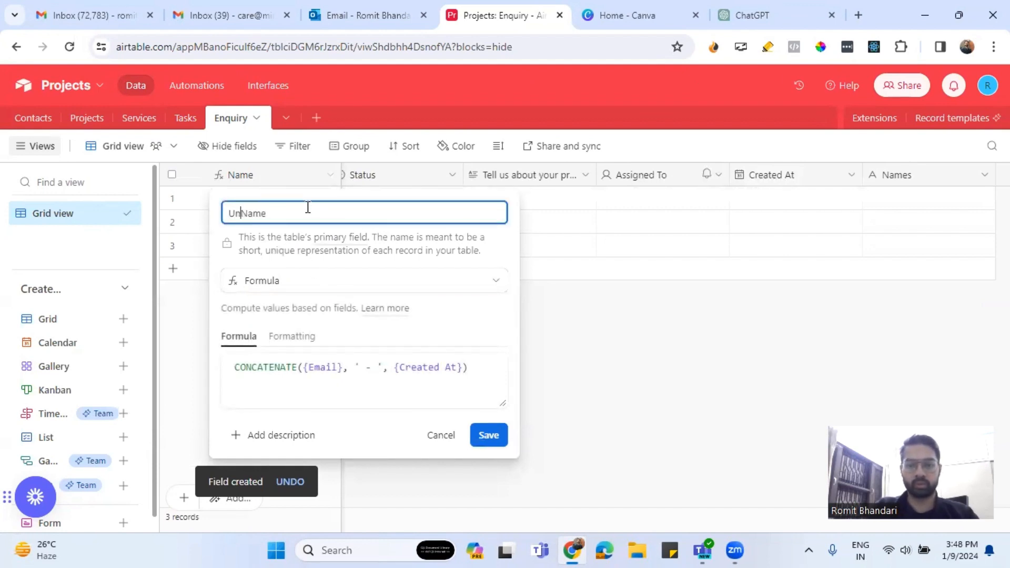
{"action": "type", "text": "ique "}
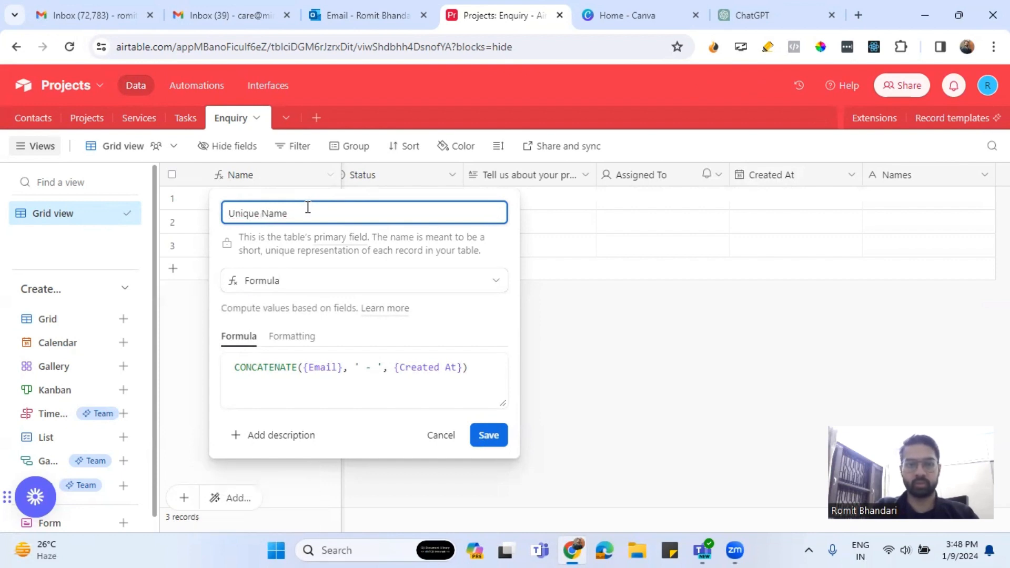
{"action": "type", "text": "ID"}
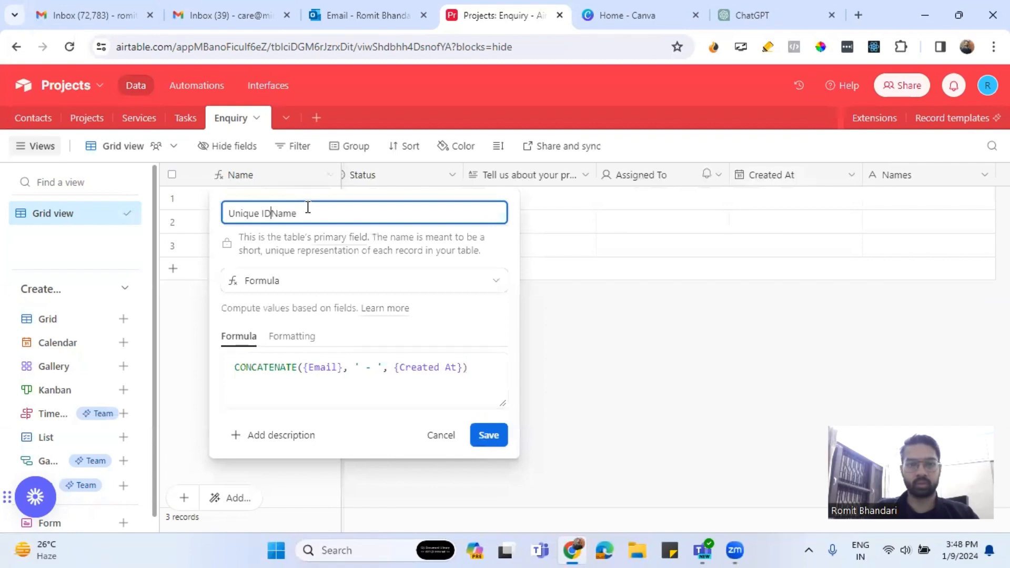
{"action": "key", "text": "Delete"}
{"action": "key", "text": "Delete"}
{"action": "key", "text": "Delete"}
{"action": "key", "text": "Delete"}
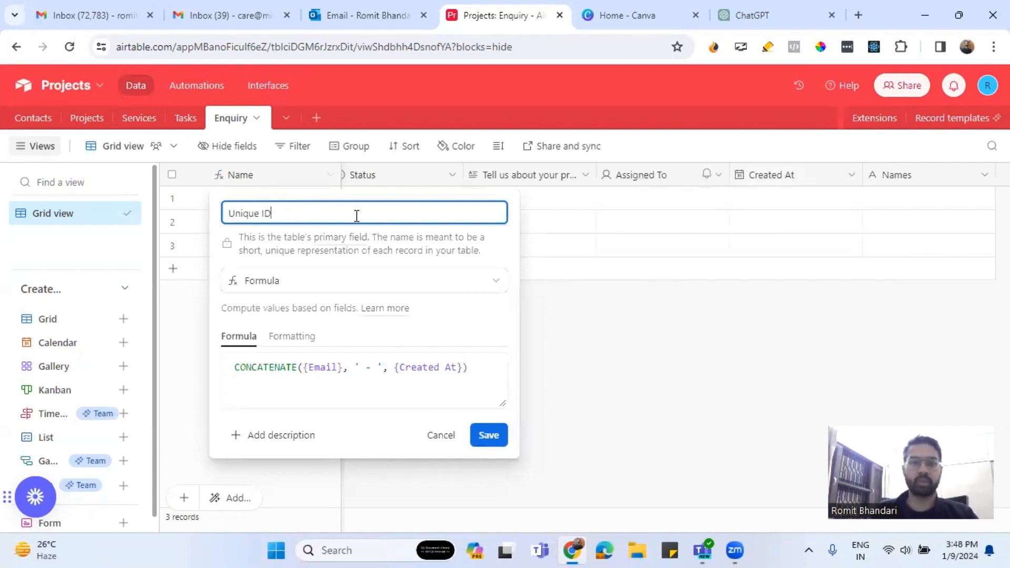
{"action": "left_click", "coordinate": [481, 435]}
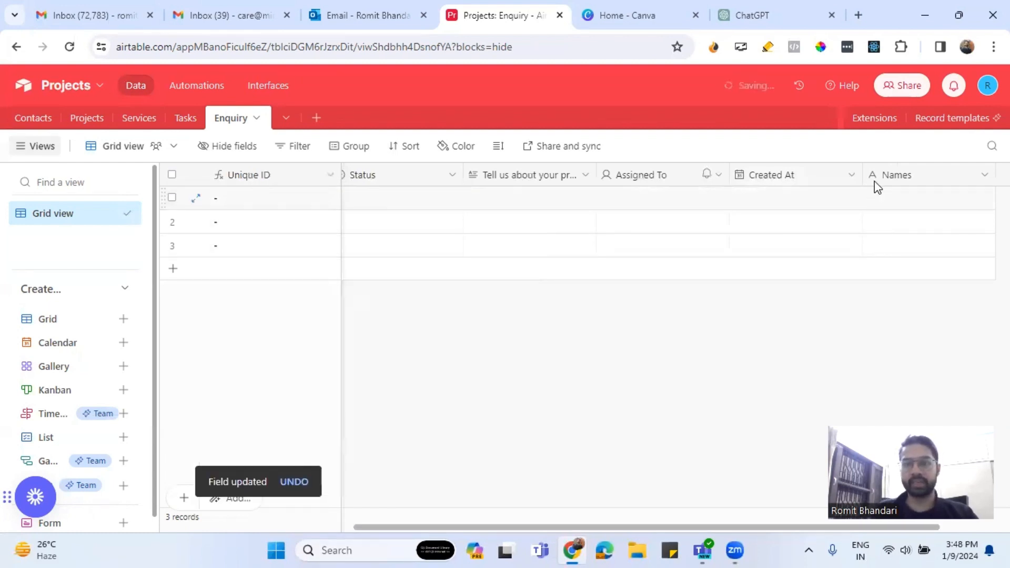
Drag the Names column beside Unique ID and rename it to 'Name'.
{"action": "left_click_drag", "start_coordinate": [841, 178], "coordinate": [395, 173]}
{"action": "right_click", "coordinate": [394, 175]}
{"action": "left_click", "coordinate": [485, 220]}
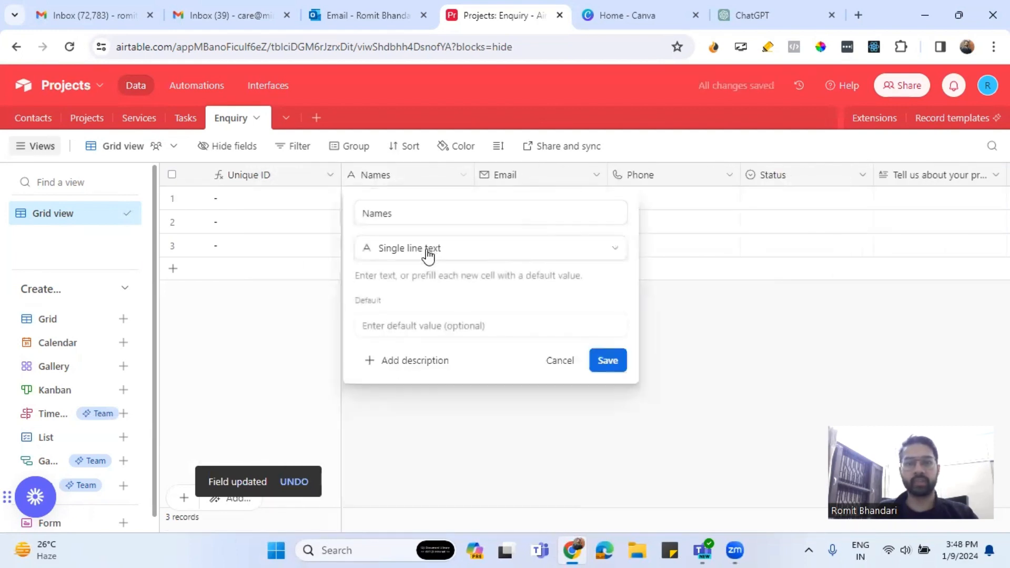
{"action": "key", "text": "BackSpace"}
{"action": "left_click", "coordinate": [610, 362]}
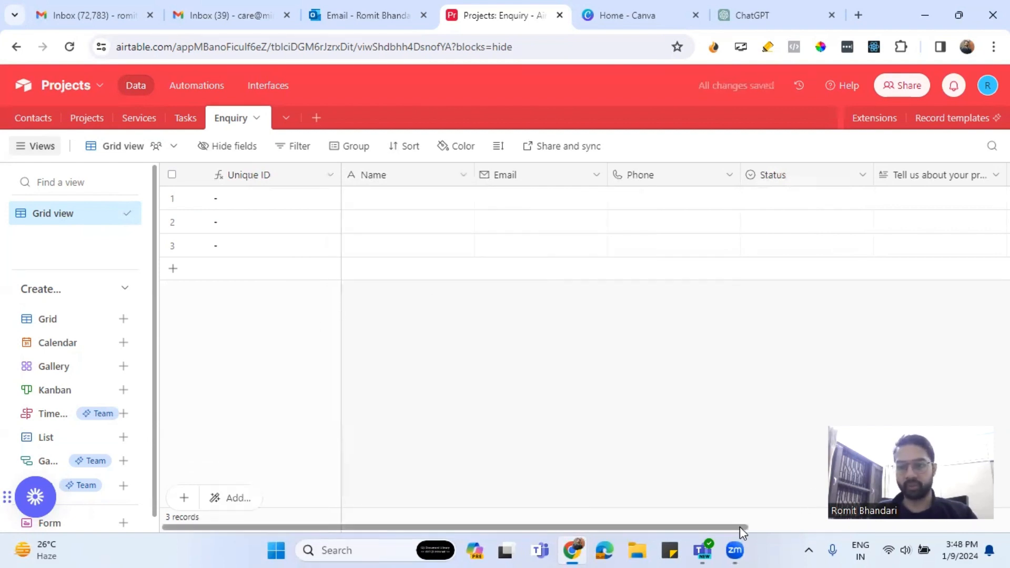
{"action": "scroll", "coordinate": [739, 526], "scroll_direction": "right", "scroll_amount": 3}
{"action": "scroll", "coordinate": [739, 526], "scroll_direction": "right", "scroll_amount": 2}
{"action": "scroll", "coordinate": [823, 521], "scroll_direction": "left", "scroll_amount": 5}
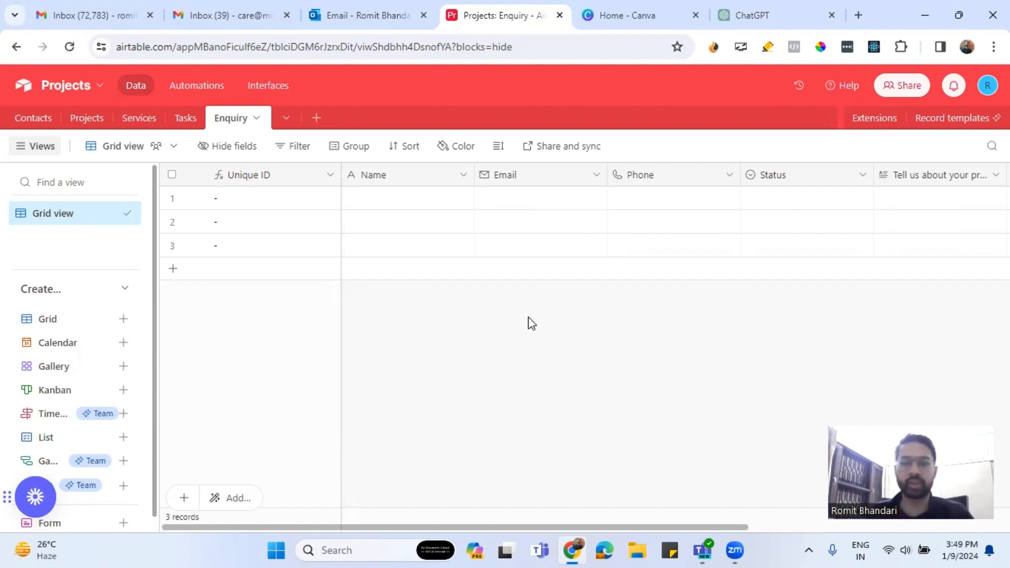
{"action": "scroll", "coordinate": [21, 363], "scroll_direction": "down", "scroll_amount": 1}
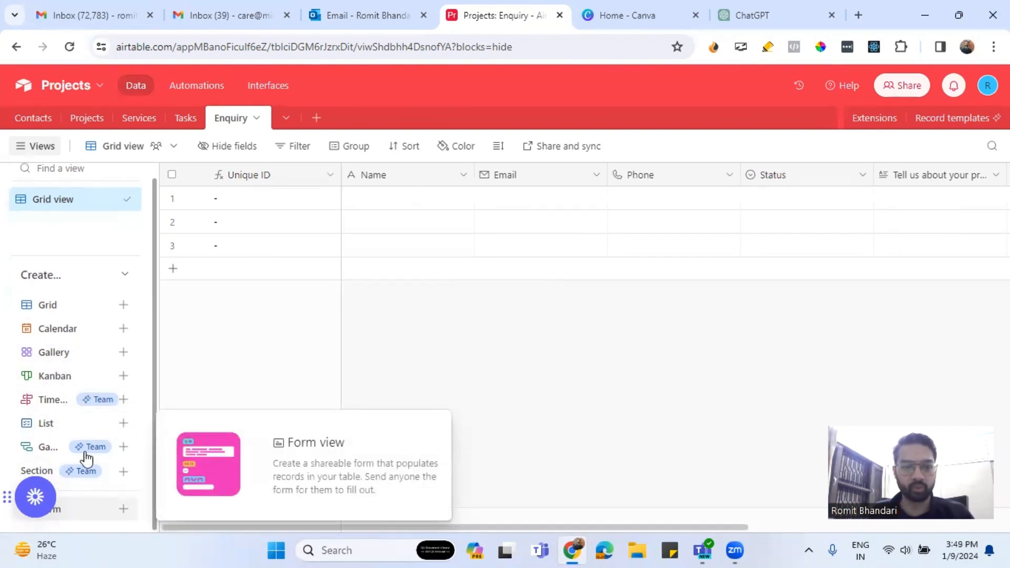
Create a standard form view called 'Enquiry Form' and look over its questions.
{"action": "left_click", "coordinate": [85, 508]}
{"action": "left_click", "coordinate": [256, 496]}
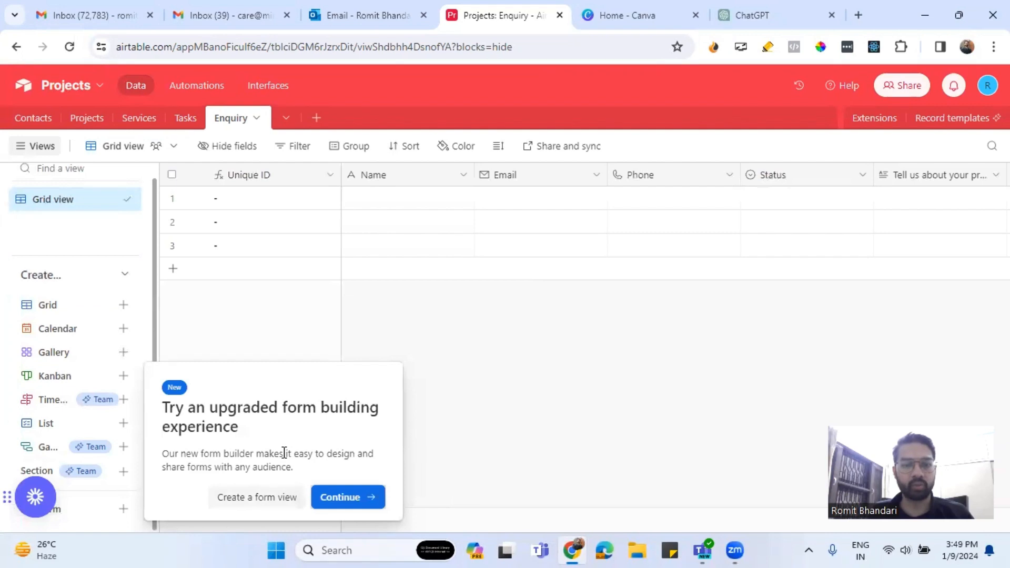
{"action": "type", "text": "E"}
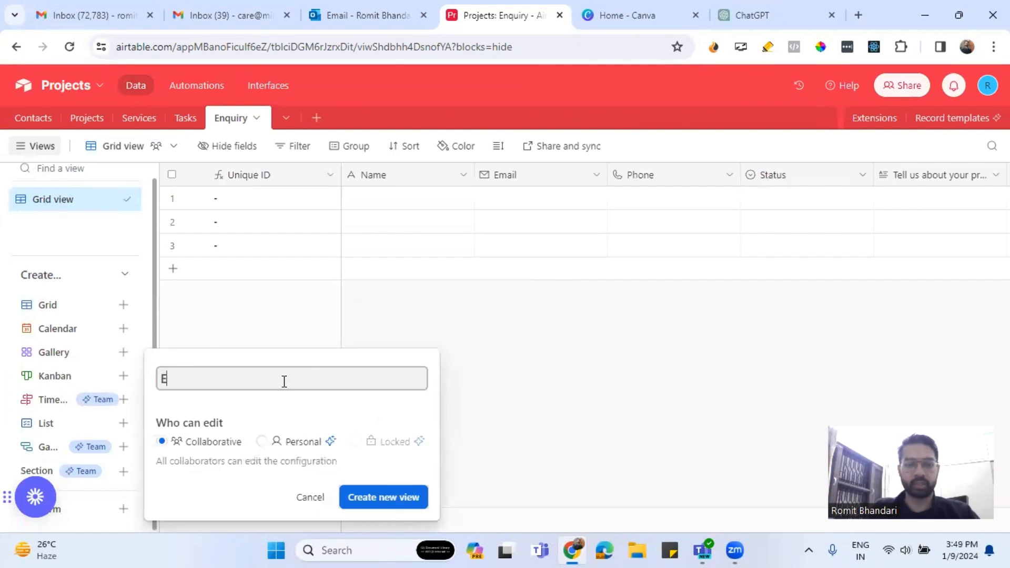
{"action": "type", "text": "nquiry "}
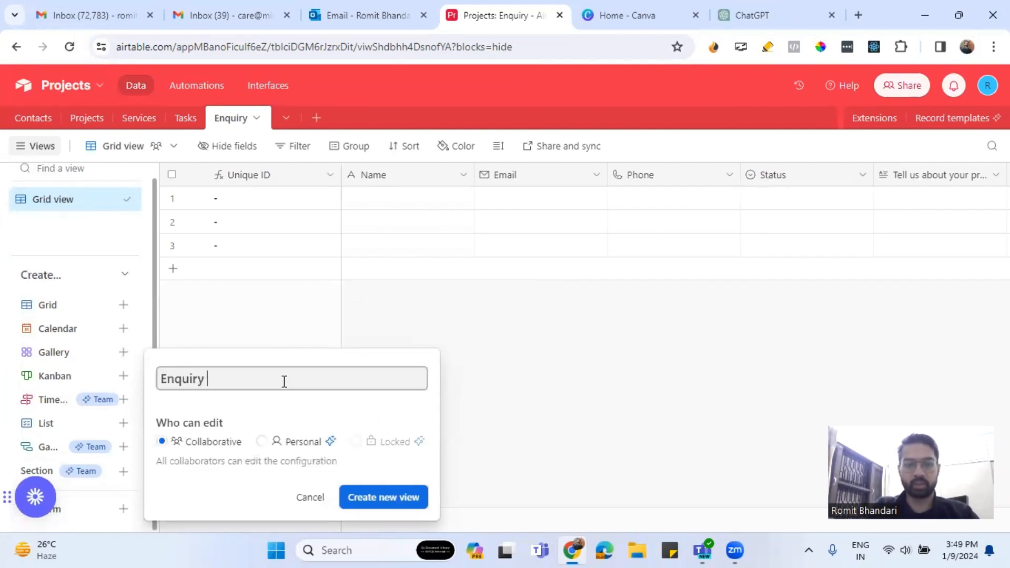
{"action": "type", "text": "Form"}
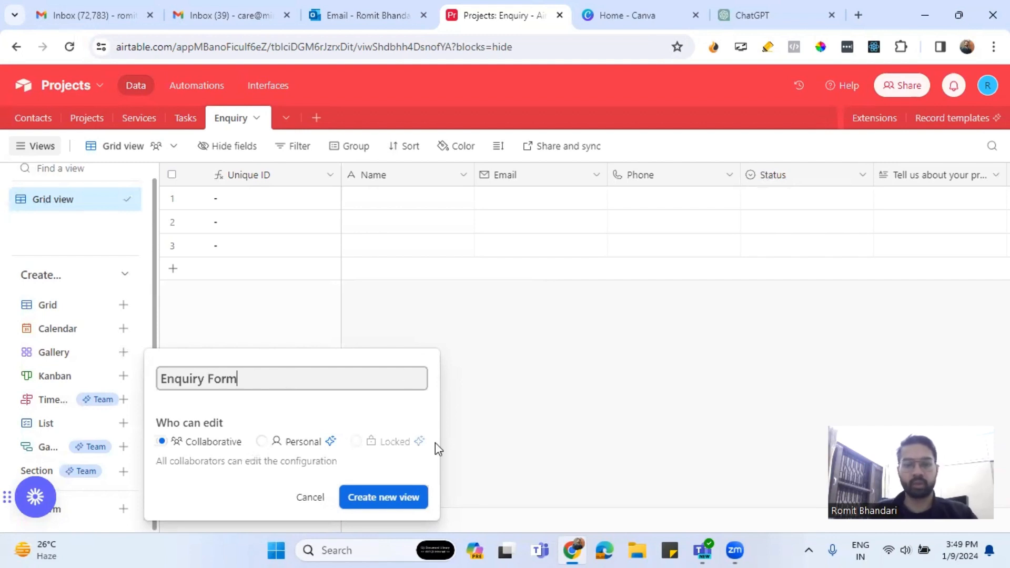
{"action": "key", "text": "Return"}
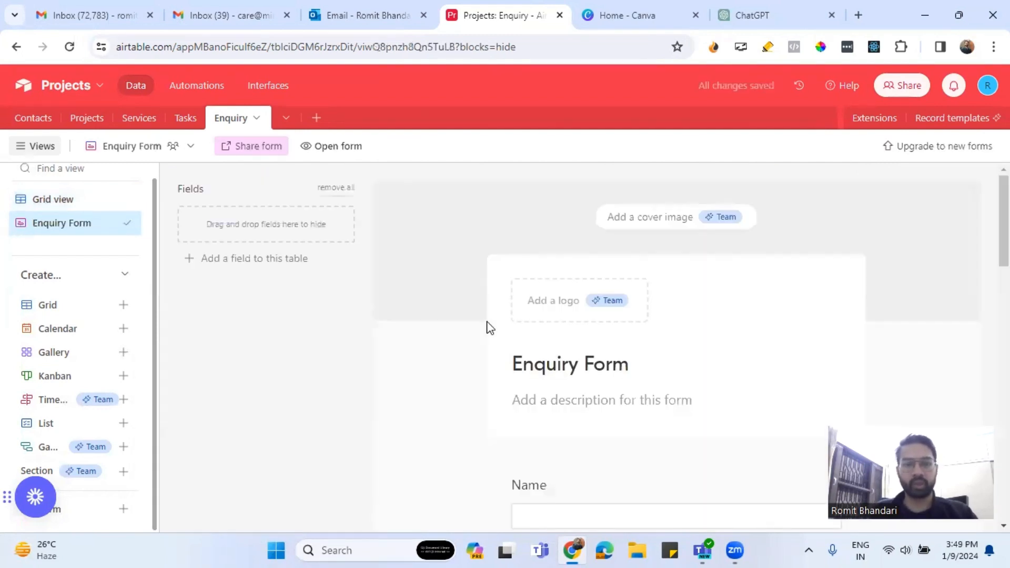
{"action": "scroll", "coordinate": [581, 297], "scroll_direction": "down", "scroll_amount": 3}
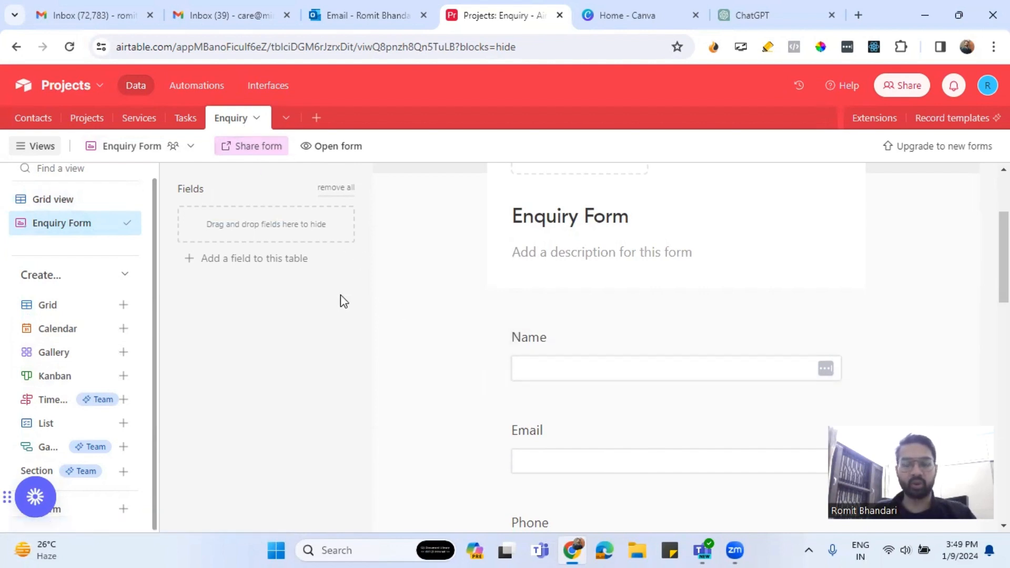
{"action": "scroll", "coordinate": [467, 313], "scroll_direction": "down", "scroll_amount": 10}
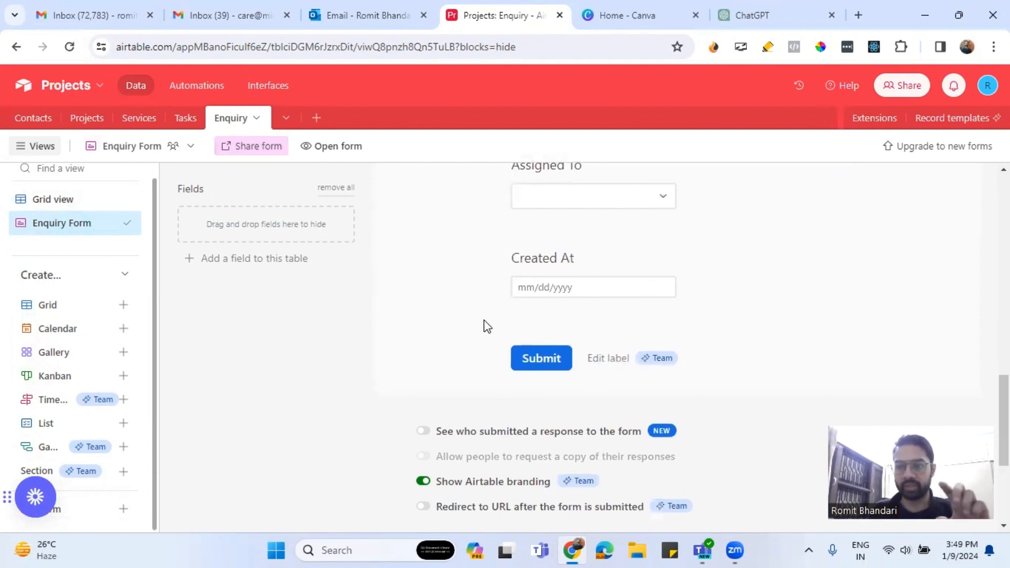
{"action": "scroll", "coordinate": [487, 326], "scroll_direction": "up", "scroll_amount": 8}
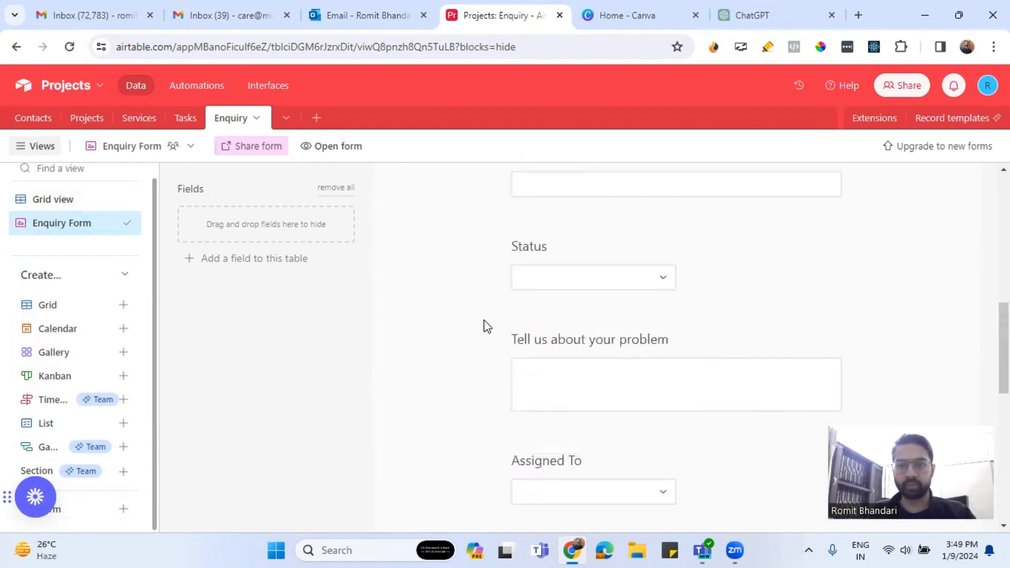
{"action": "scroll", "coordinate": [487, 326], "scroll_direction": "down", "scroll_amount": 3}
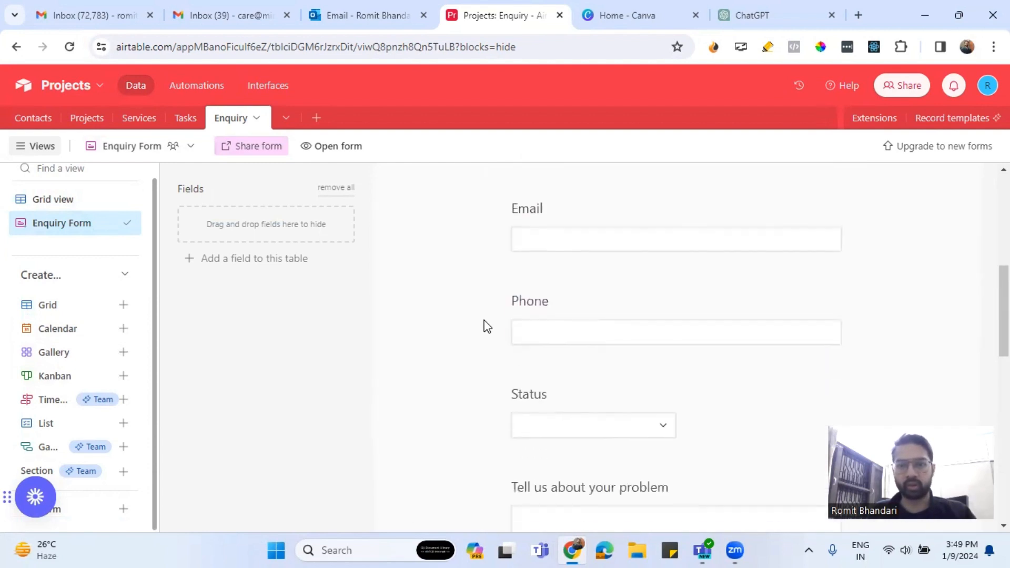
{"action": "scroll", "coordinate": [487, 326], "scroll_direction": "up", "scroll_amount": 6}
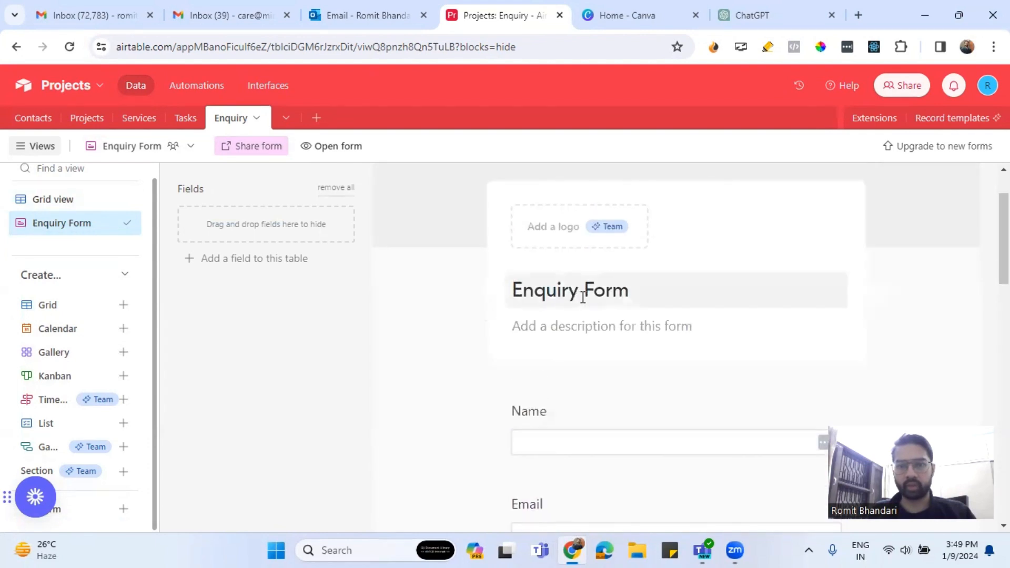
Set the form description to 'Please enter and submit your details and we will get back to you!!'.
{"action": "left_click", "coordinate": [578, 325]}
{"action": "type", "text": "Please "}
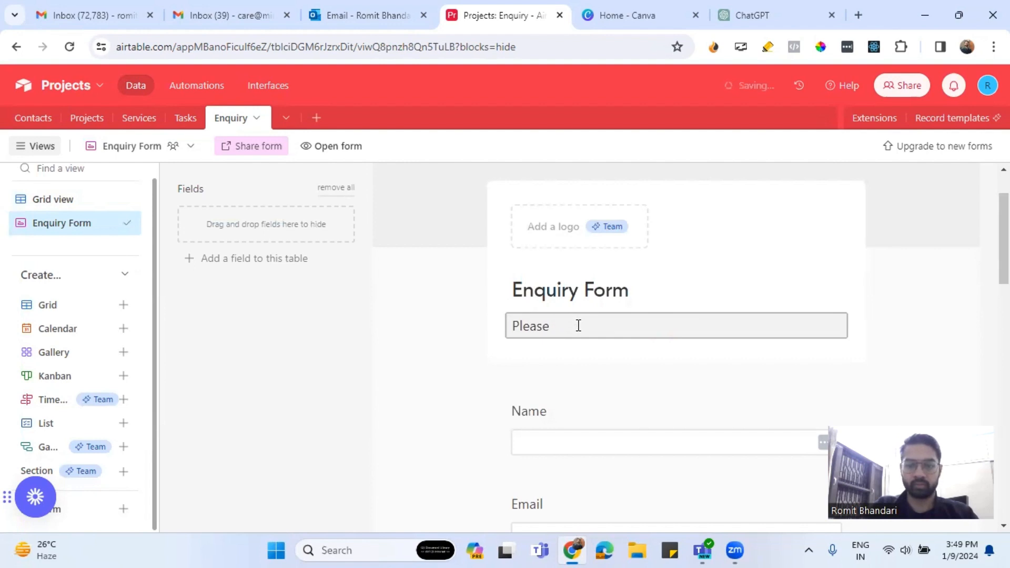
{"action": "type", "text": "enter and subm"}
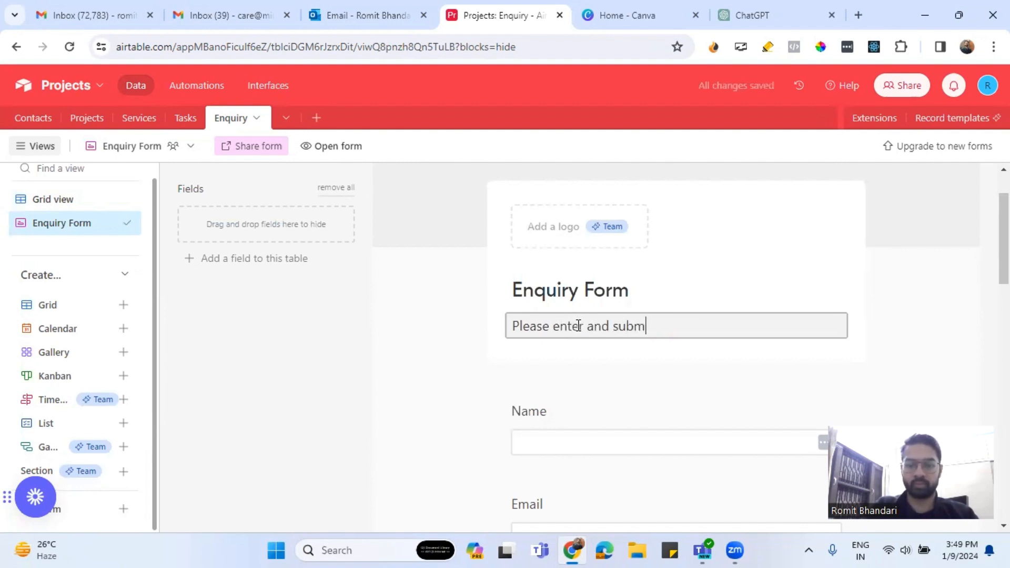
{"action": "type", "text": "it your de"}
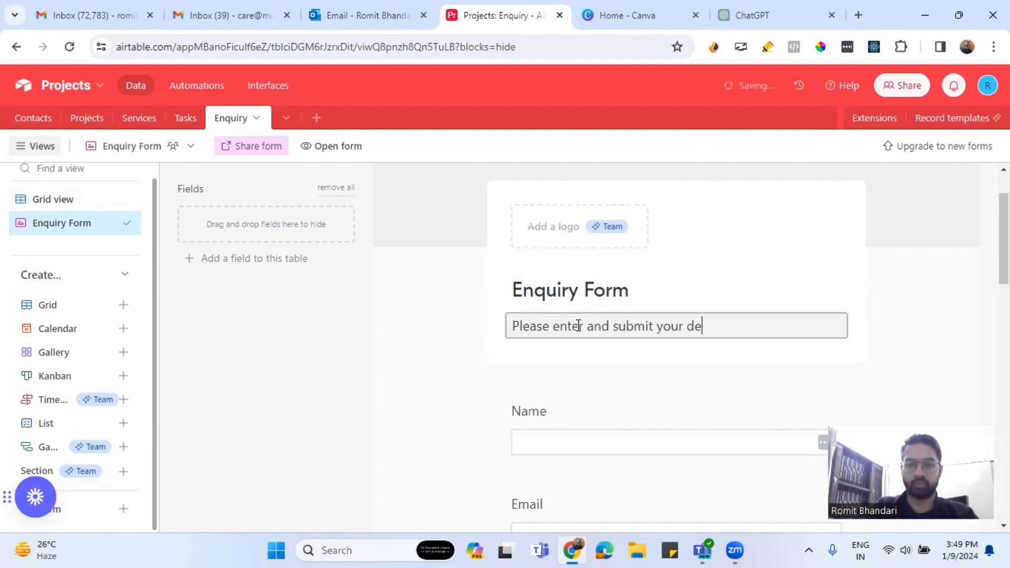
{"action": "type", "text": "tails"}
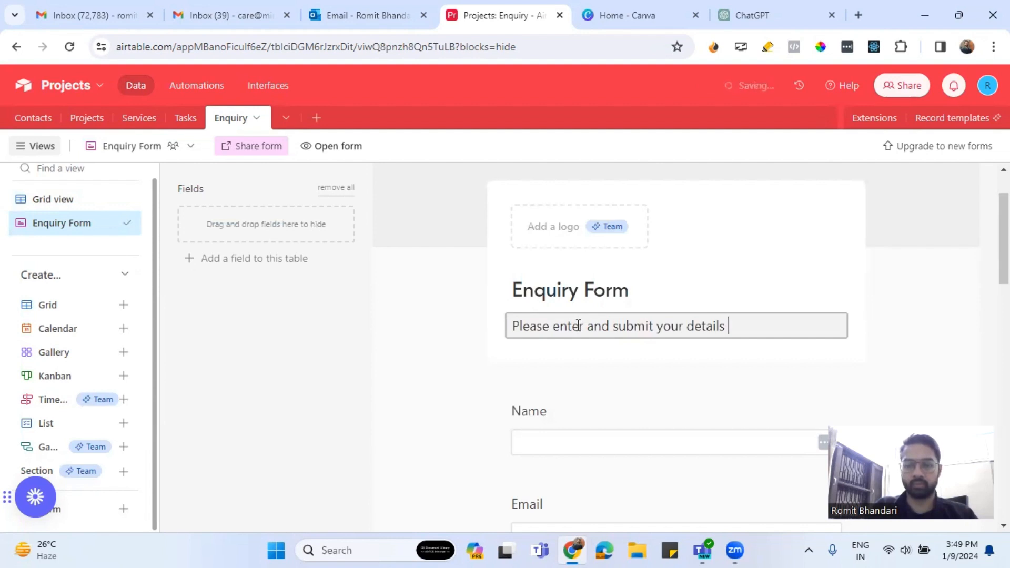
{"action": "type", "text": " and we wil "}
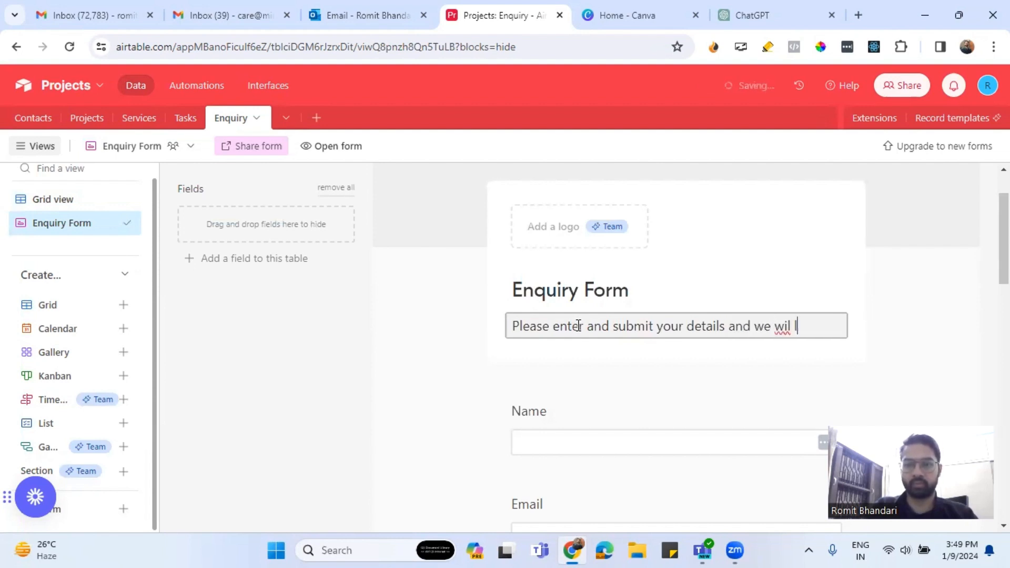
{"action": "type", "text": "l"}
{"action": "key", "text": "BackSpace"}
{"action": "key", "text": "BackSpace"}
{"action": "key", "text": "BackSpace"}
{"action": "type", "text": "l get back to"}
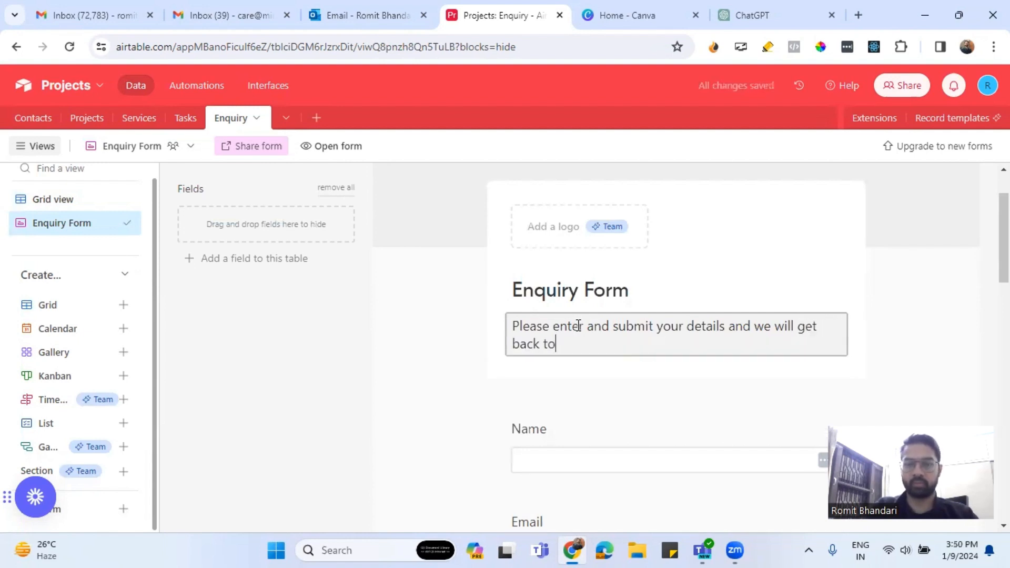
{"action": "type", "text": " you"}
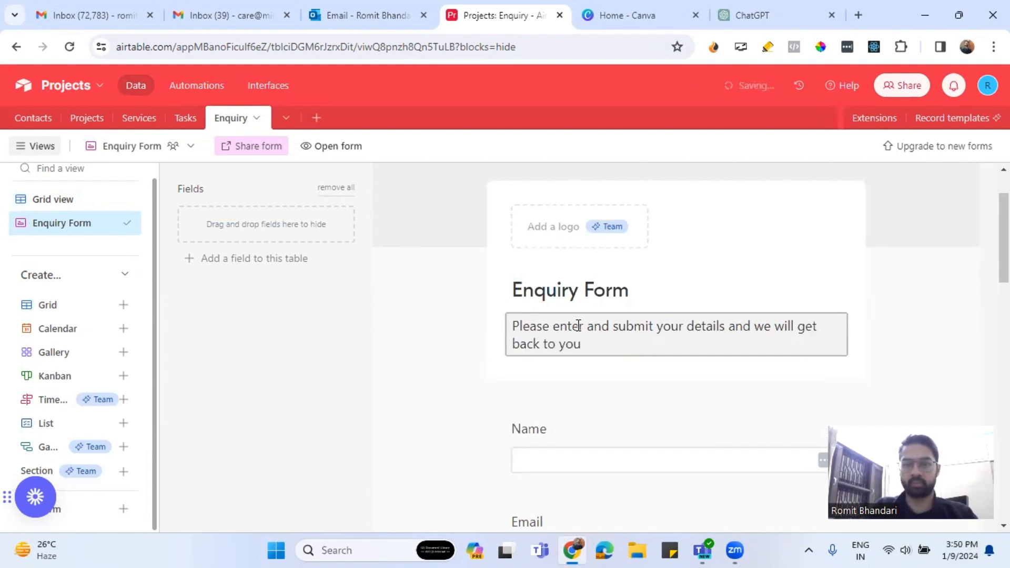
{"action": "type", "text": "!!"}
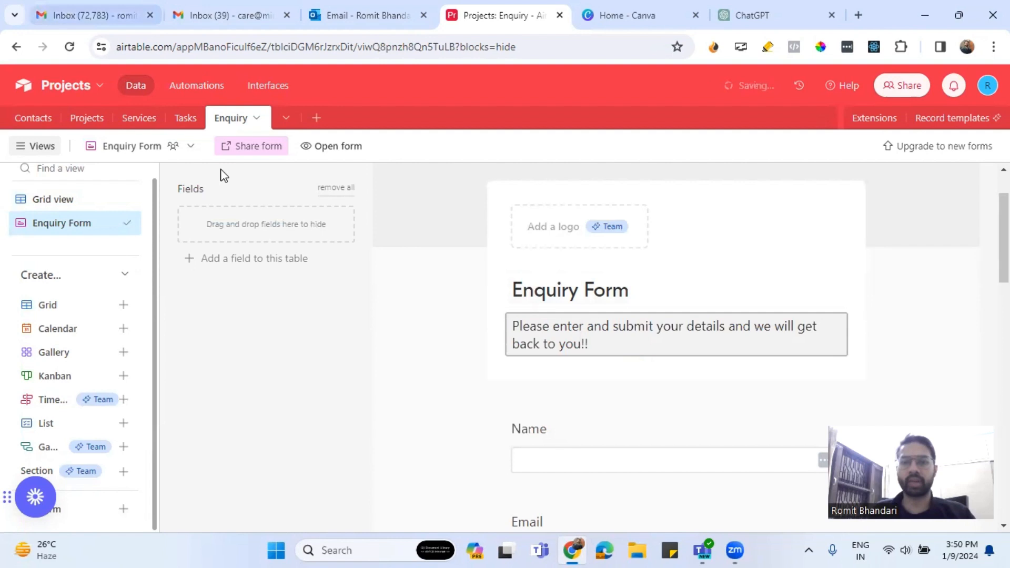
{"action": "left_click", "coordinate": [452, 289]}
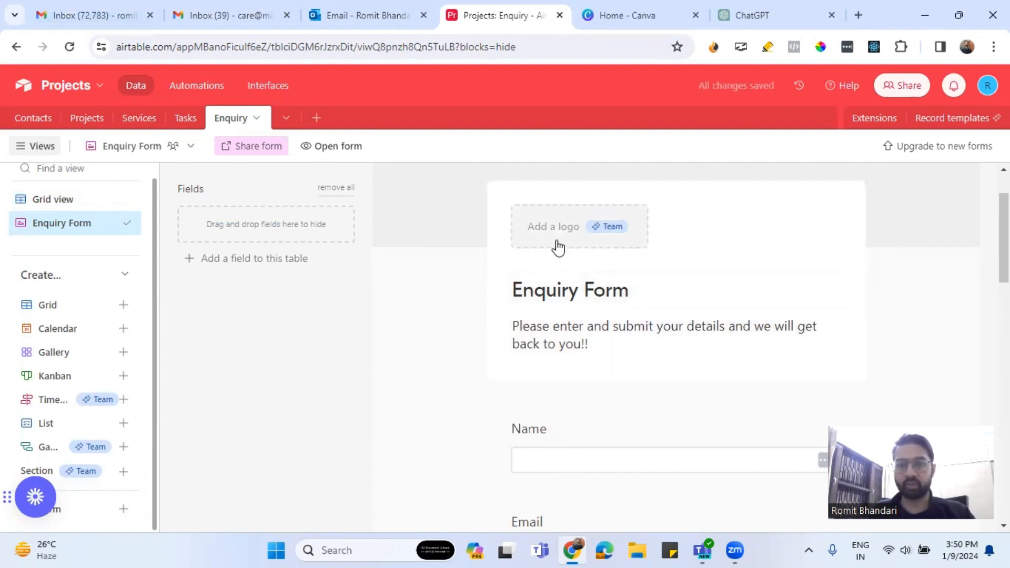
{"action": "scroll", "coordinate": [635, 319], "scroll_direction": "down", "scroll_amount": 5}
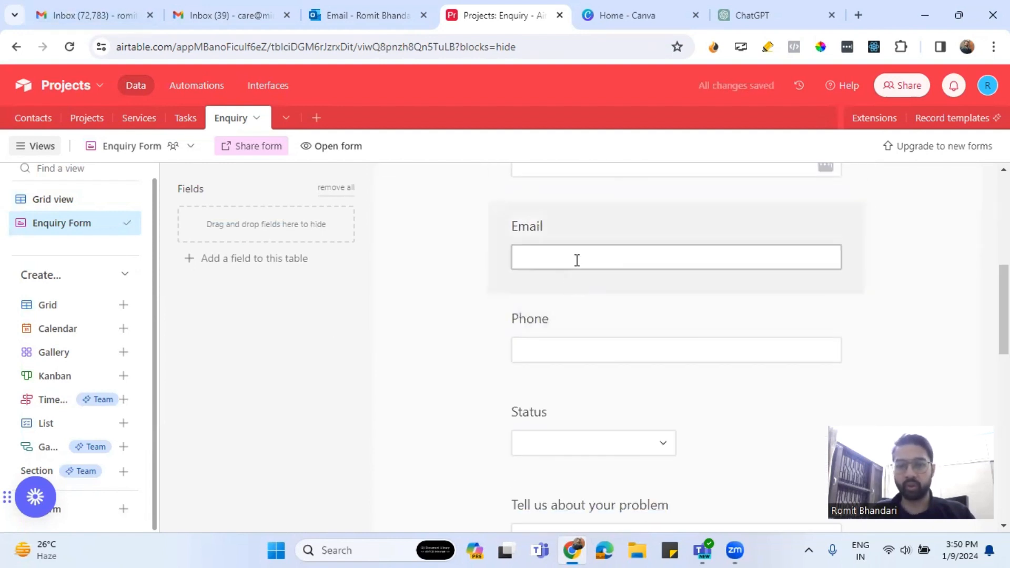
{"action": "scroll", "coordinate": [581, 257], "scroll_direction": "down", "scroll_amount": 1}
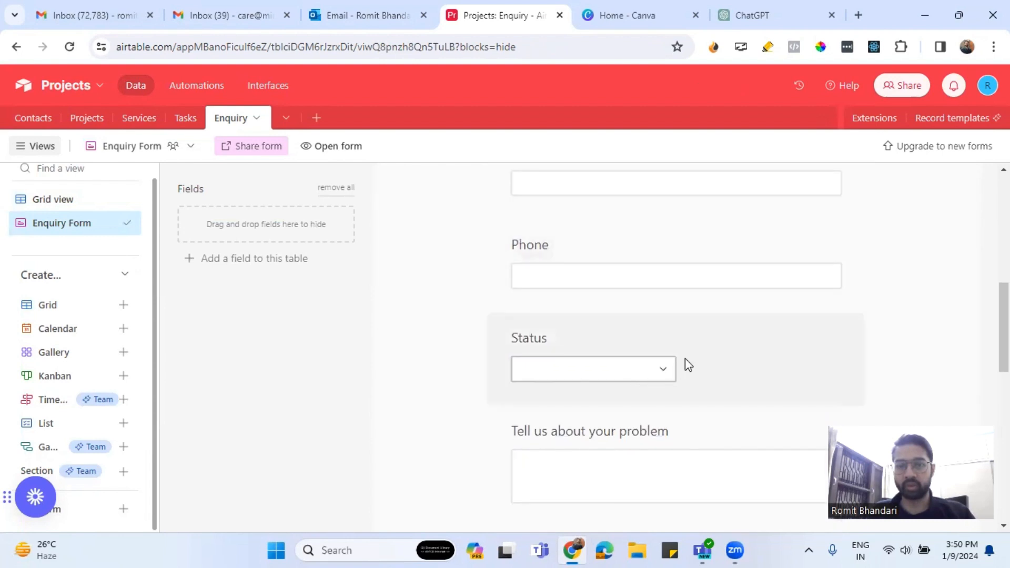
Remove the Status, Assigned To and Created At questions from the Enquiry Form.
{"action": "left_click", "coordinate": [705, 349]}
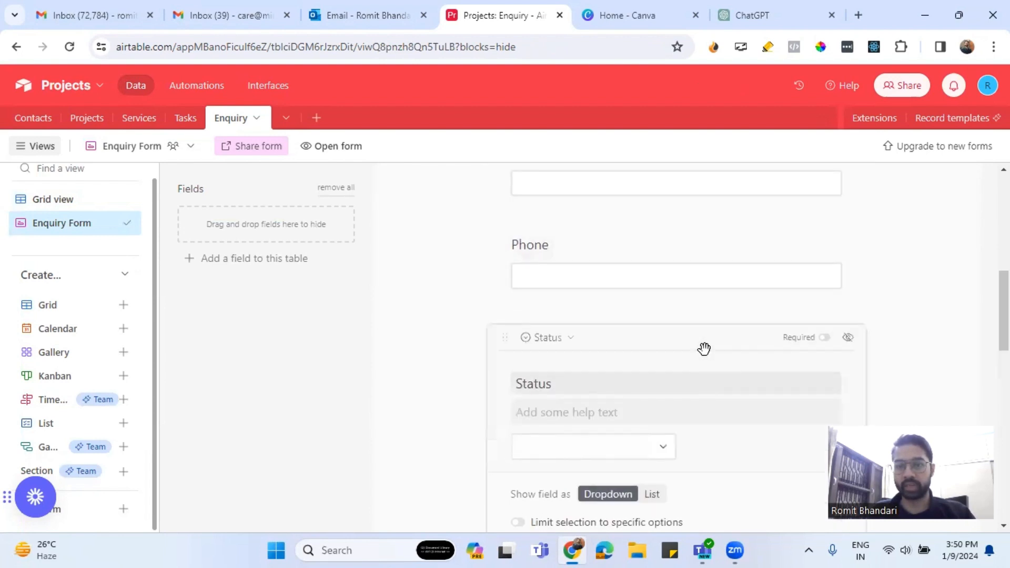
{"action": "left_click", "coordinate": [848, 338]}
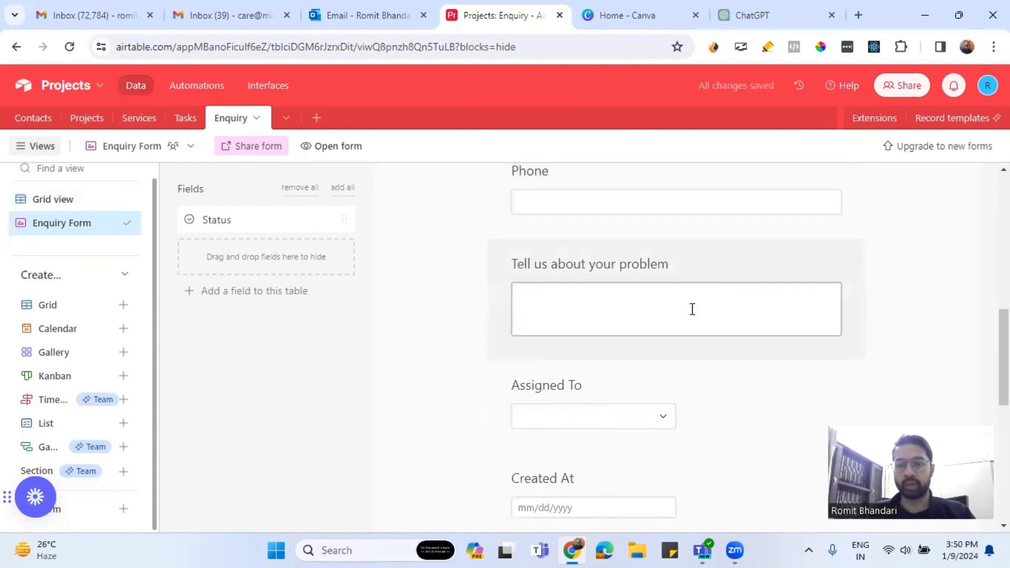
{"action": "scroll", "coordinate": [680, 315], "scroll_direction": "down", "scroll_amount": 2}
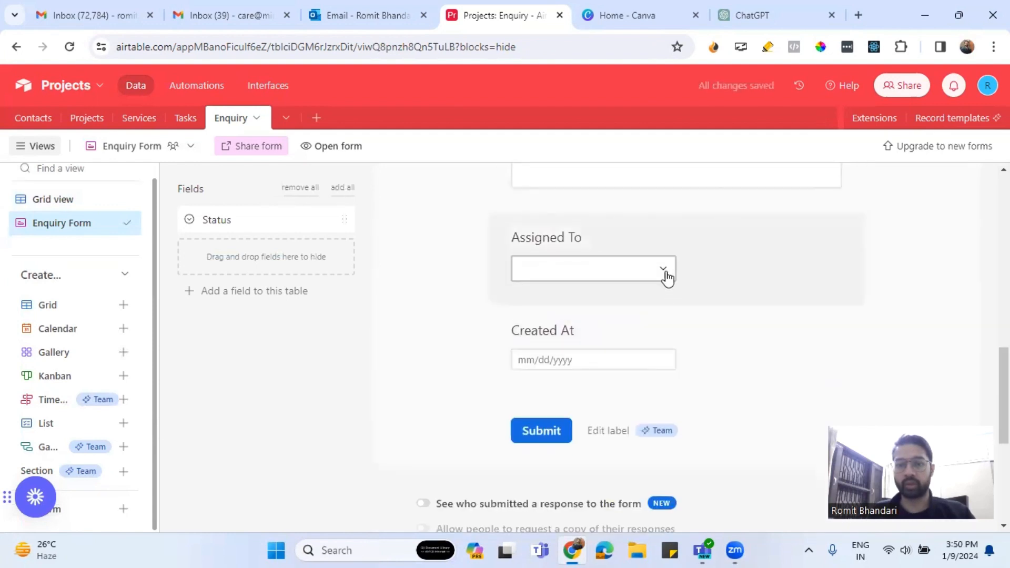
{"action": "left_click", "coordinate": [676, 234]}
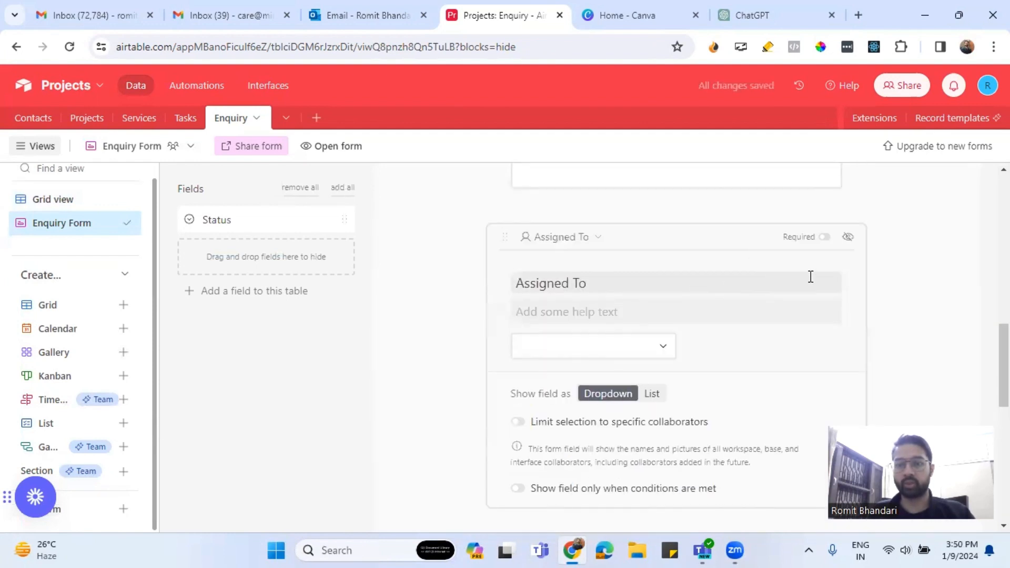
{"action": "left_click", "coordinate": [848, 236]}
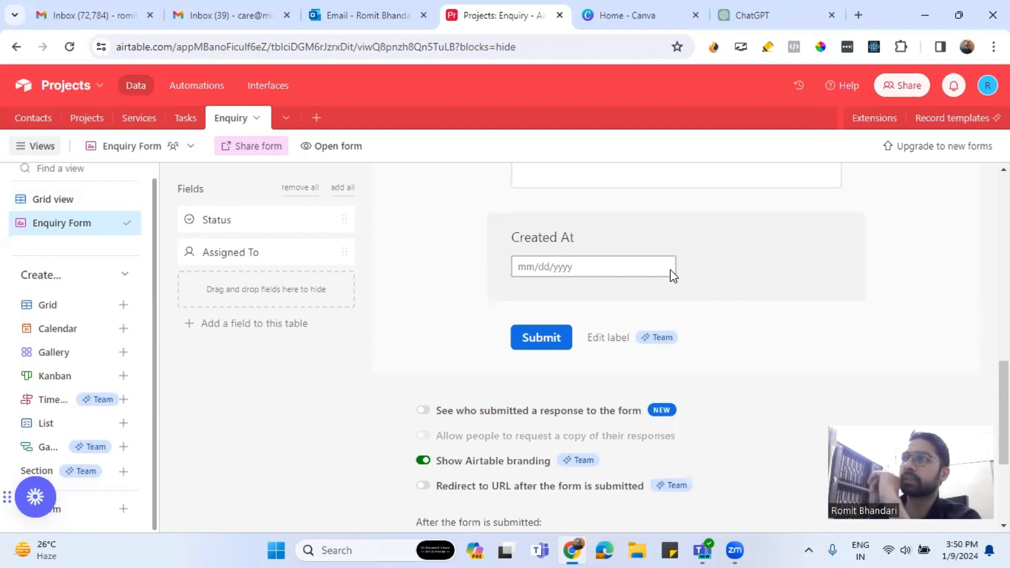
{"action": "left_click", "coordinate": [619, 269]}
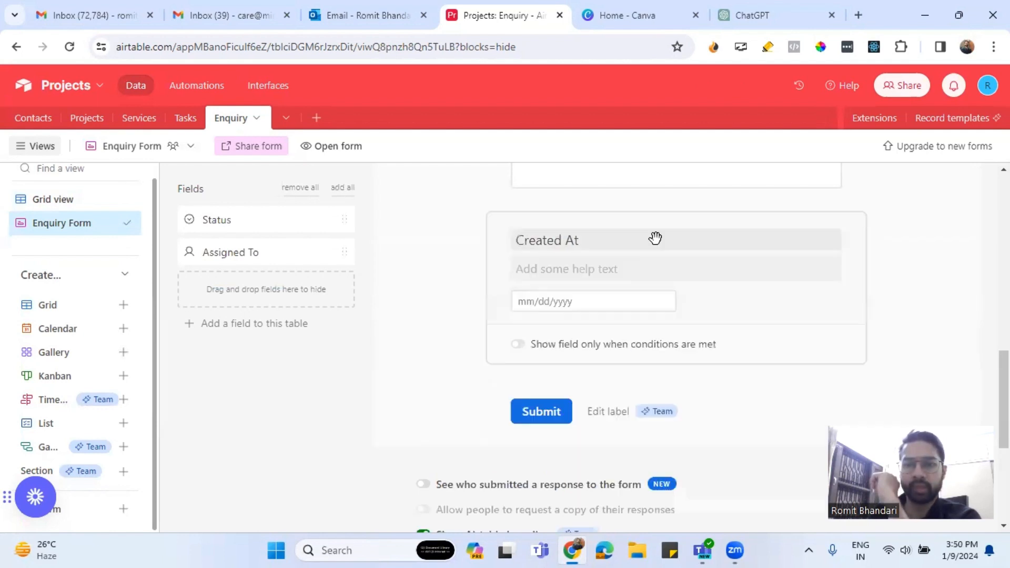
{"action": "left_click", "coordinate": [847, 236]}
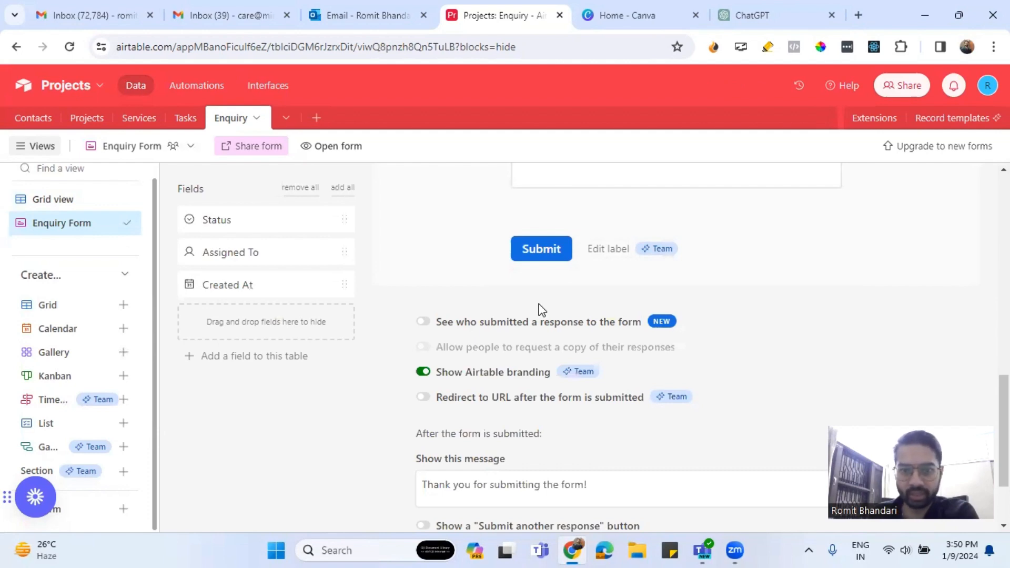
{"action": "scroll", "coordinate": [539, 311], "scroll_direction": "up", "scroll_amount": 10}
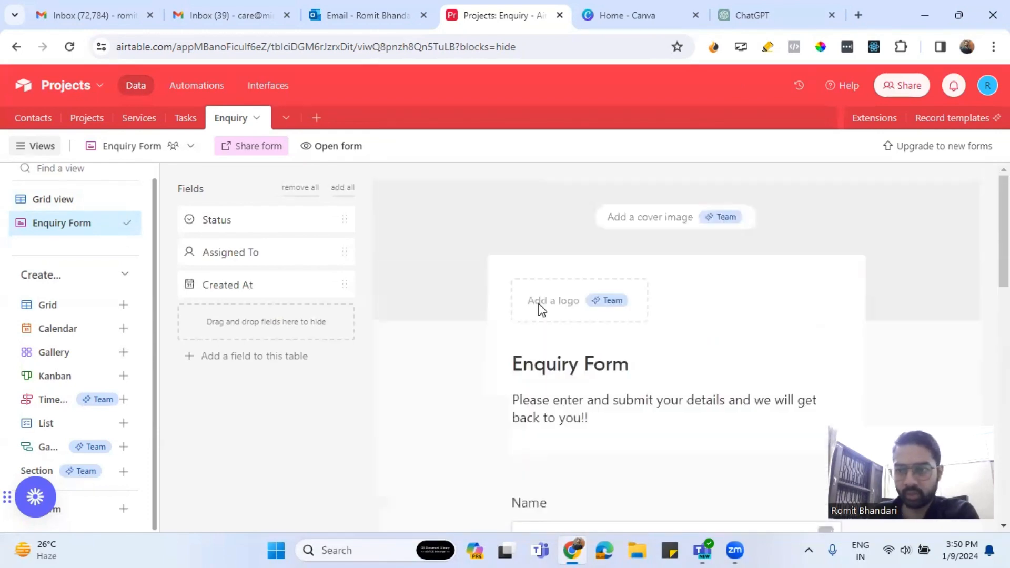
{"action": "scroll", "coordinate": [539, 310], "scroll_direction": "down", "scroll_amount": 6}
{"action": "scroll", "coordinate": [539, 310], "scroll_direction": "down", "scroll_amount": 6}
{"action": "scroll", "coordinate": [473, 309], "scroll_direction": "up", "scroll_amount": 4}
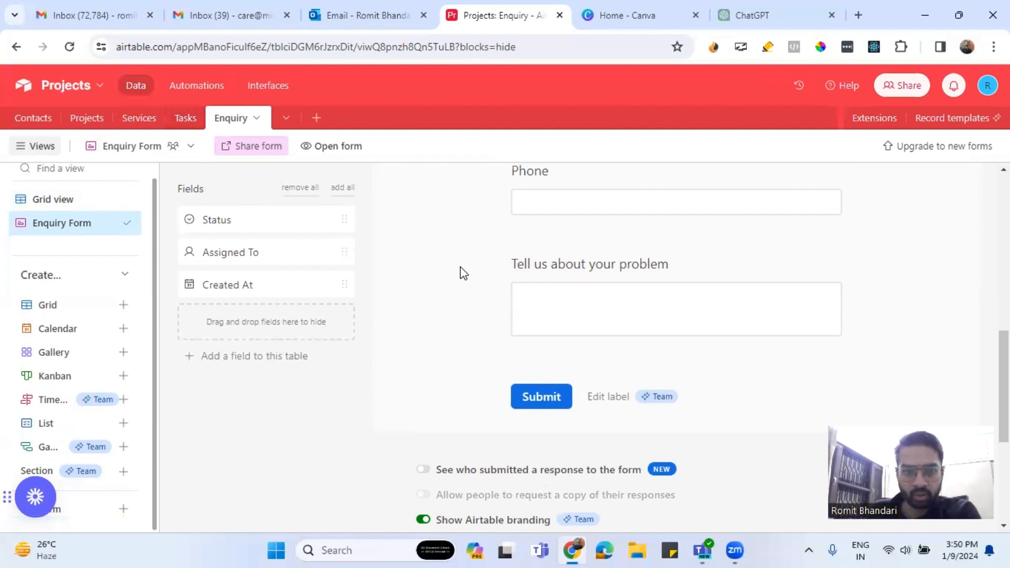
{"action": "scroll", "coordinate": [662, 336], "scroll_direction": "up", "scroll_amount": 10}
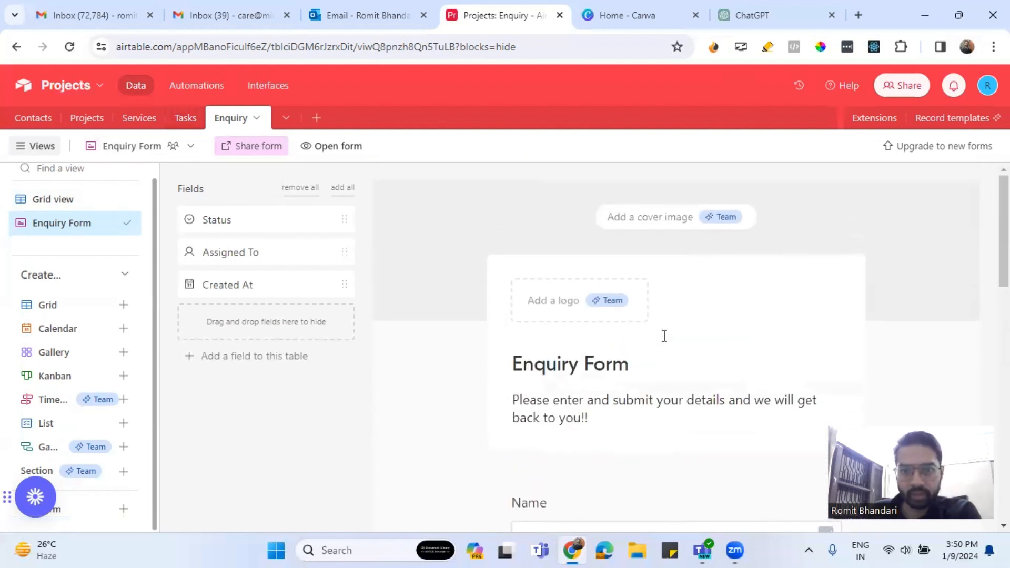
{"action": "scroll", "coordinate": [663, 336], "scroll_direction": "down", "scroll_amount": 15}
{"action": "scroll", "coordinate": [662, 336], "scroll_direction": "up", "scroll_amount": 4}
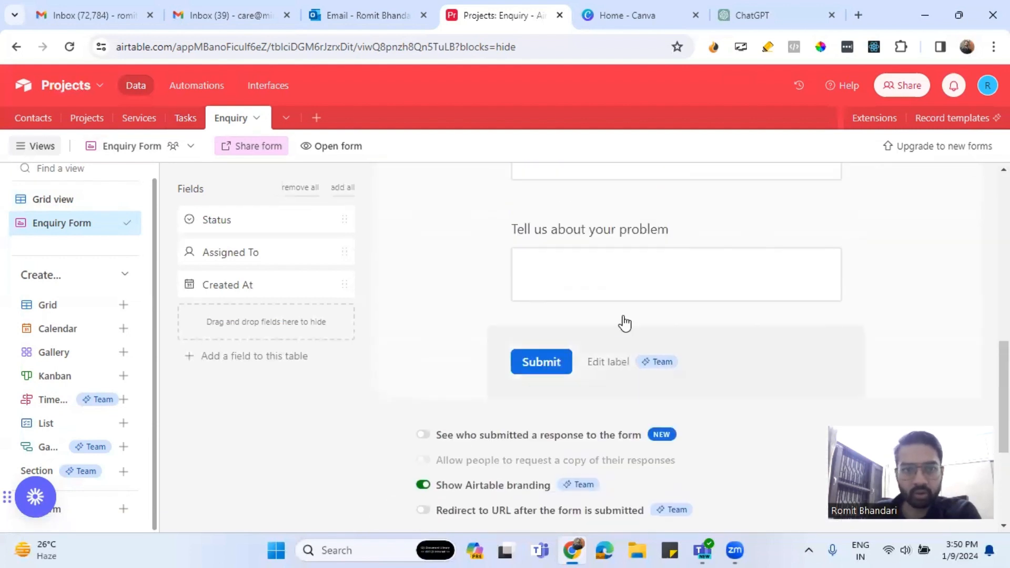
Copy the form's share link and load it in a new browser tab.
{"action": "left_click", "coordinate": [258, 150]}
{"action": "left_click", "coordinate": [493, 206]}
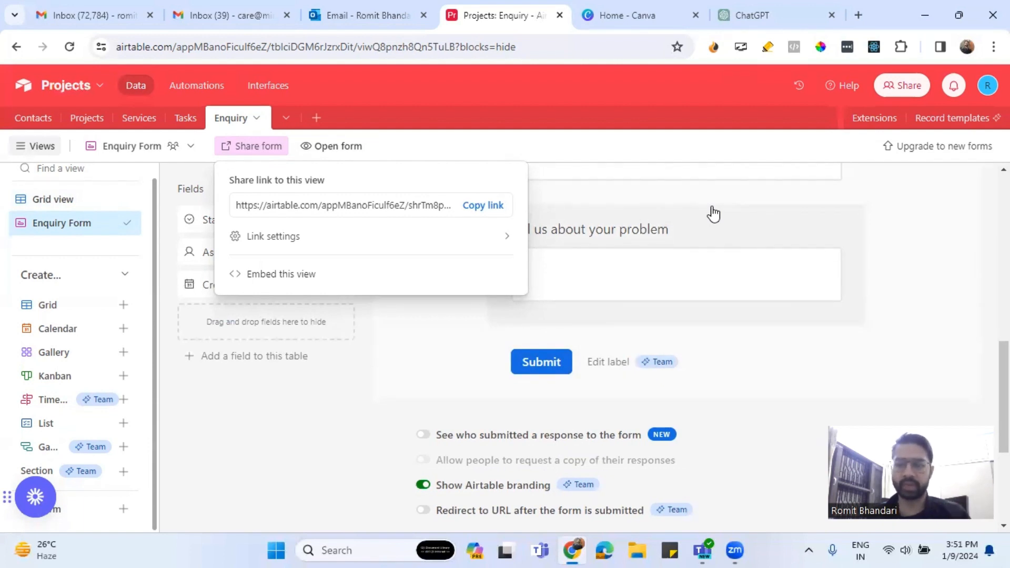
{"action": "left_click", "coordinate": [858, 15]}
{"action": "key", "text": "ctrl+v"}
{"action": "key", "text": "Return"}
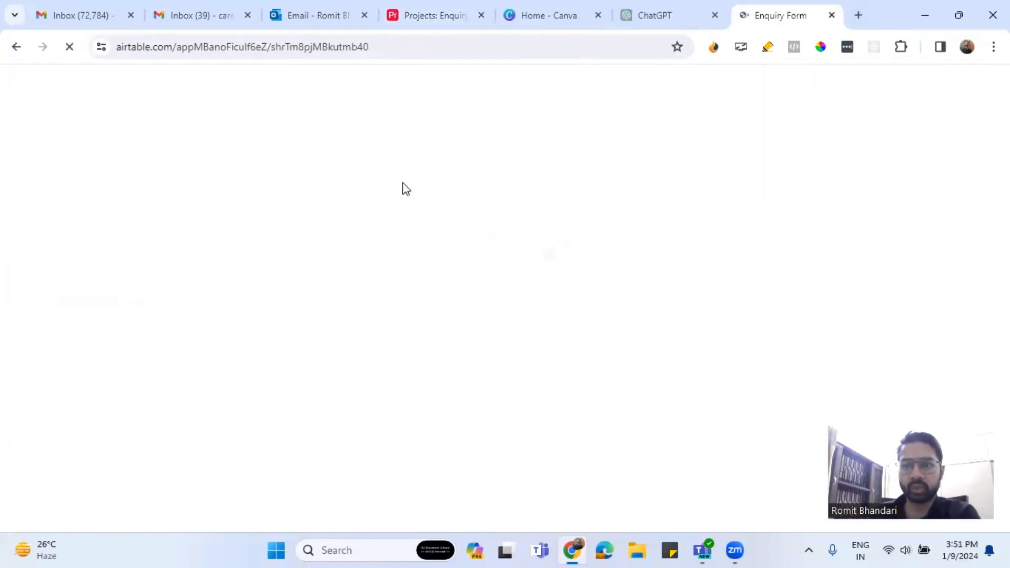
Autofill the contact details, describe the problem, submit the test enquiry and return to the base.
{"action": "left_click", "coordinate": [393, 252]}
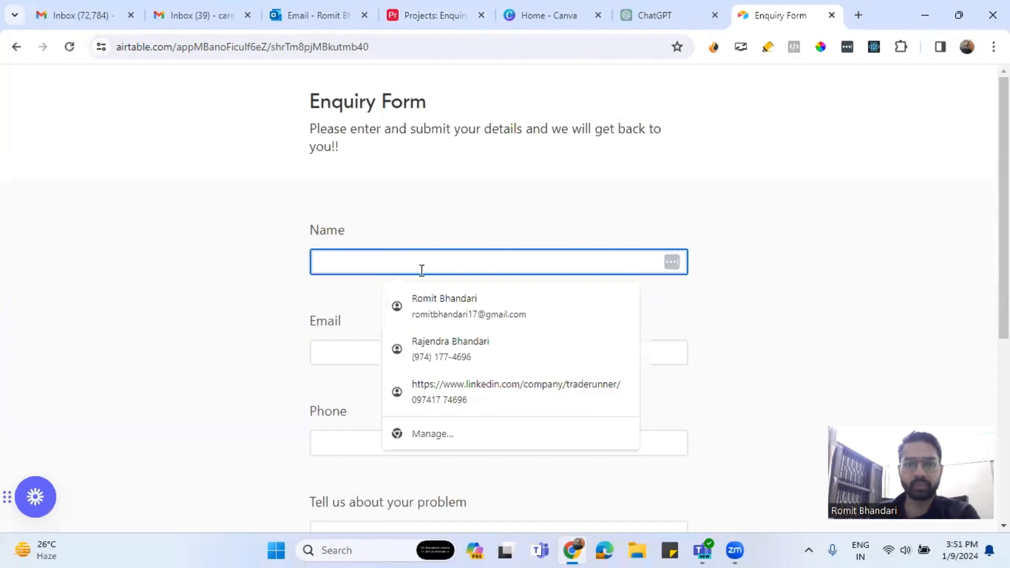
{"action": "left_click", "coordinate": [403, 310]}
{"action": "scroll", "coordinate": [441, 341], "scroll_direction": "down", "scroll_amount": 1}
{"action": "scroll", "coordinate": [442, 340], "scroll_direction": "down", "scroll_amount": 2}
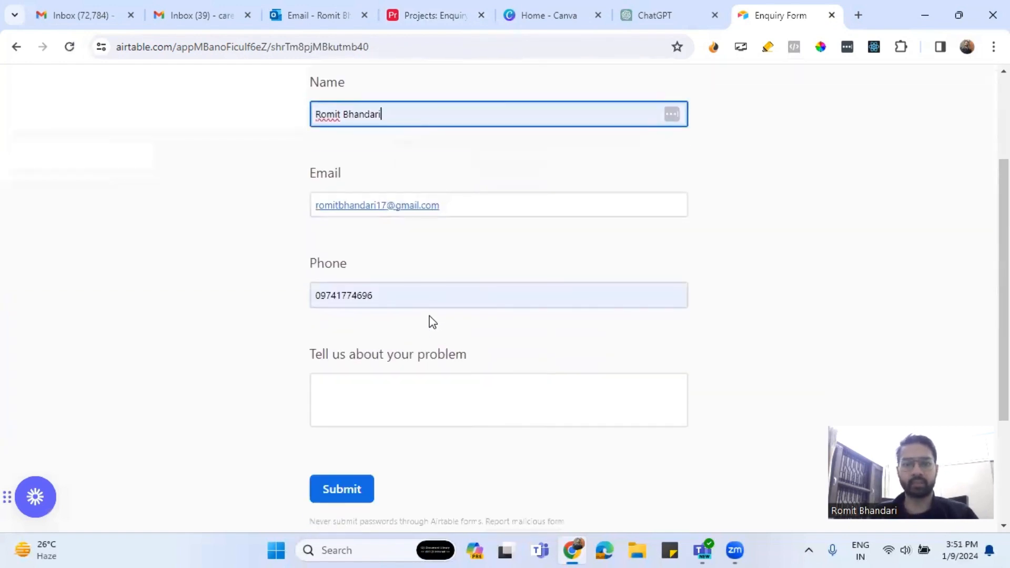
{"action": "left_click", "coordinate": [319, 290]}
{"action": "scroll", "coordinate": [395, 284], "scroll_direction": "down", "scroll_amount": 2}
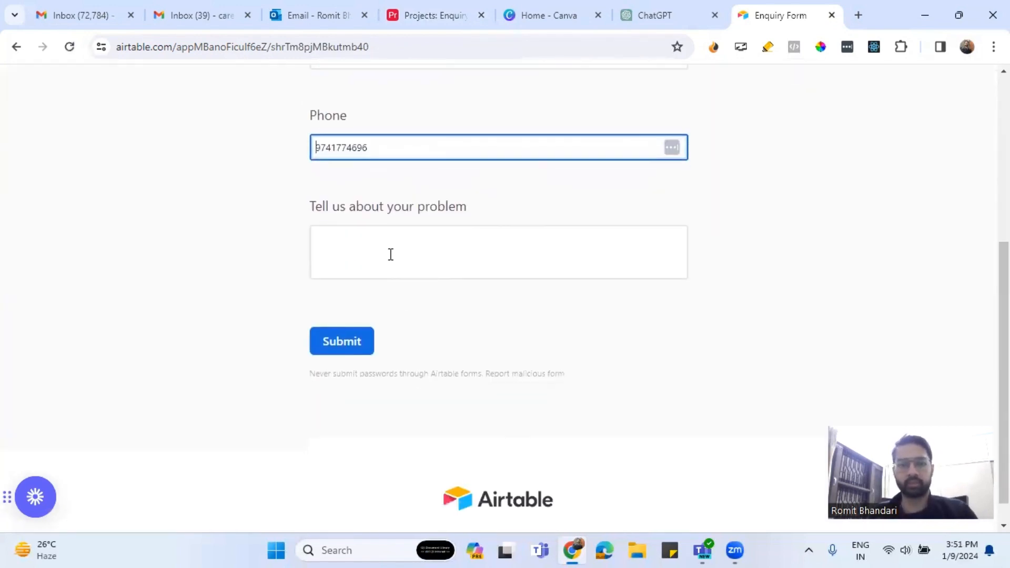
{"action": "left_click", "coordinate": [388, 235]}
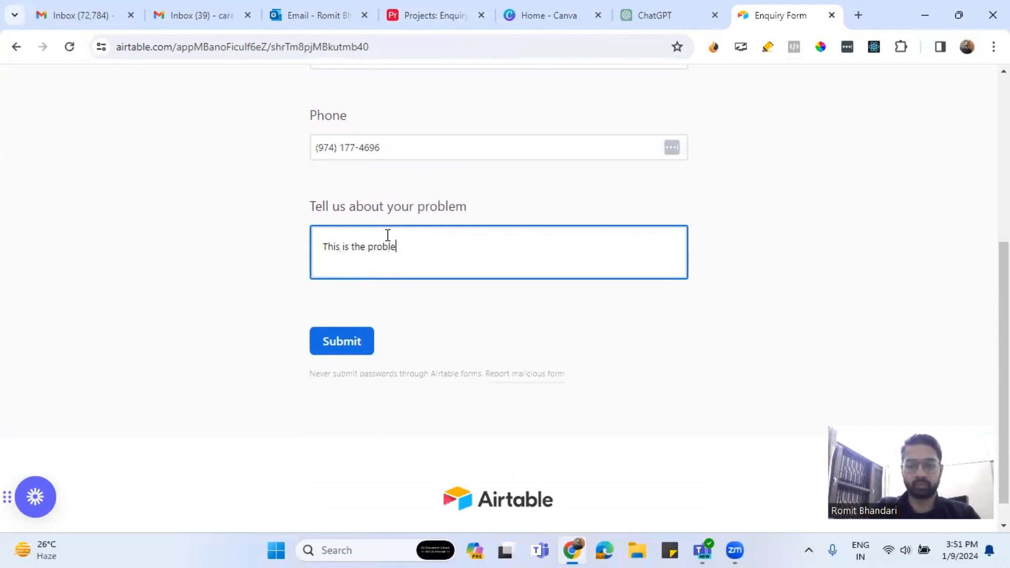
{"action": "left_click", "coordinate": [369, 339]}
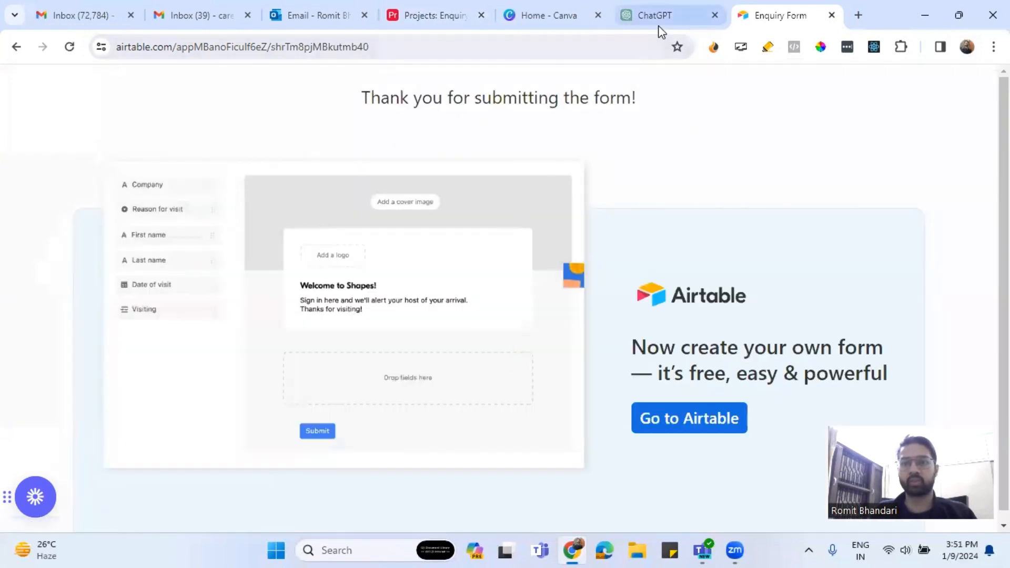
{"action": "left_click", "coordinate": [429, 18]}
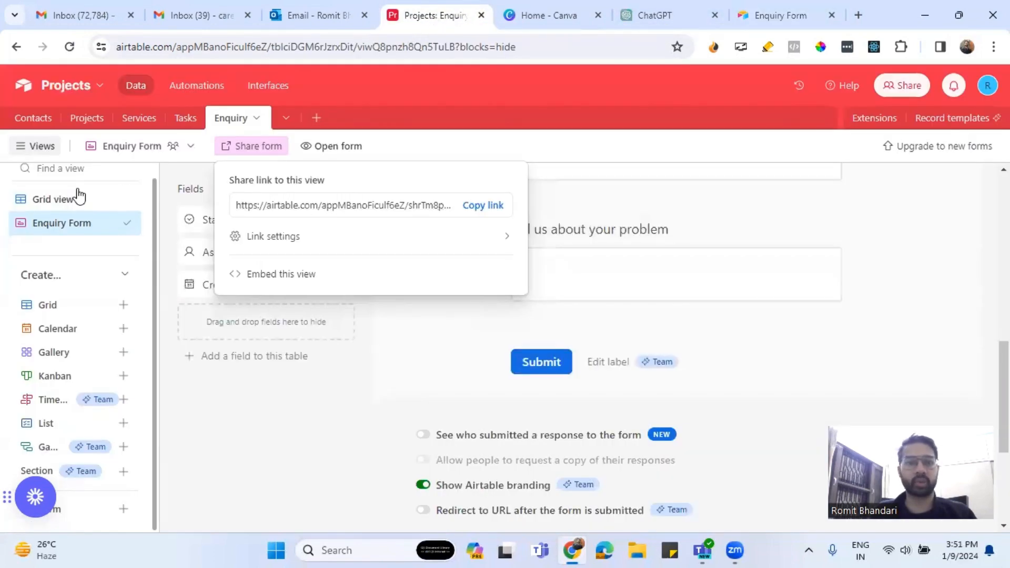
Go back to the Enquiry grid and inspect row 4's empty Created At cell.
{"action": "left_click", "coordinate": [64, 202]}
{"action": "left_click", "coordinate": [63, 202]}
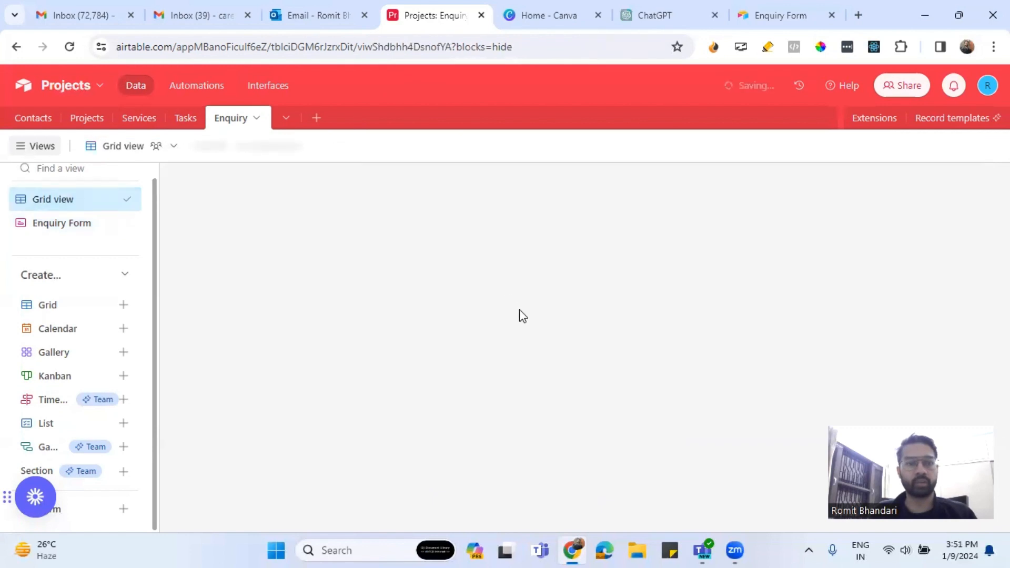
{"action": "scroll", "coordinate": [822, 532], "scroll_direction": "right", "scroll_amount": 7}
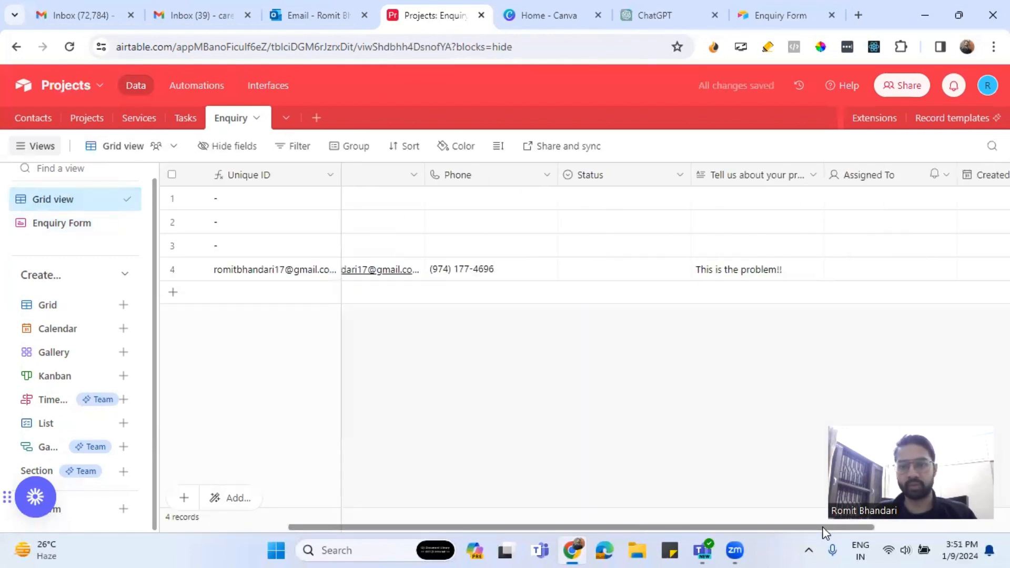
{"action": "left_click", "coordinate": [801, 271]}
Change Created At to a Created time field without time and confirm the change.
{"action": "left_click", "coordinate": [884, 178]}
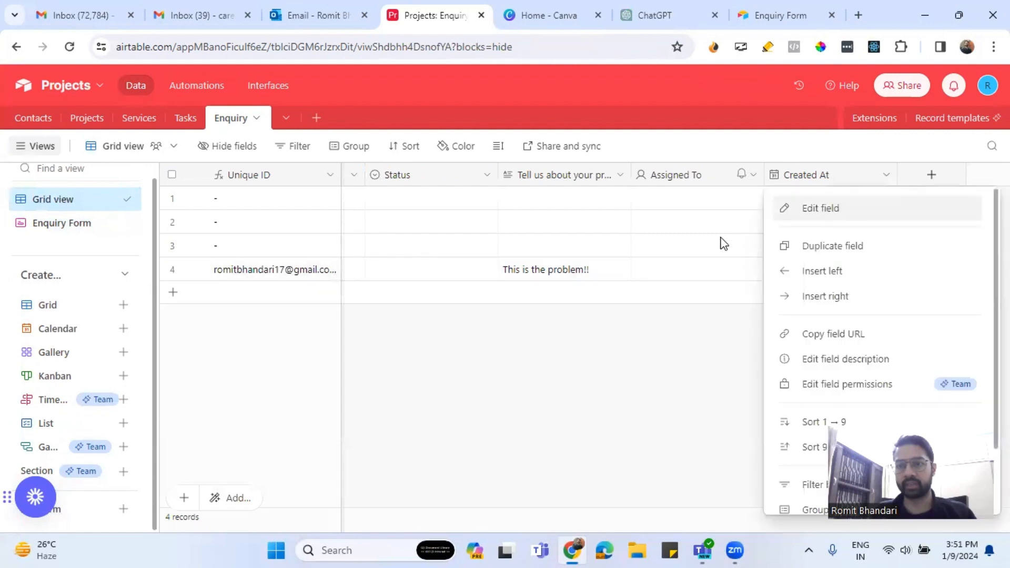
{"action": "left_click", "coordinate": [825, 208]}
{"action": "left_click", "coordinate": [436, 251]}
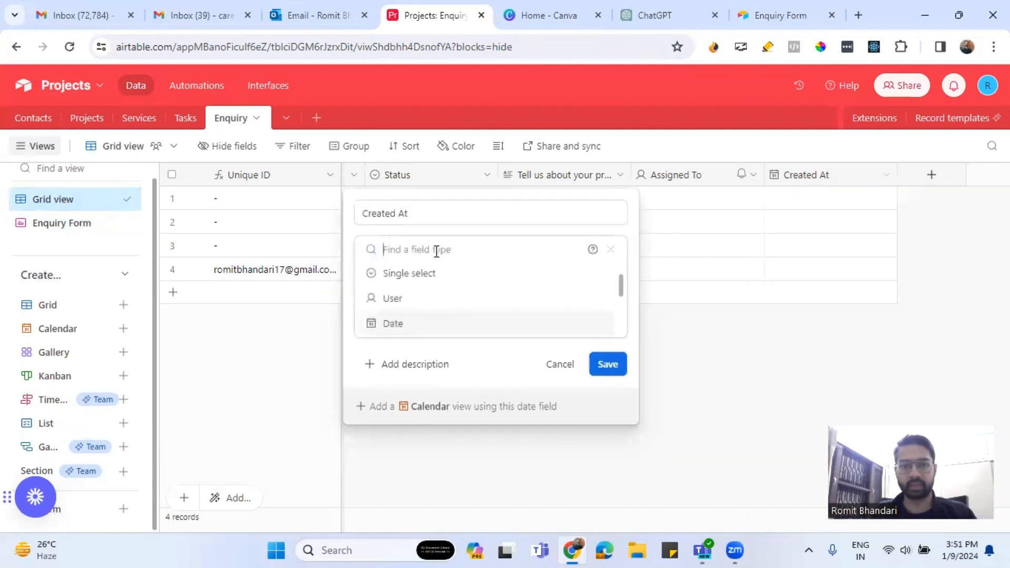
{"action": "type", "text": "Cre"}
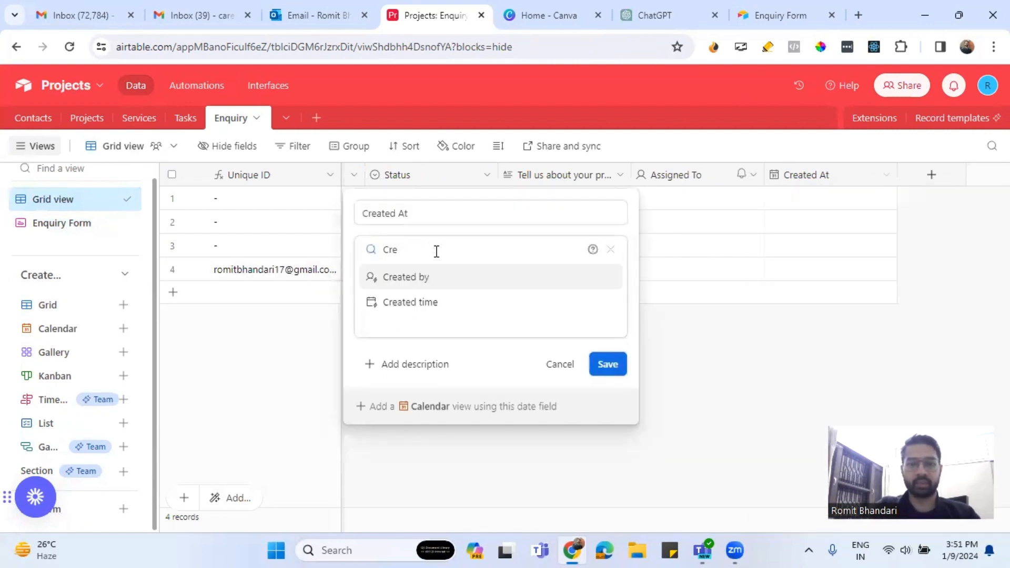
{"action": "left_click", "coordinate": [411, 310]}
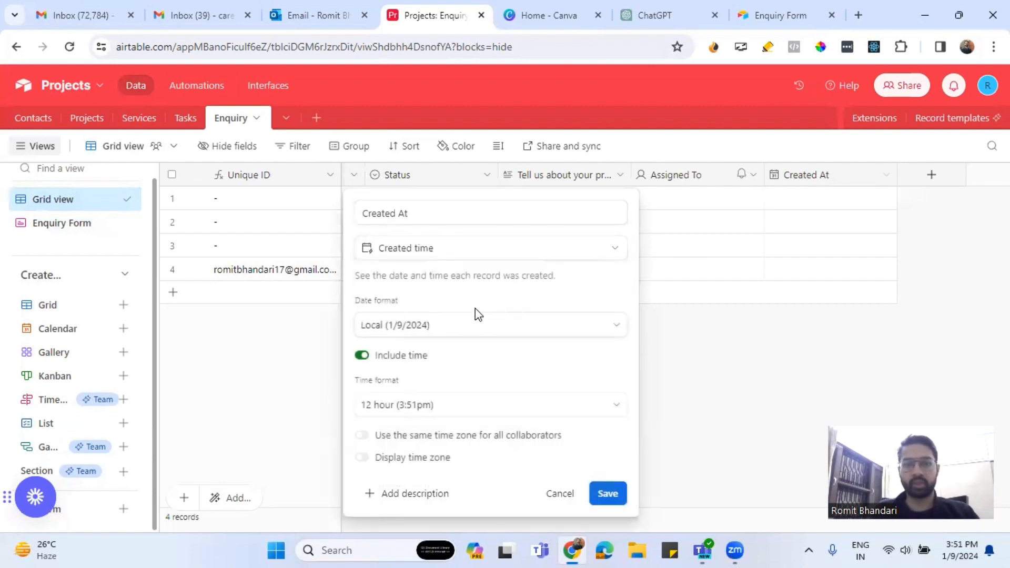
{"action": "left_click", "coordinate": [416, 357]}
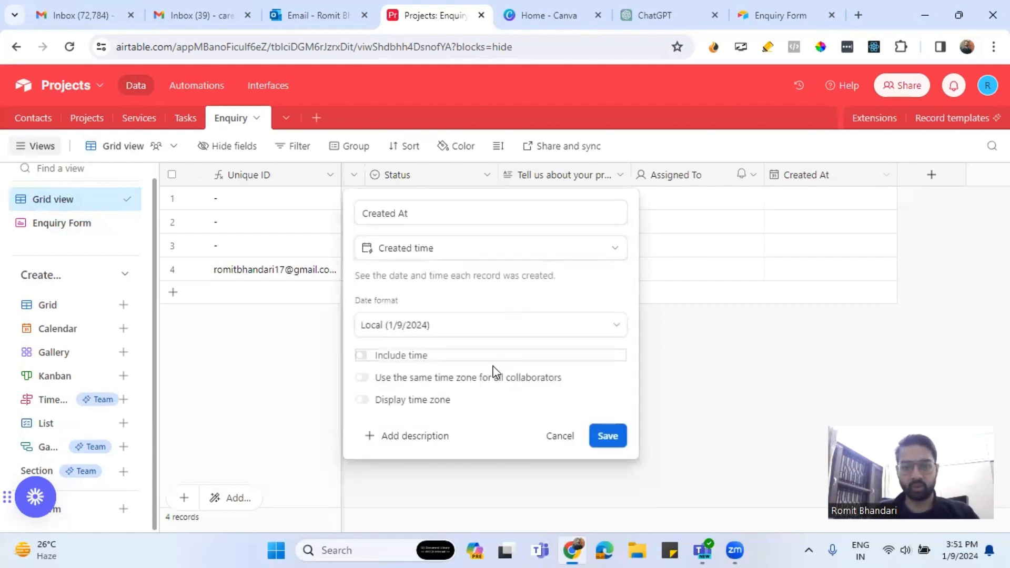
{"action": "left_click", "coordinate": [607, 436]}
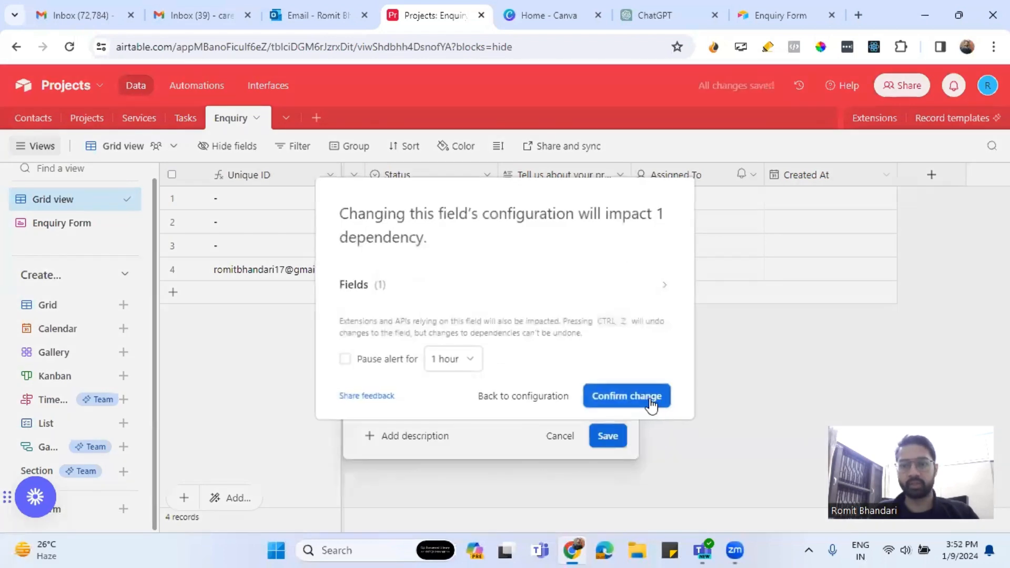
{"action": "left_click", "coordinate": [651, 404]}
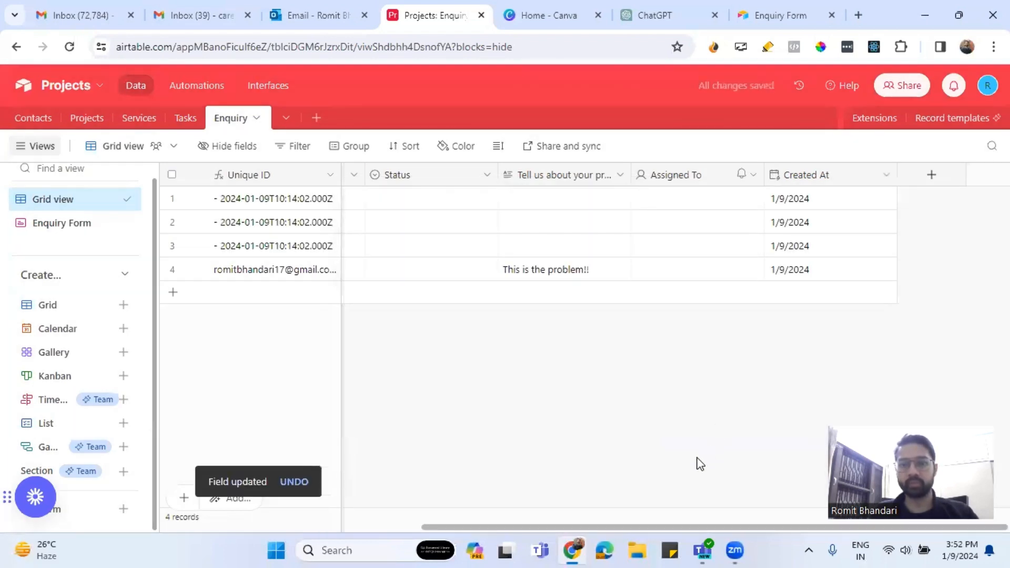
{"action": "left_click_drag", "start_coordinate": [583, 527], "coordinate": [782, 538]}
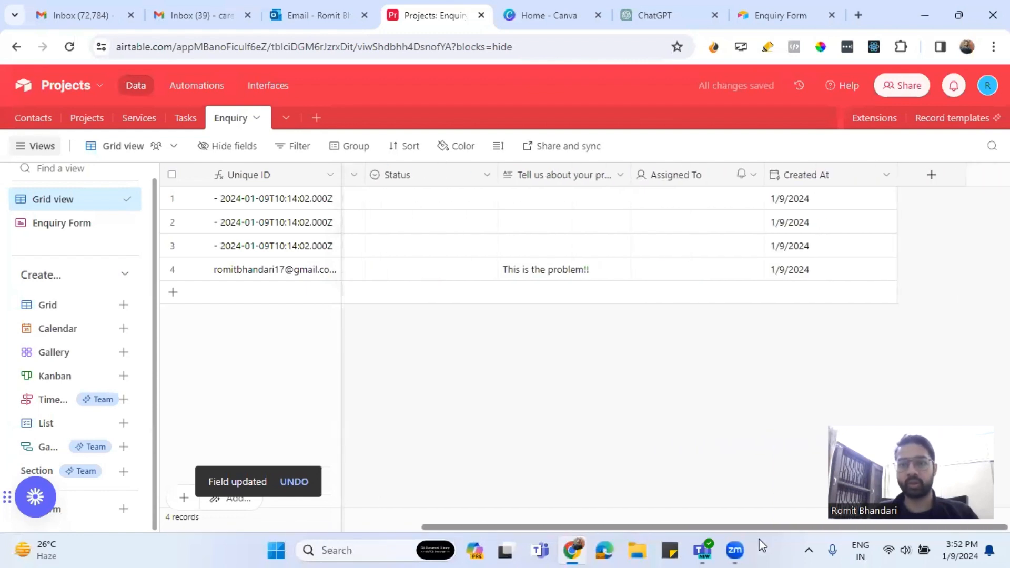
Widen the Unique ID column so the full email-and-timestamp values show.
{"action": "left_click_drag", "start_coordinate": [707, 539], "coordinate": [293, 547]}
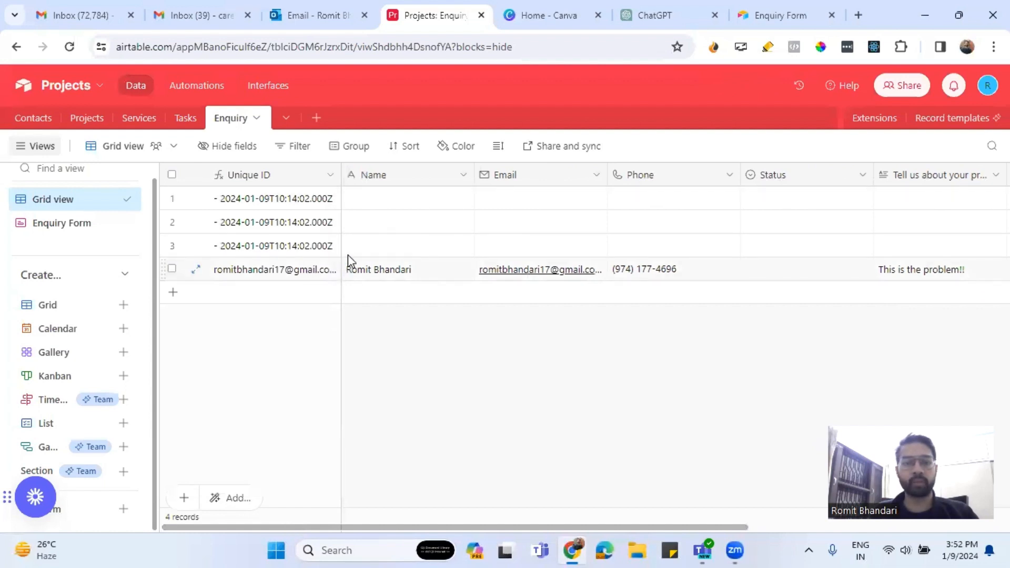
{"action": "left_click_drag", "start_coordinate": [341, 175], "coordinate": [478, 203]}
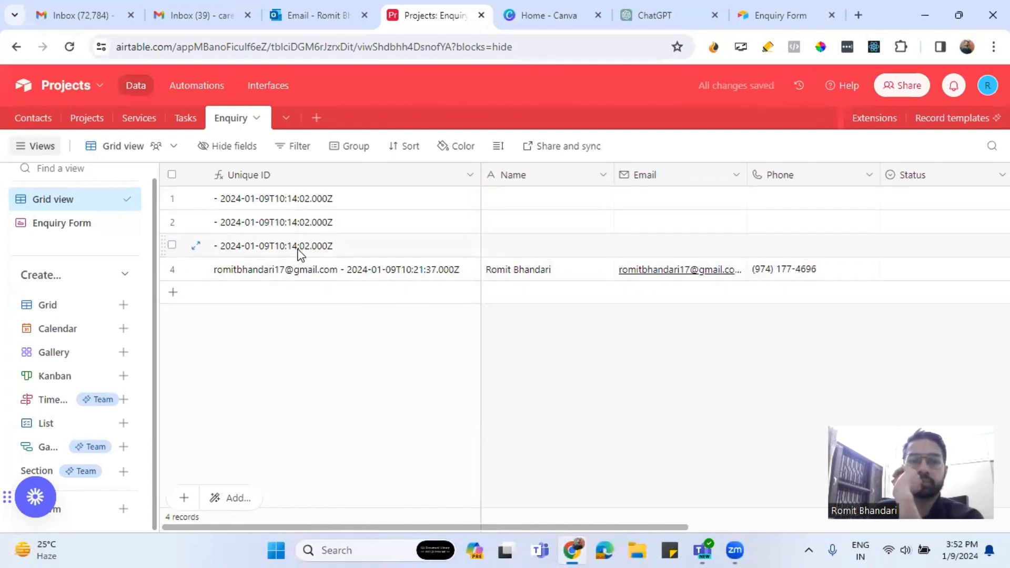
{"action": "left_click_drag", "start_coordinate": [639, 526], "coordinate": [735, 524]}
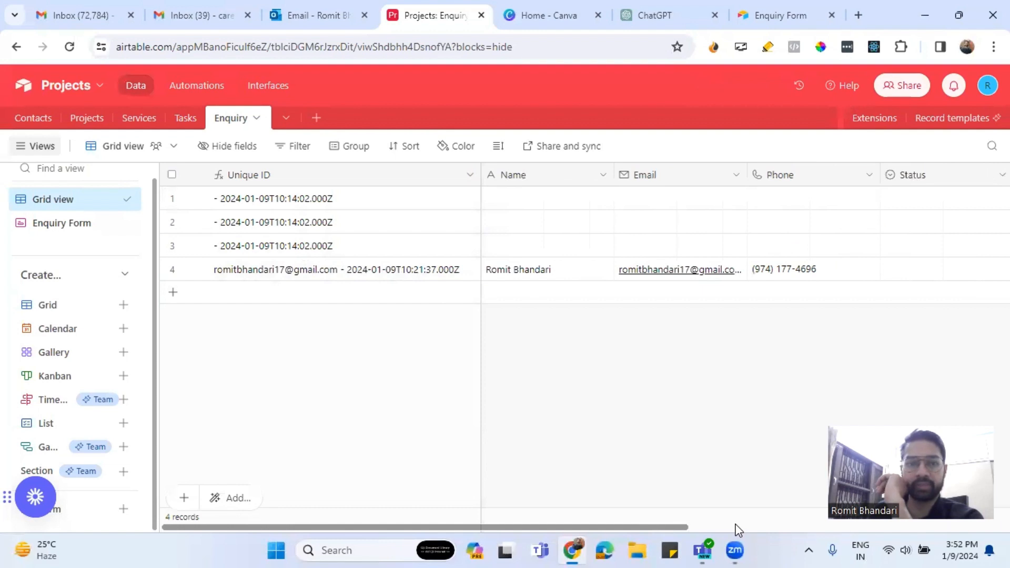
Wrap {Created At} in DATETIME_FORMAT in the Unique ID formula, then start a 'Datetime' search in a new tab.
{"action": "right_click", "coordinate": [387, 271]}
{"action": "right_click", "coordinate": [458, 175]}
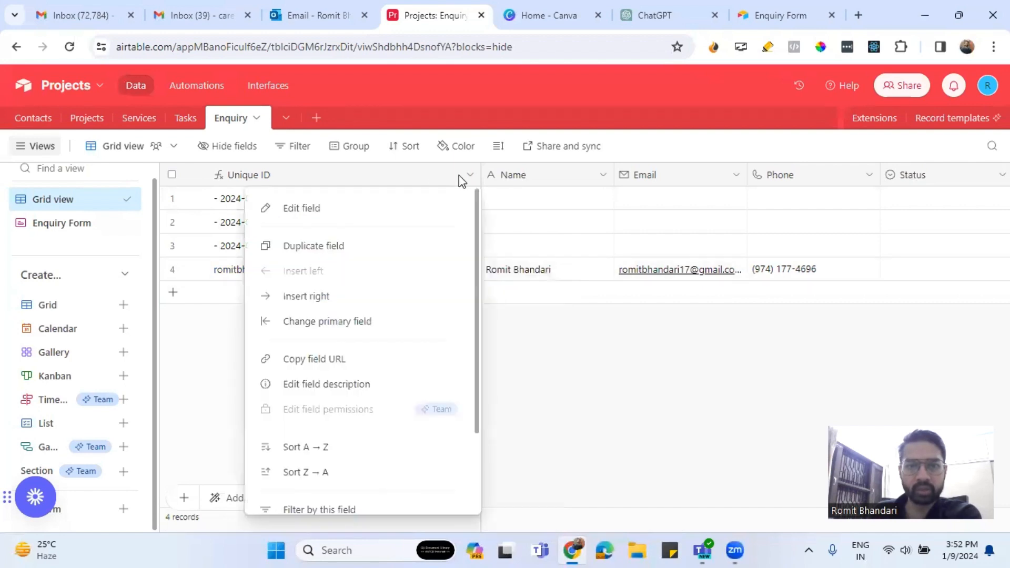
{"action": "left_click", "coordinate": [343, 211]}
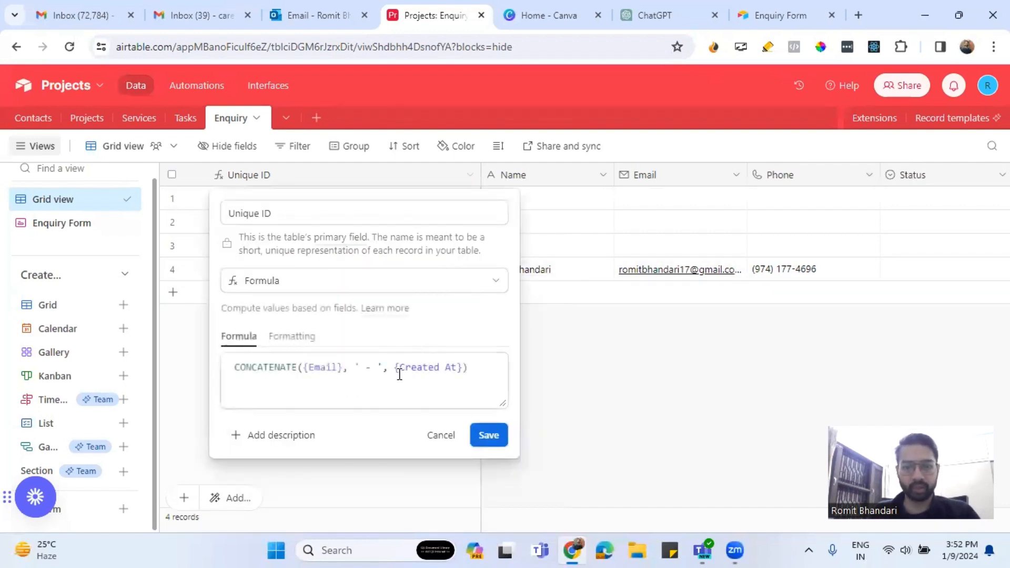
{"action": "left_click", "coordinate": [399, 372]}
{"action": "left_click", "coordinate": [457, 380]}
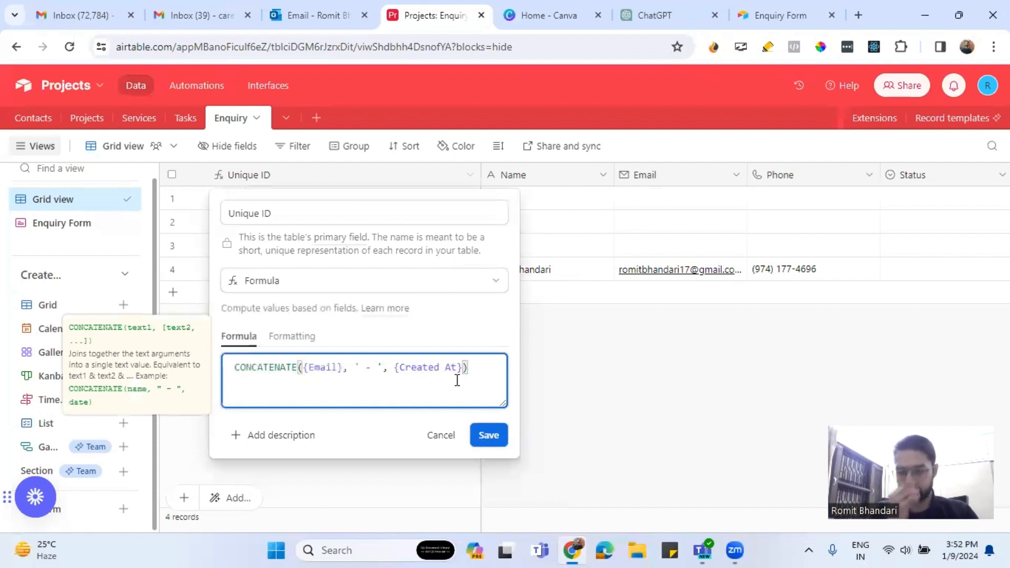
{"action": "type", "text": "Date"}
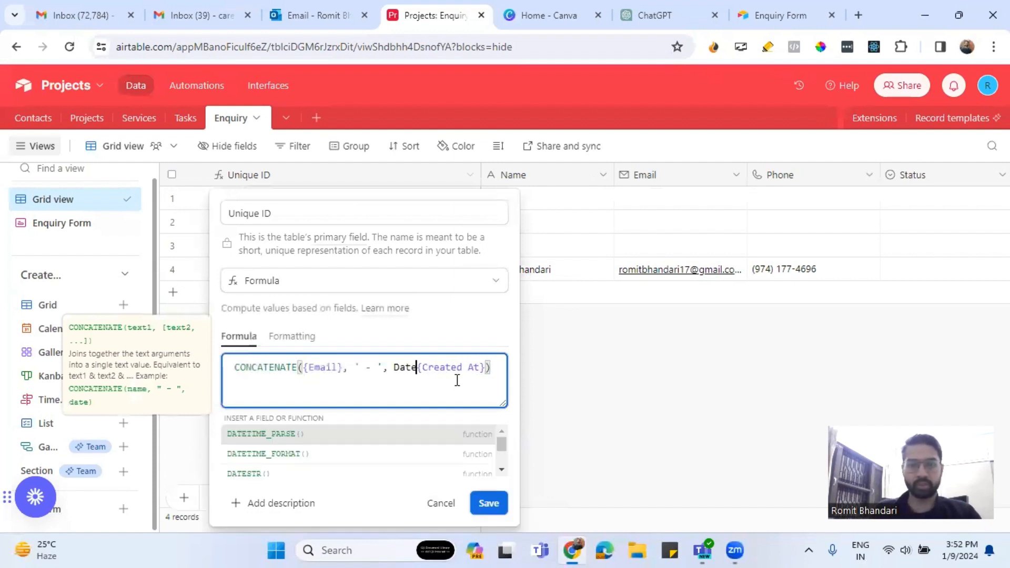
{"action": "left_click", "coordinate": [318, 453]}
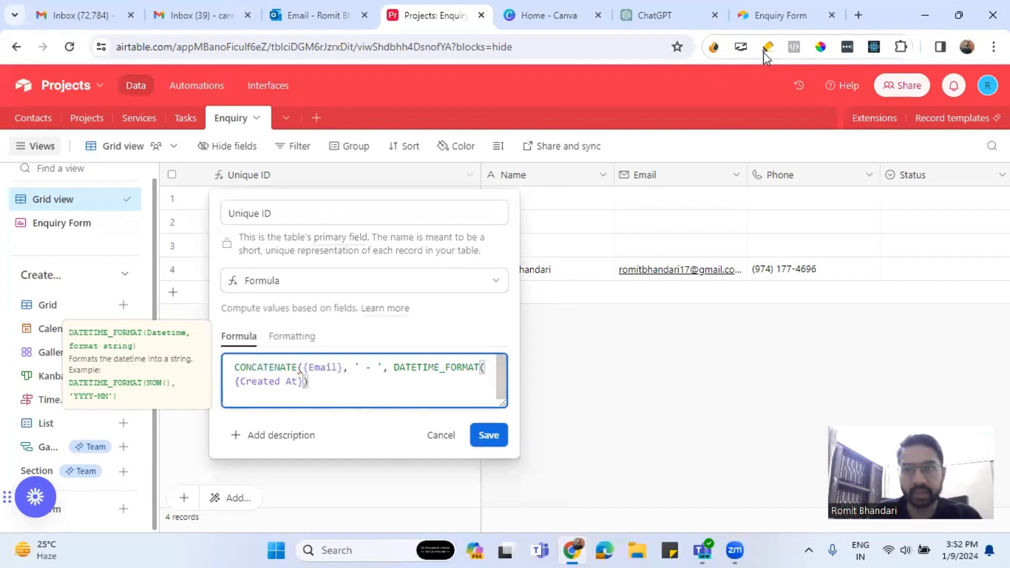
{"action": "left_click", "coordinate": [860, 16]}
{"action": "type", "text": "Datetime"}
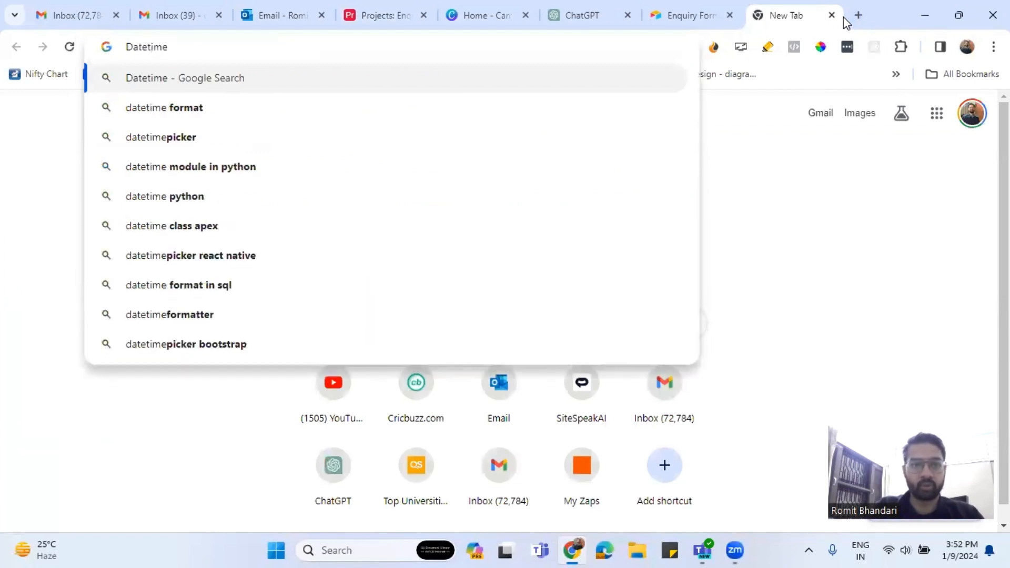
Search 'datetime format in airtable' and open the first Airtable docs result in a new tab.
{"action": "key", "text": "Down"}
{"action": "type", "text": "i"}
{"action": "type", "text": "n airtable"}
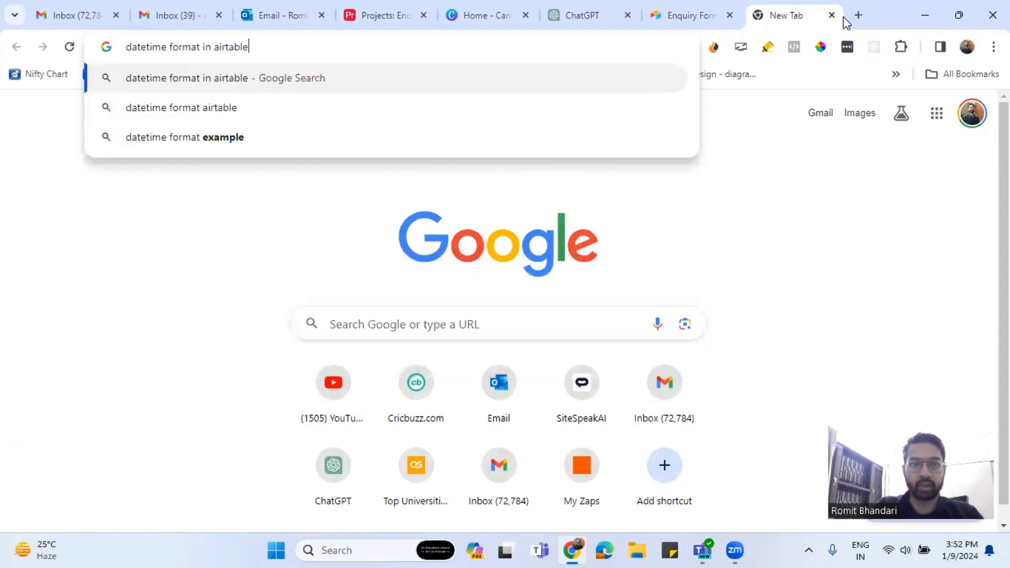
{"action": "key", "text": "Return"}
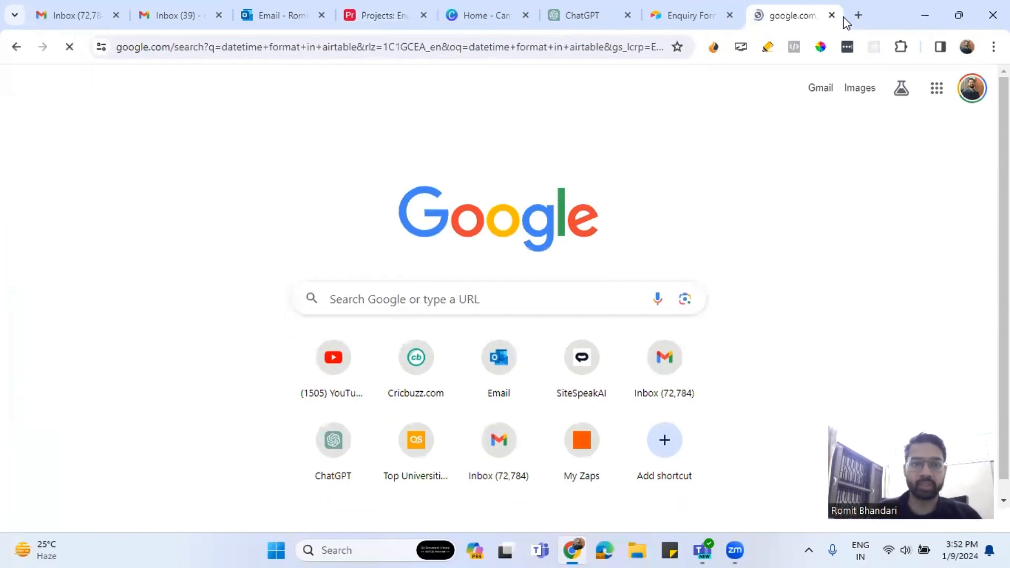
{"action": "right_click", "coordinate": [433, 263]}
{"action": "left_click", "coordinate": [438, 270]}
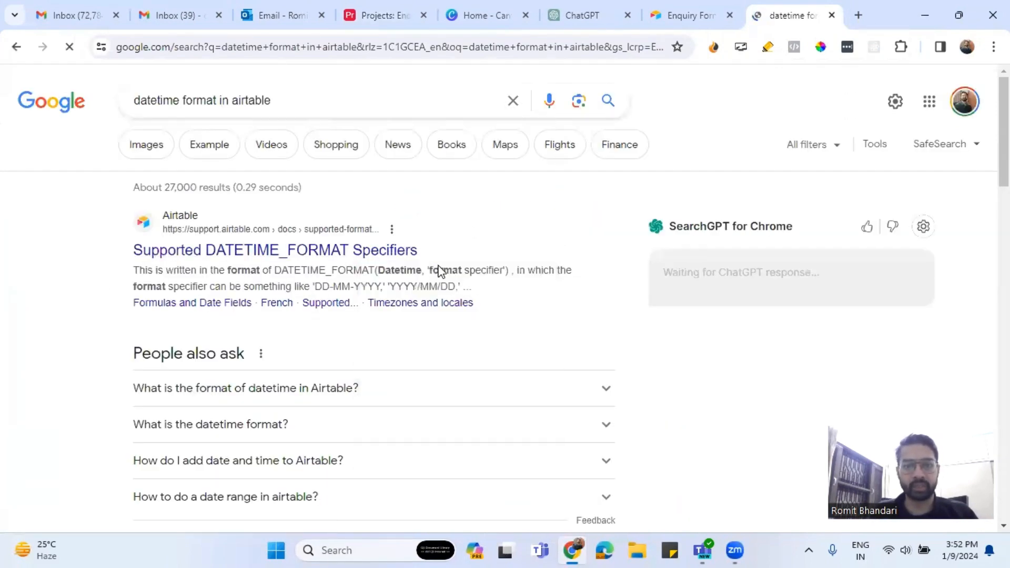
{"action": "left_click", "coordinate": [790, 13]}
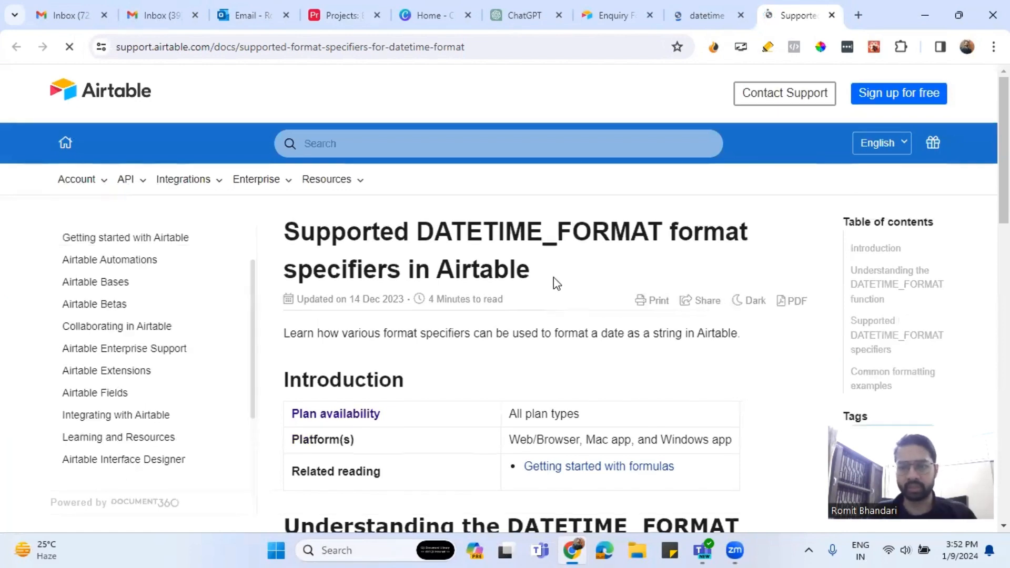
Browse the article and expand the ISO 8601 example and the Supported format specifiers list.
{"action": "scroll", "coordinate": [557, 284], "scroll_direction": "down", "scroll_amount": 5}
{"action": "scroll", "coordinate": [553, 278], "scroll_direction": "down", "scroll_amount": 3}
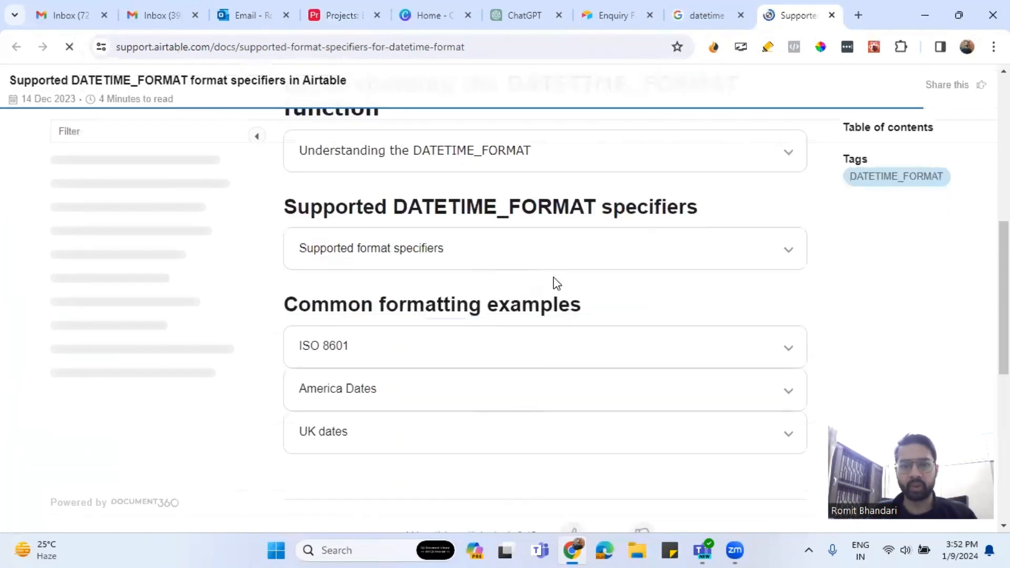
{"action": "scroll", "coordinate": [554, 278], "scroll_direction": "up", "scroll_amount": 7}
{"action": "scroll", "coordinate": [553, 276], "scroll_direction": "up", "scroll_amount": 2}
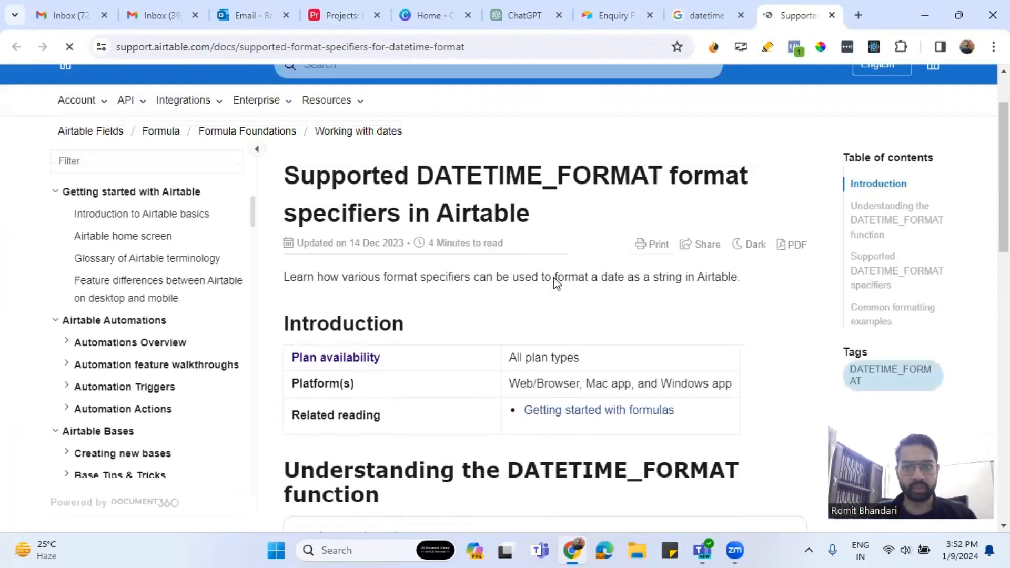
{"action": "scroll", "coordinate": [553, 277], "scroll_direction": "down", "scroll_amount": 3}
{"action": "scroll", "coordinate": [553, 279], "scroll_direction": "down", "scroll_amount": 11}
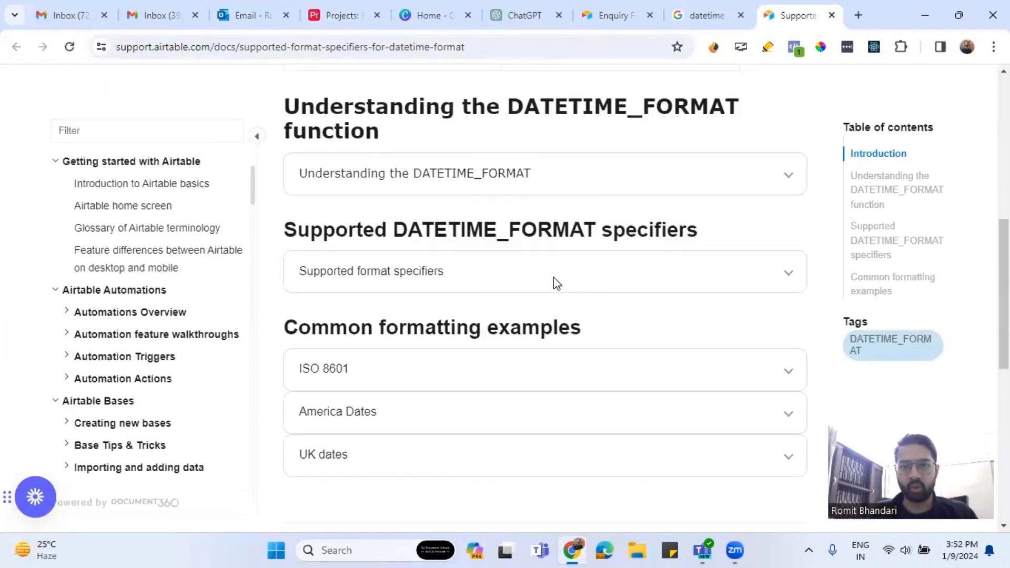
{"action": "scroll", "coordinate": [375, 286], "scroll_direction": "up", "scroll_amount": 3}
{"action": "scroll", "coordinate": [375, 286], "scroll_direction": "up", "scroll_amount": 8}
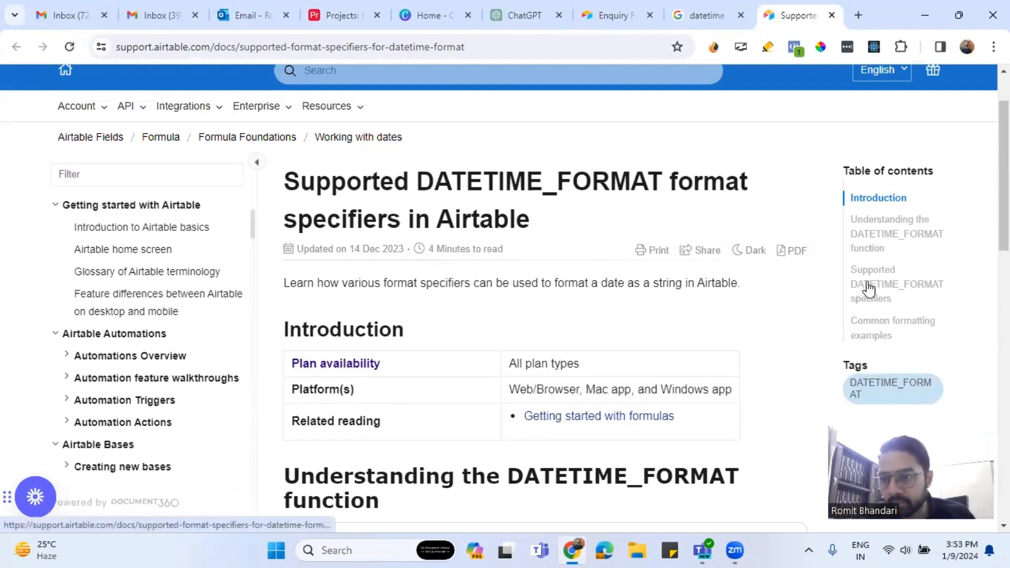
{"action": "scroll", "coordinate": [722, 337], "scroll_direction": "down", "scroll_amount": 3}
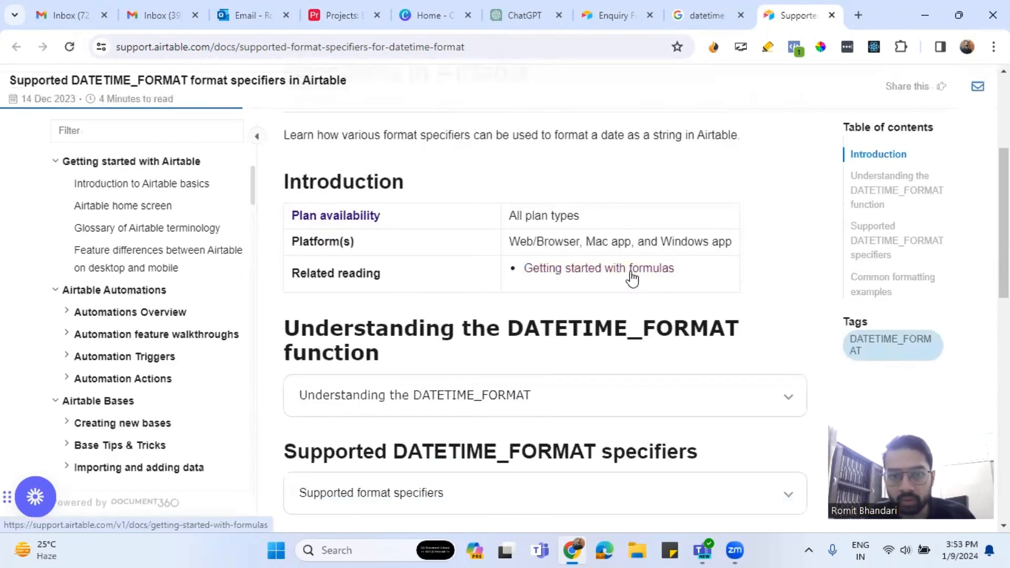
{"action": "scroll", "coordinate": [592, 363], "scroll_direction": "down", "scroll_amount": 4}
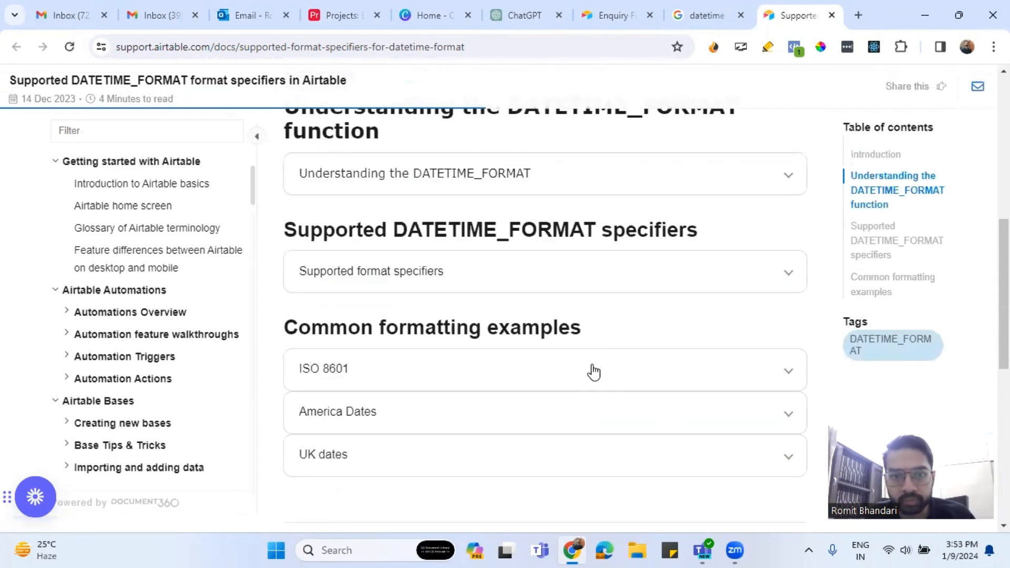
{"action": "scroll", "coordinate": [593, 366], "scroll_direction": "down", "scroll_amount": 3}
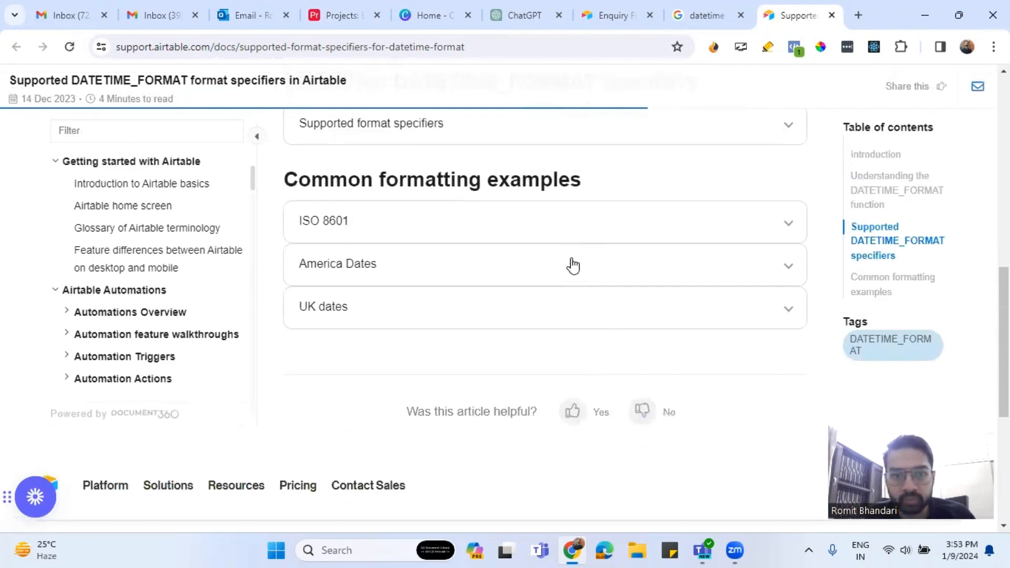
{"action": "left_click", "coordinate": [566, 232]}
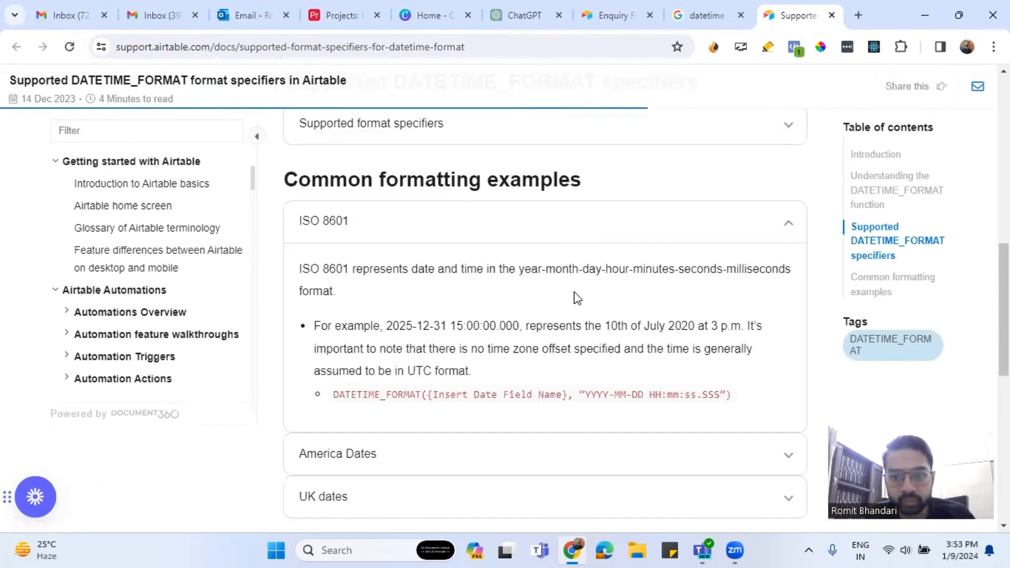
{"action": "scroll", "coordinate": [577, 298], "scroll_direction": "up", "scroll_amount": 3}
{"action": "left_click", "coordinate": [595, 283]}
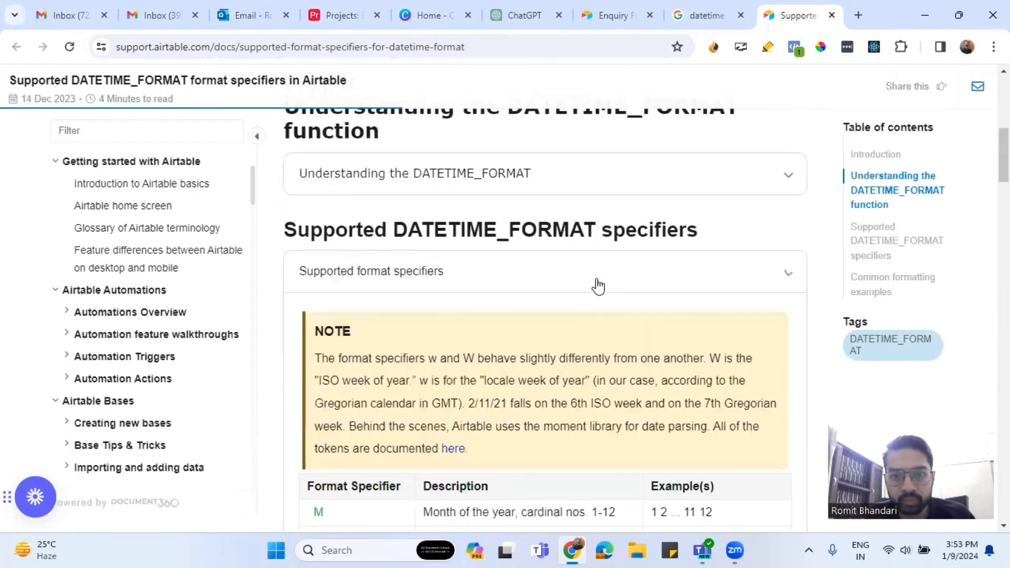
Find and highlight the M/D/YYYY and L specifiers, then return to the Airtable formula editor.
{"action": "scroll", "coordinate": [568, 339], "scroll_direction": "down", "scroll_amount": 6}
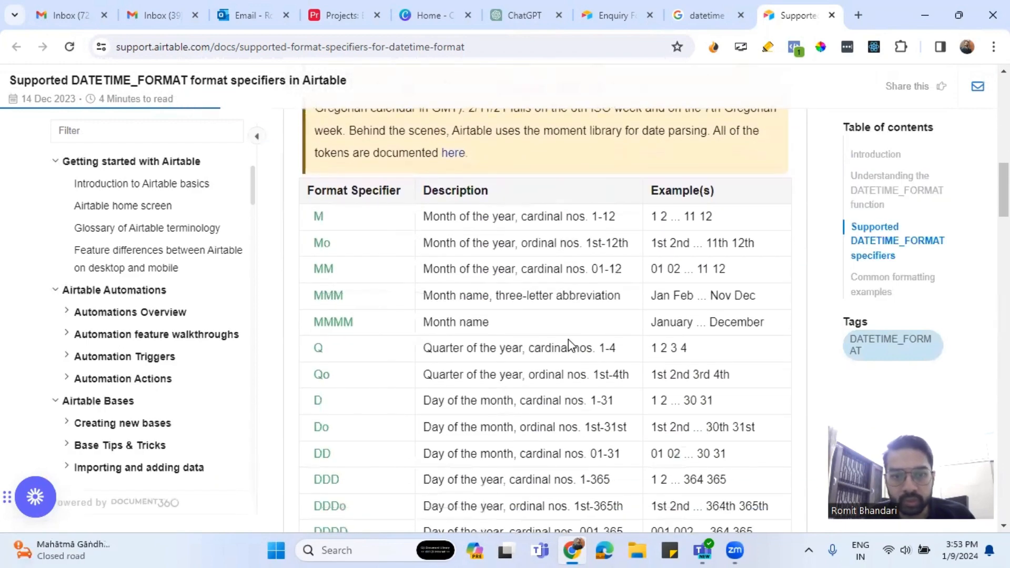
{"action": "scroll", "coordinate": [568, 339], "scroll_direction": "down", "scroll_amount": 3}
{"action": "scroll", "coordinate": [568, 340], "scroll_direction": "down", "scroll_amount": 4}
{"action": "scroll", "coordinate": [568, 340], "scroll_direction": "down", "scroll_amount": 8}
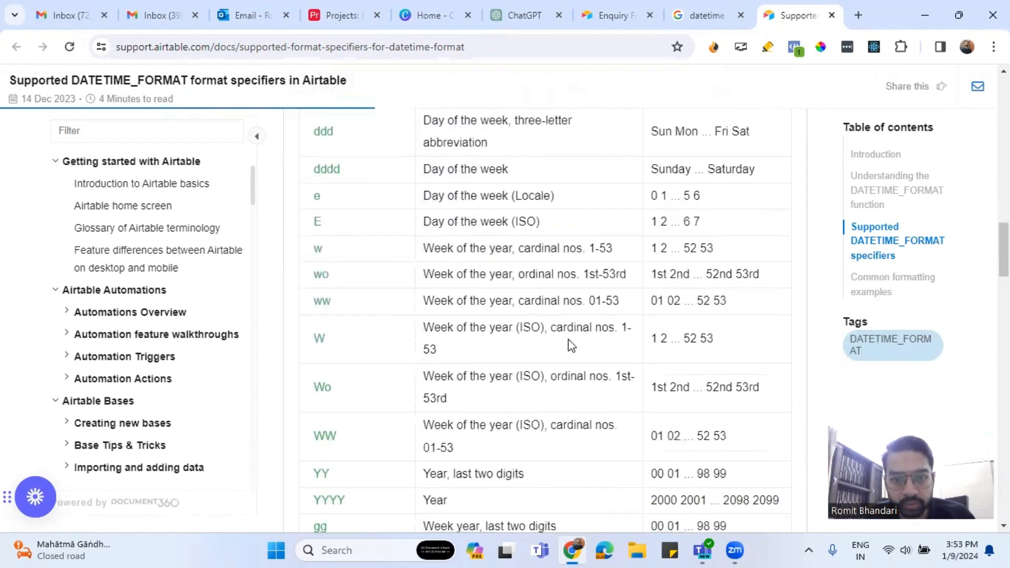
{"action": "scroll", "coordinate": [568, 339], "scroll_direction": "down", "scroll_amount": 10}
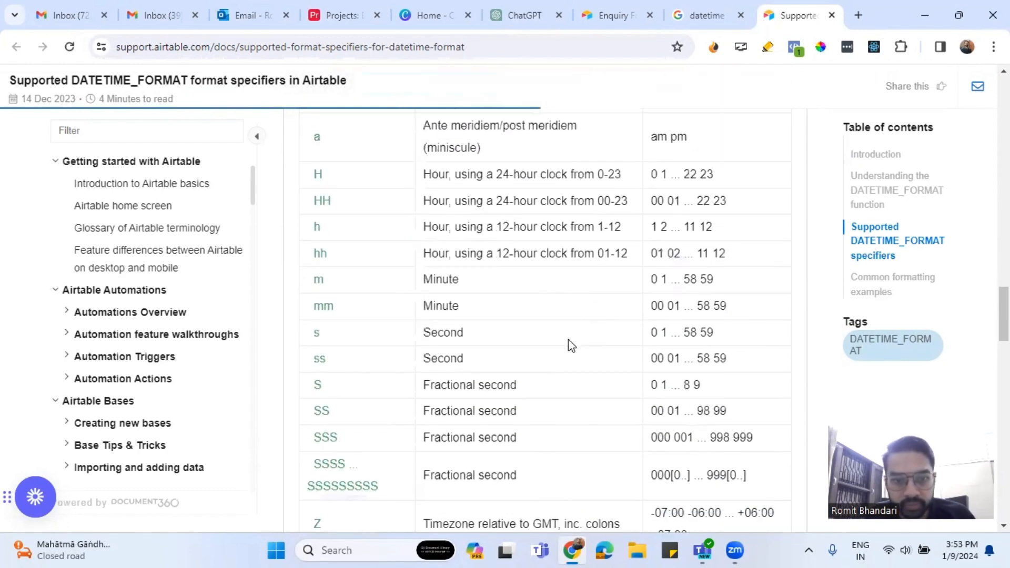
{"action": "scroll", "coordinate": [568, 339], "scroll_direction": "down", "scroll_amount": 5}
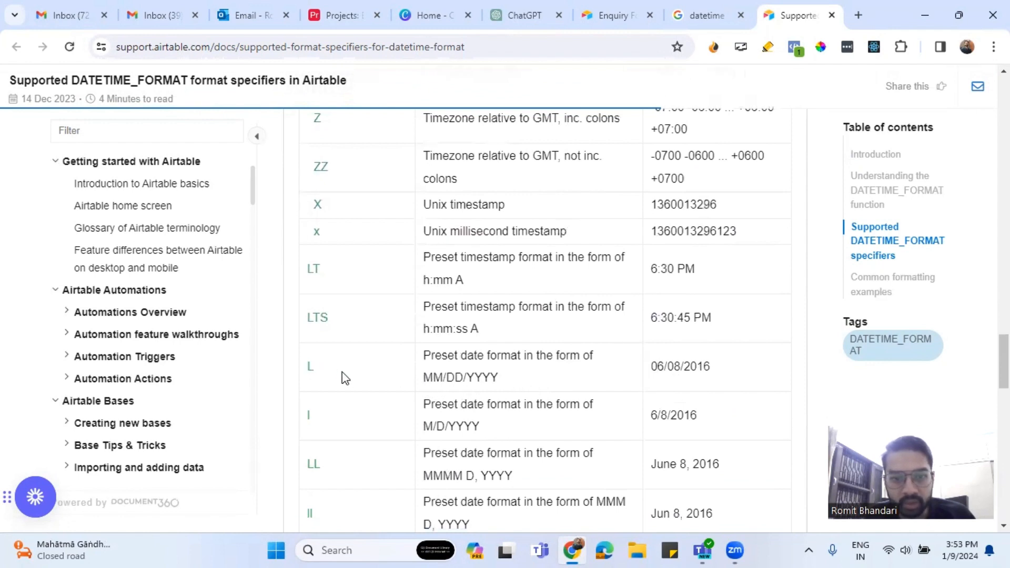
{"action": "scroll", "coordinate": [343, 376], "scroll_direction": "down", "scroll_amount": 1}
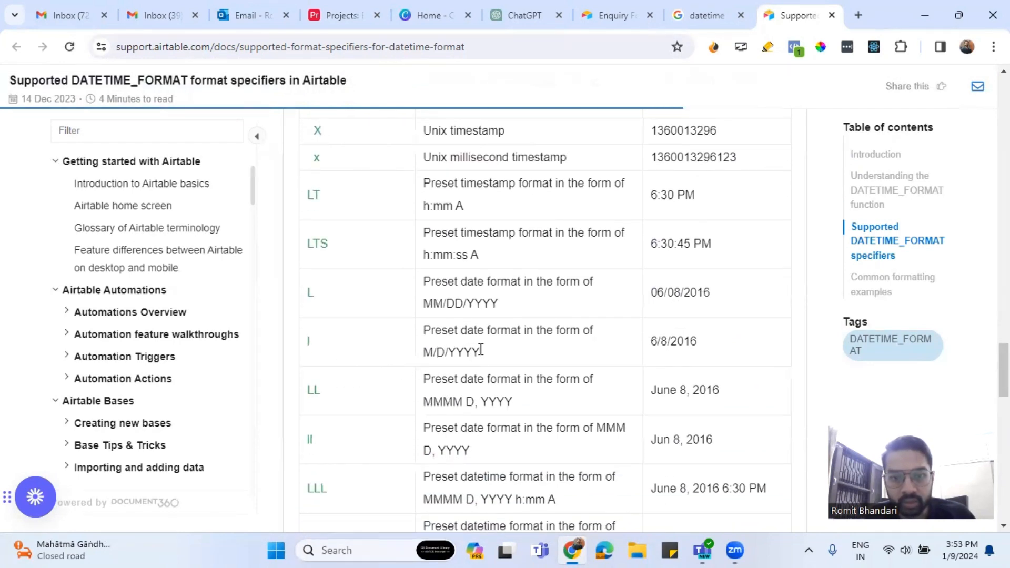
{"action": "left_click_drag", "start_coordinate": [480, 360], "coordinate": [425, 353]}
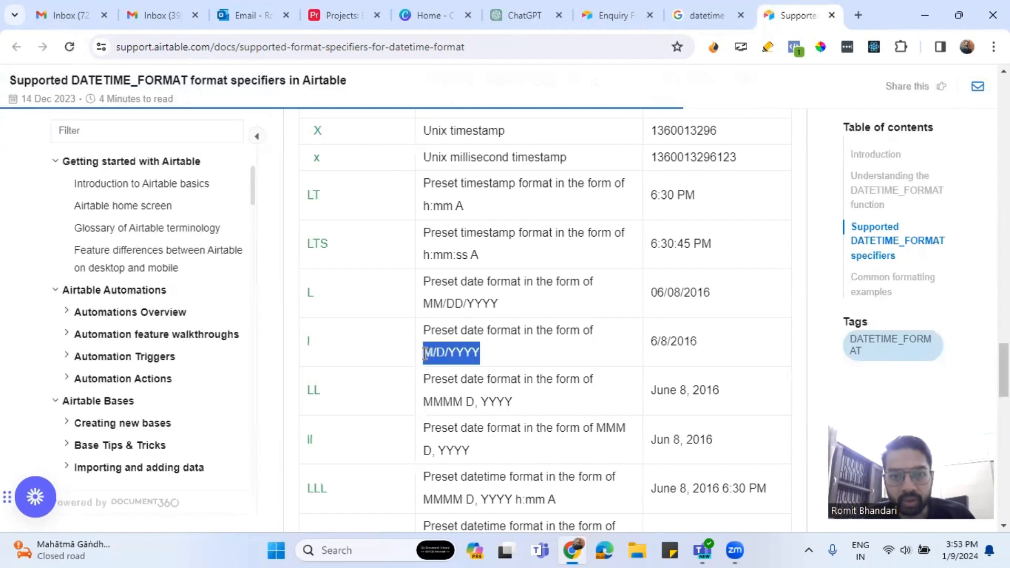
{"action": "scroll", "coordinate": [494, 375], "scroll_direction": "down", "scroll_amount": 2}
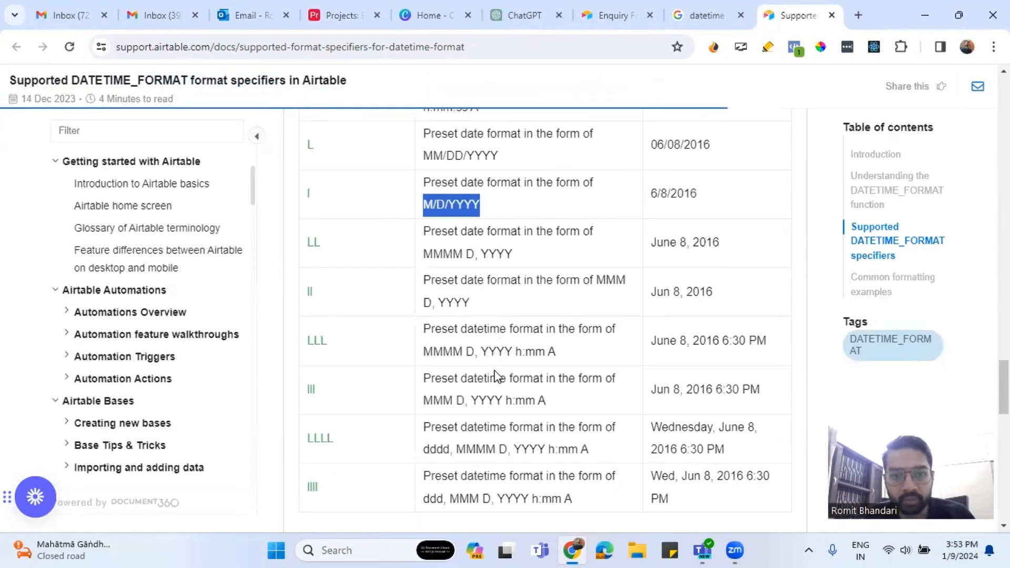
{"action": "scroll", "coordinate": [494, 375], "scroll_direction": "down", "scroll_amount": 2}
{"action": "scroll", "coordinate": [495, 375], "scroll_direction": "up", "scroll_amount": 8}
{"action": "scroll", "coordinate": [494, 370], "scroll_direction": "up", "scroll_amount": 6}
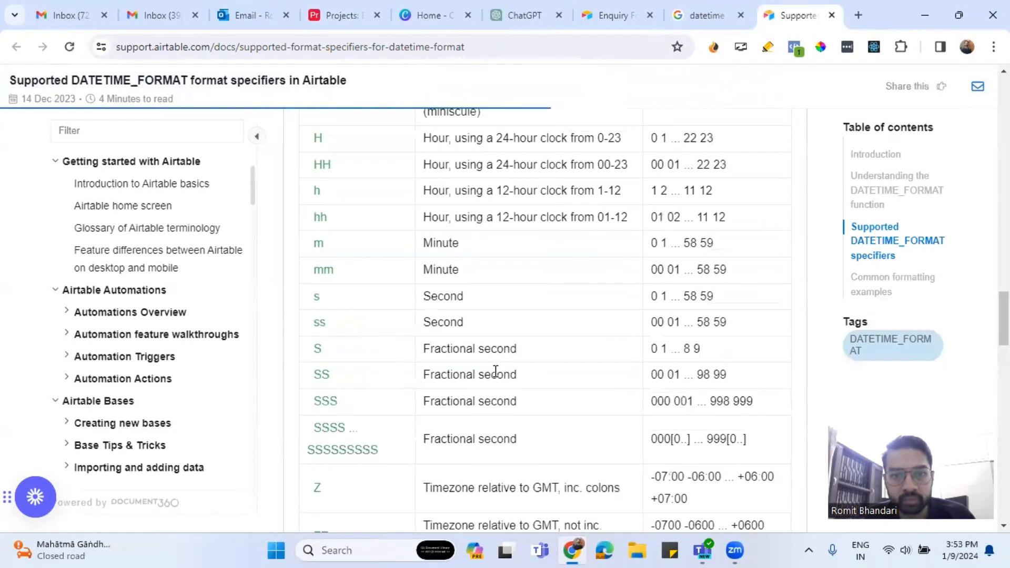
{"action": "scroll", "coordinate": [493, 370], "scroll_direction": "up", "scroll_amount": 10}
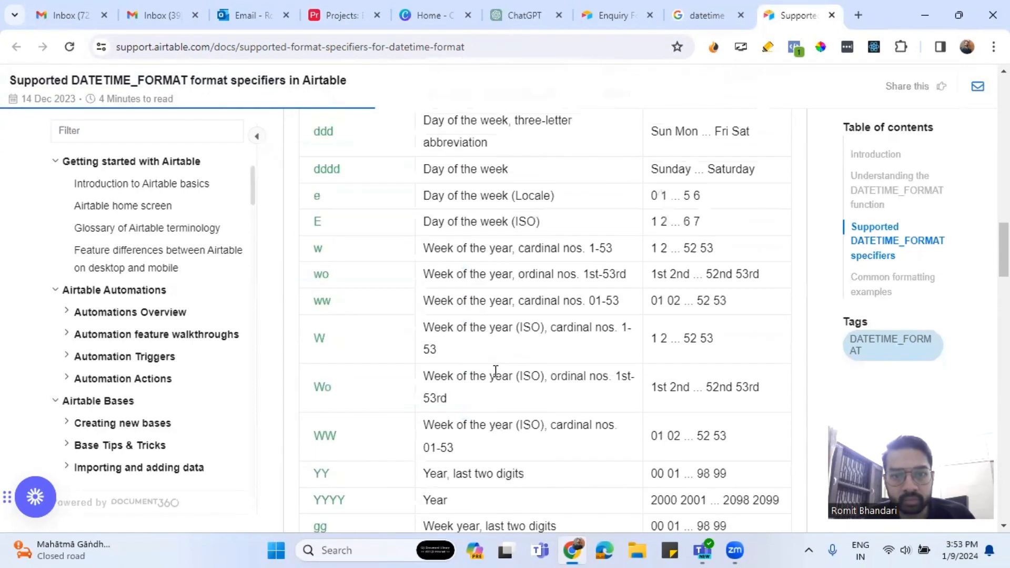
{"action": "scroll", "coordinate": [494, 372], "scroll_direction": "down", "scroll_amount": 20}
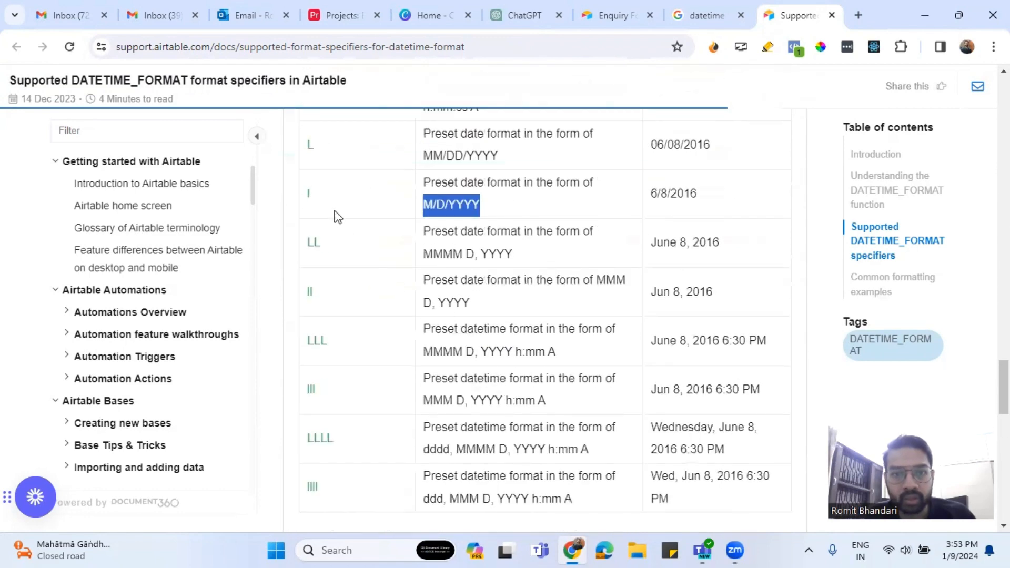
{"action": "left_click_drag", "start_coordinate": [326, 150], "coordinate": [305, 147]}
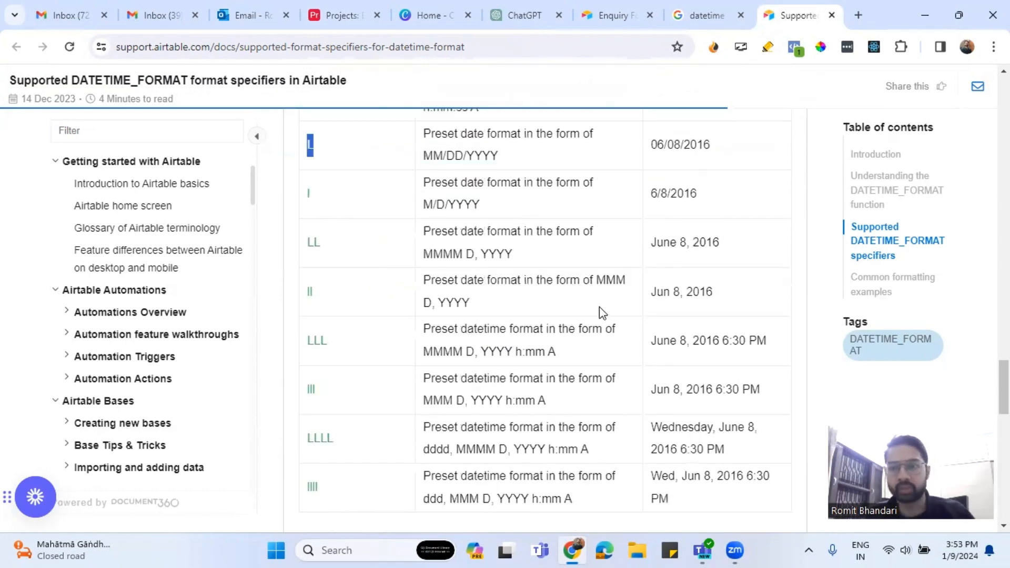
{"action": "scroll", "coordinate": [599, 307], "scroll_direction": "up", "scroll_amount": 10}
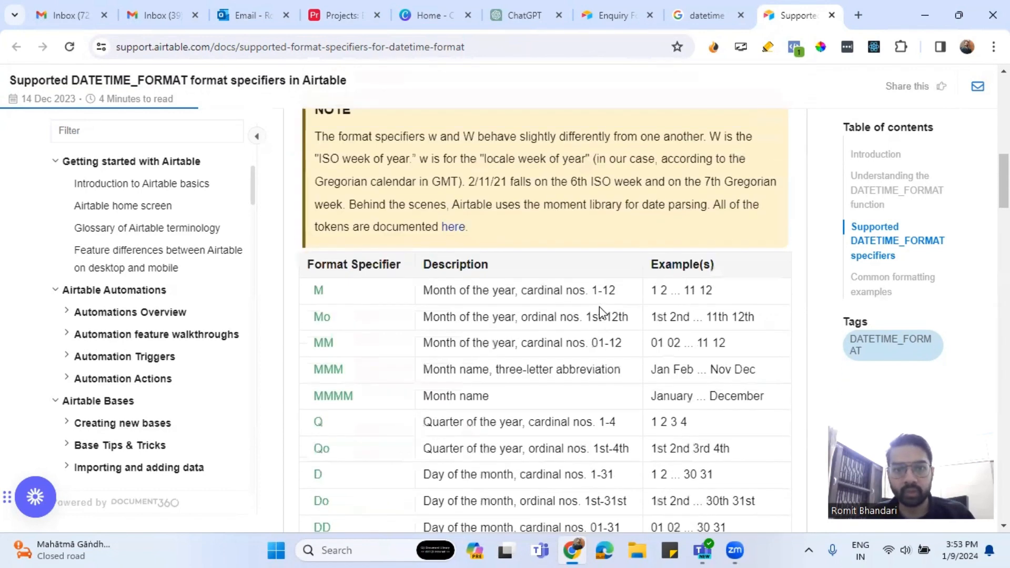
{"action": "scroll", "coordinate": [615, 240], "scroll_direction": "up", "scroll_amount": 3}
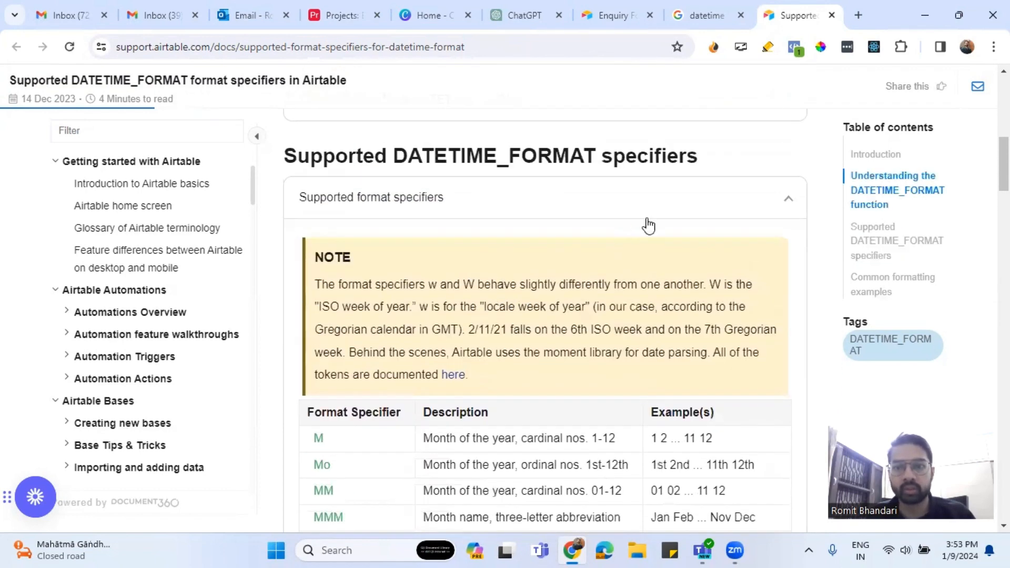
{"action": "left_click", "coordinate": [332, 16]}
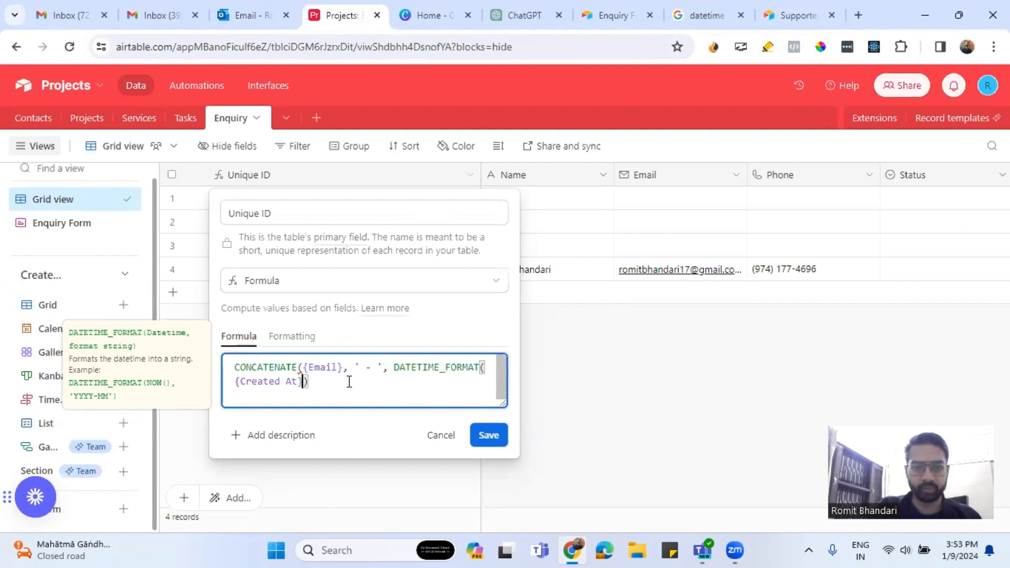
Add 'L' as the DATETIME_FORMAT format argument, save, and hit the invalid-formula error.
{"action": "type", "text": ",'"}
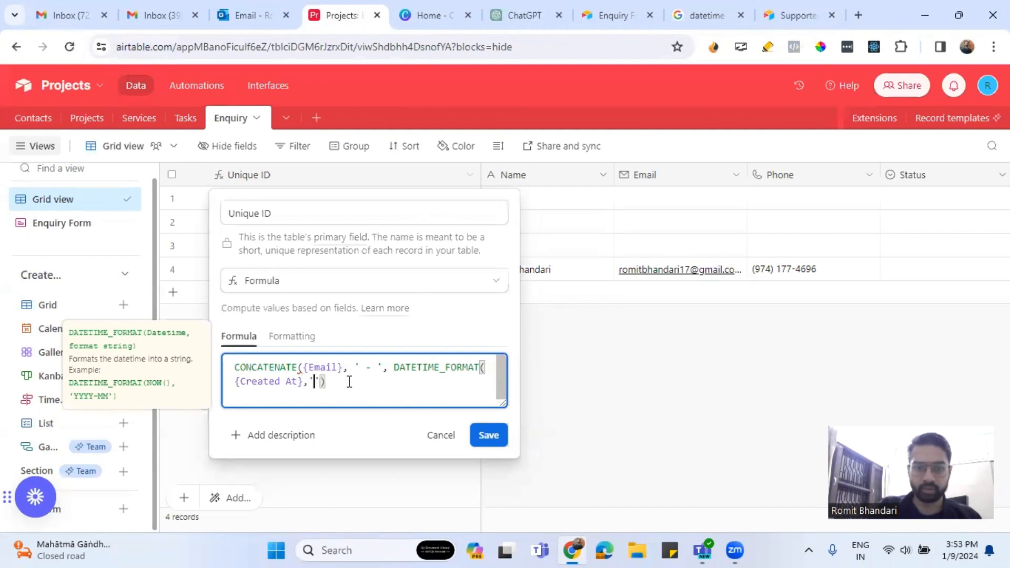
{"action": "type", "text": "L"}
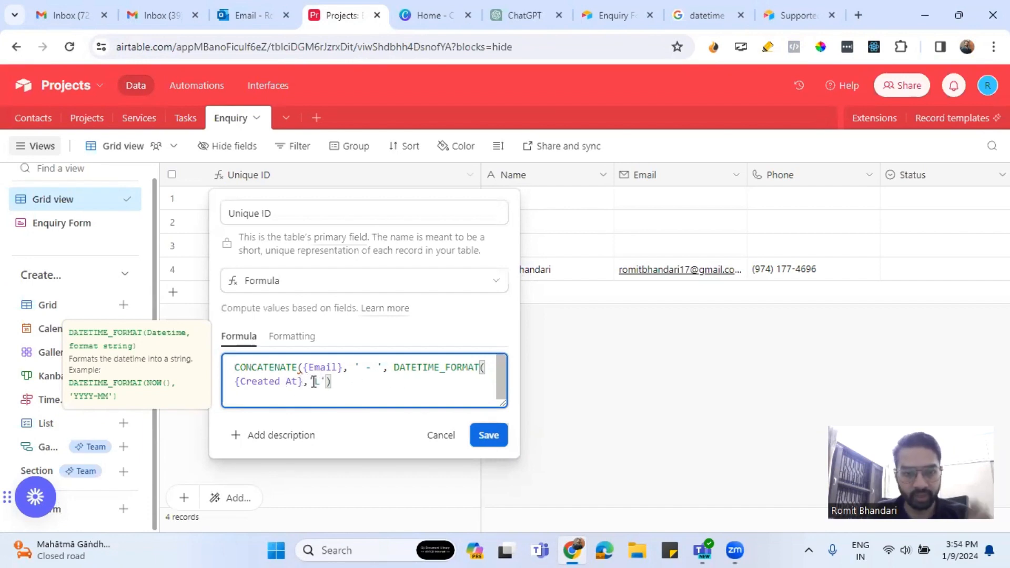
{"action": "left_click", "coordinate": [342, 383]}
{"action": "left_click", "coordinate": [489, 435]}
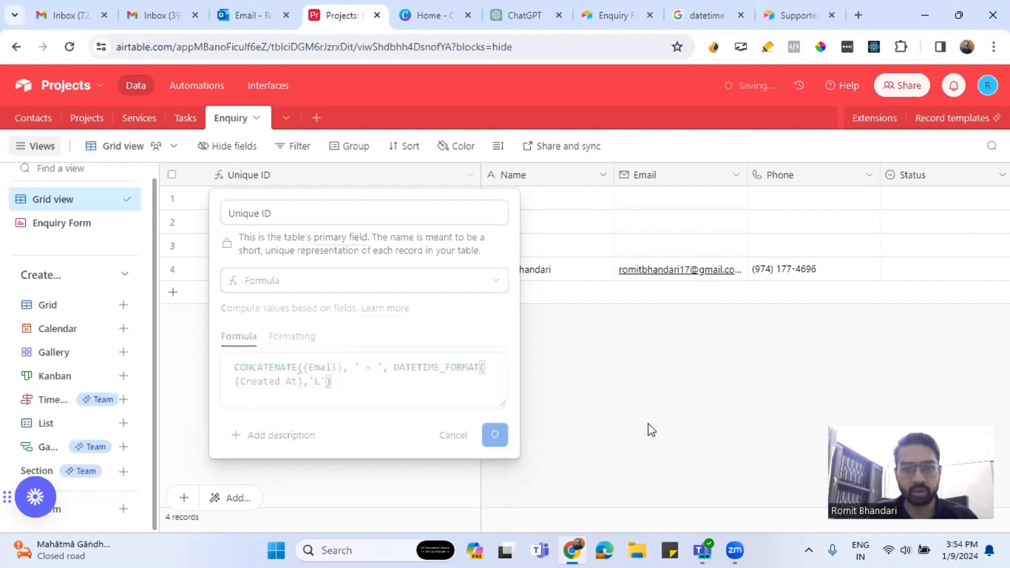
{"action": "left_click", "coordinate": [447, 402]}
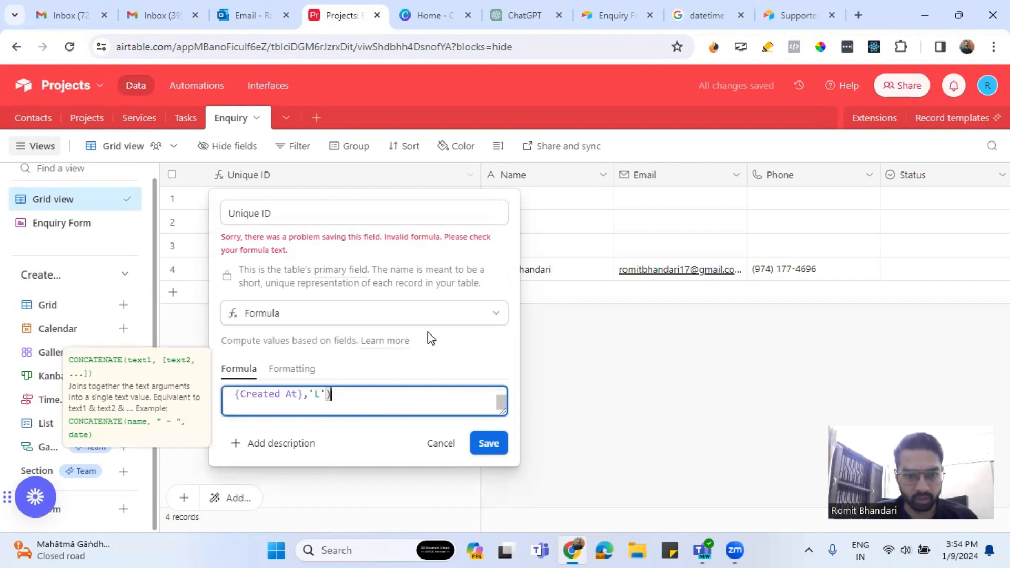
{"action": "left_click", "coordinate": [783, 13]}
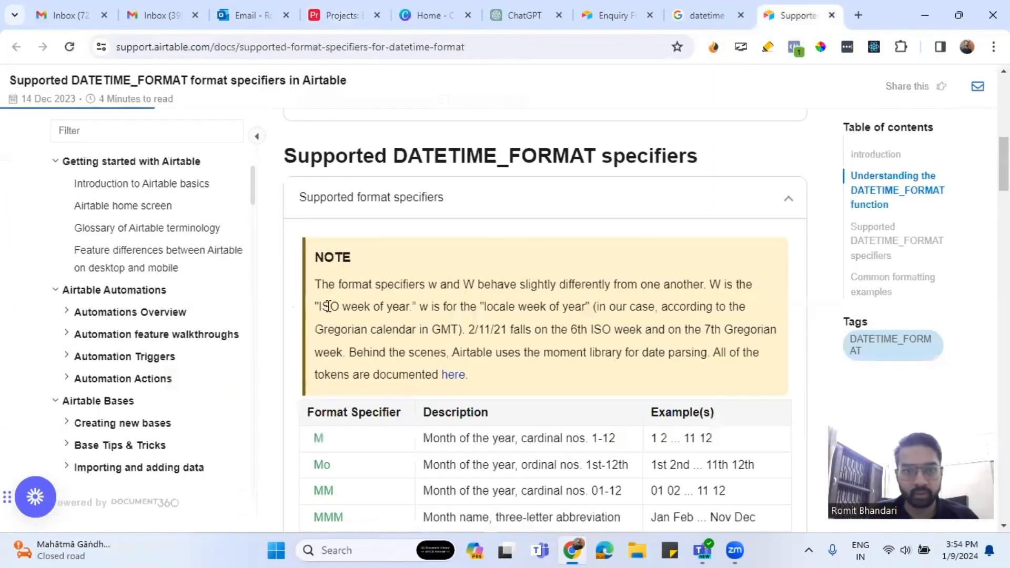
Open the 'Getting started with formulas' guide in a new tab.
{"action": "scroll", "coordinate": [546, 225], "scroll_direction": "up", "scroll_amount": 6}
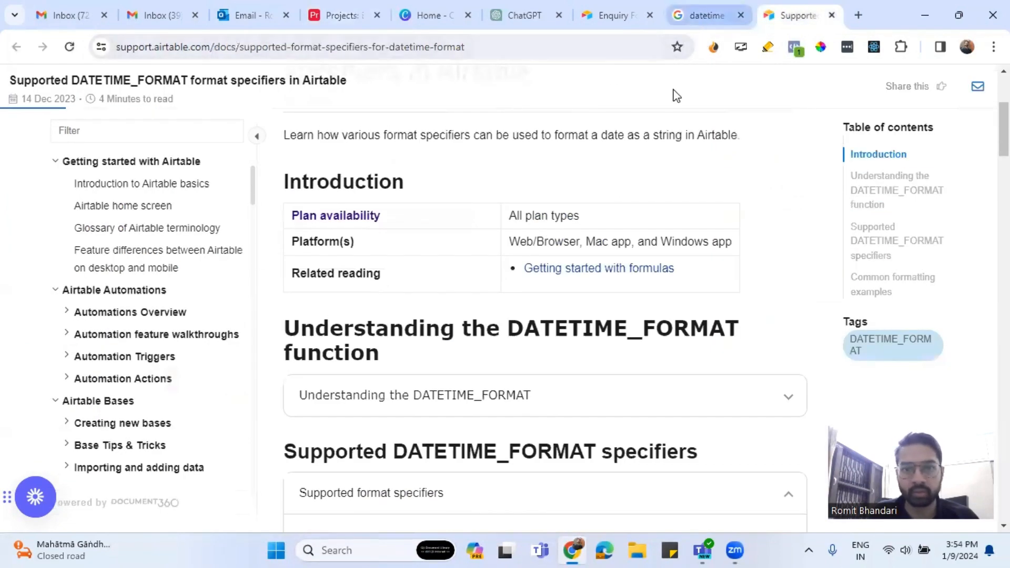
{"action": "left_click", "coordinate": [598, 270]}
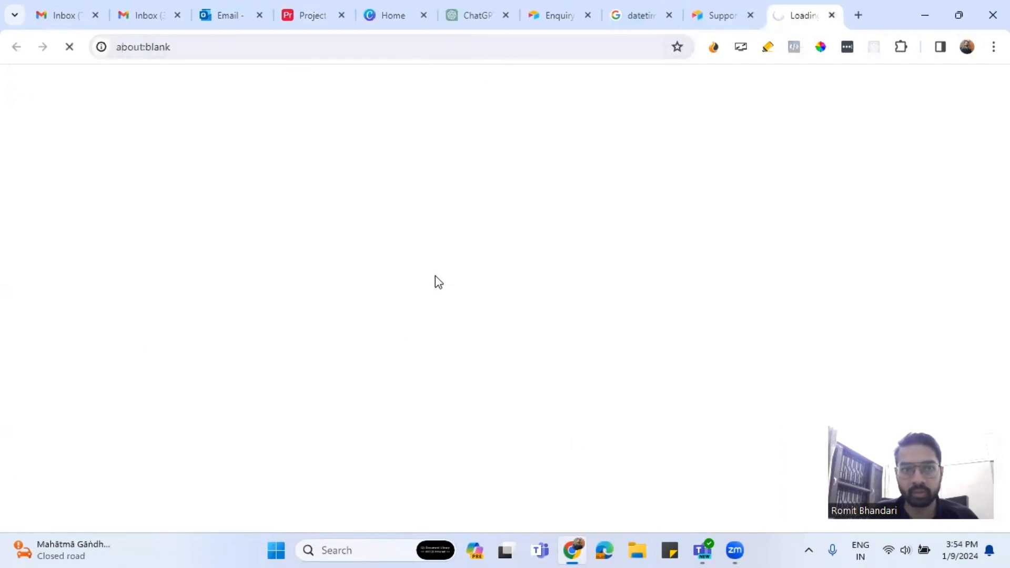
{"action": "scroll", "coordinate": [563, 329], "scroll_direction": "down", "scroll_amount": 4}
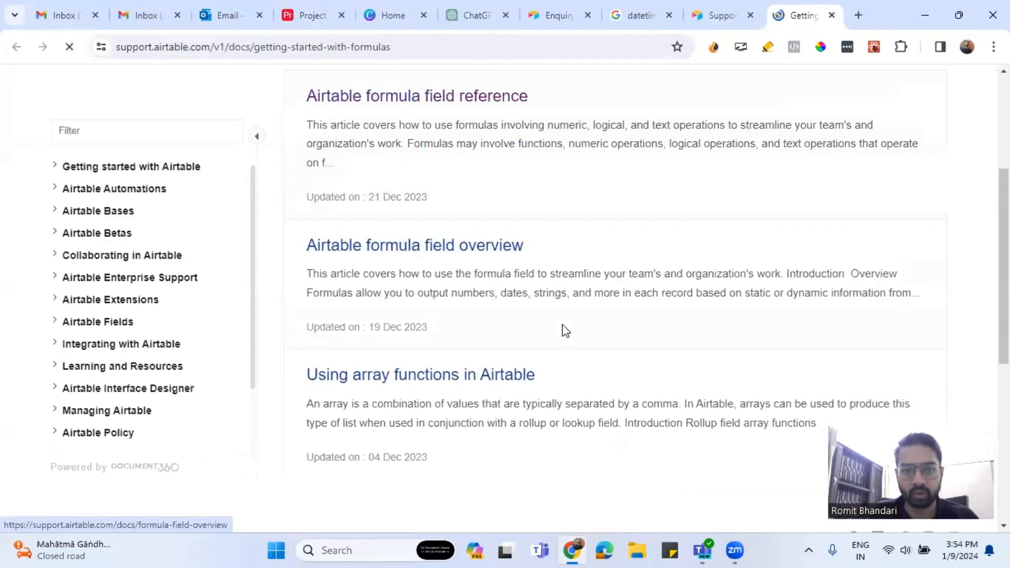
In the DATETIME_FORMAT article, locate the preset LT, L and LL format specifiers.
{"action": "key", "text": "ctrl+shift+Tab"}
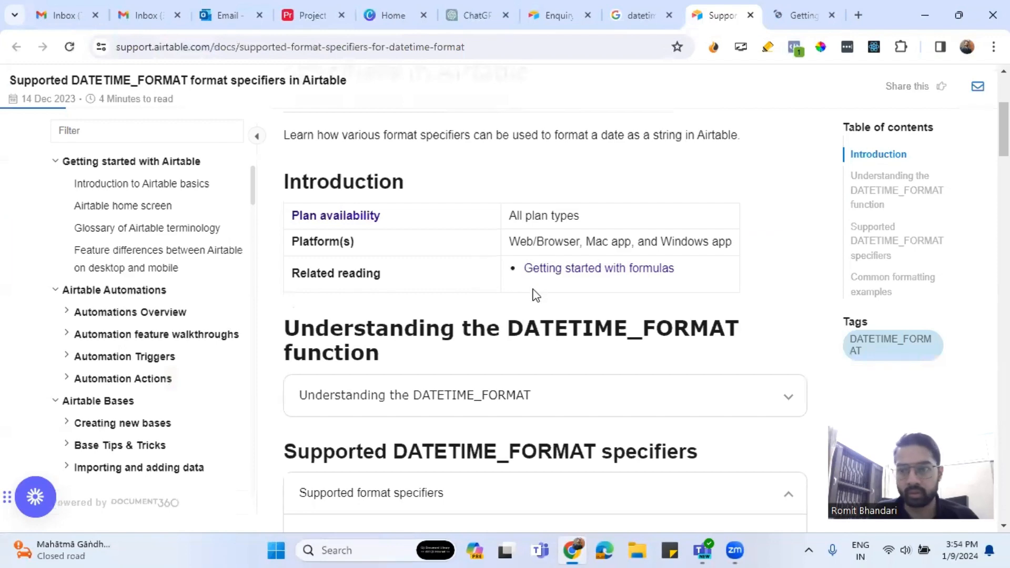
{"action": "scroll", "coordinate": [532, 295], "scroll_direction": "down", "scroll_amount": 10}
{"action": "scroll", "coordinate": [519, 321], "scroll_direction": "up", "scroll_amount": 3}
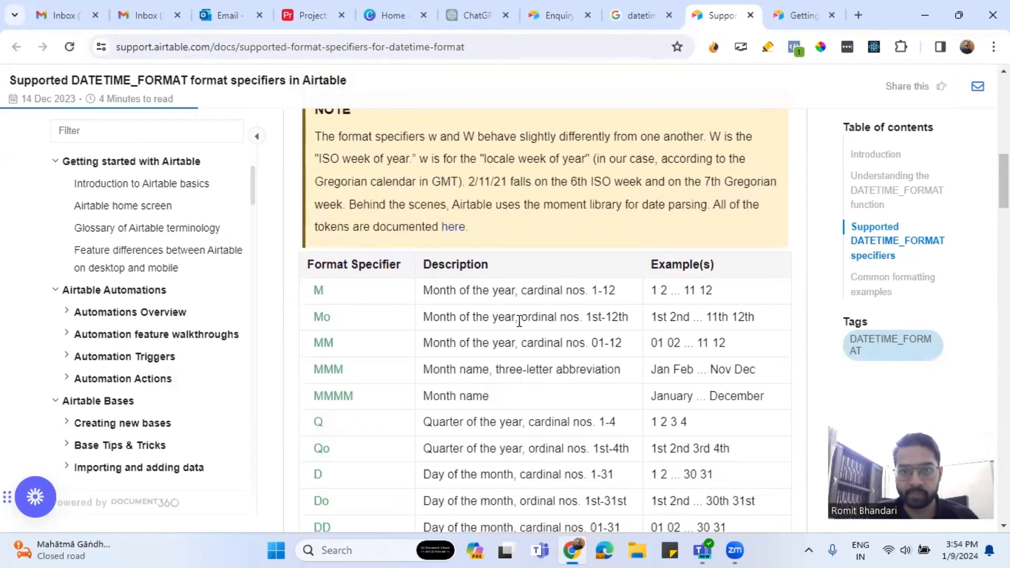
{"action": "scroll", "coordinate": [519, 321], "scroll_direction": "down", "scroll_amount": 20}
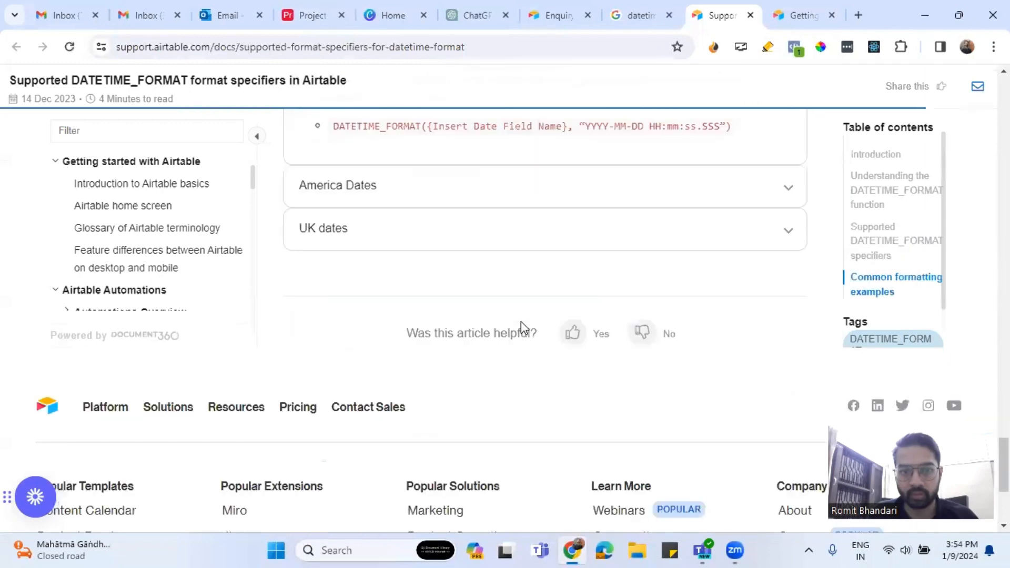
{"action": "scroll", "coordinate": [521, 326], "scroll_direction": "up", "scroll_amount": 3}
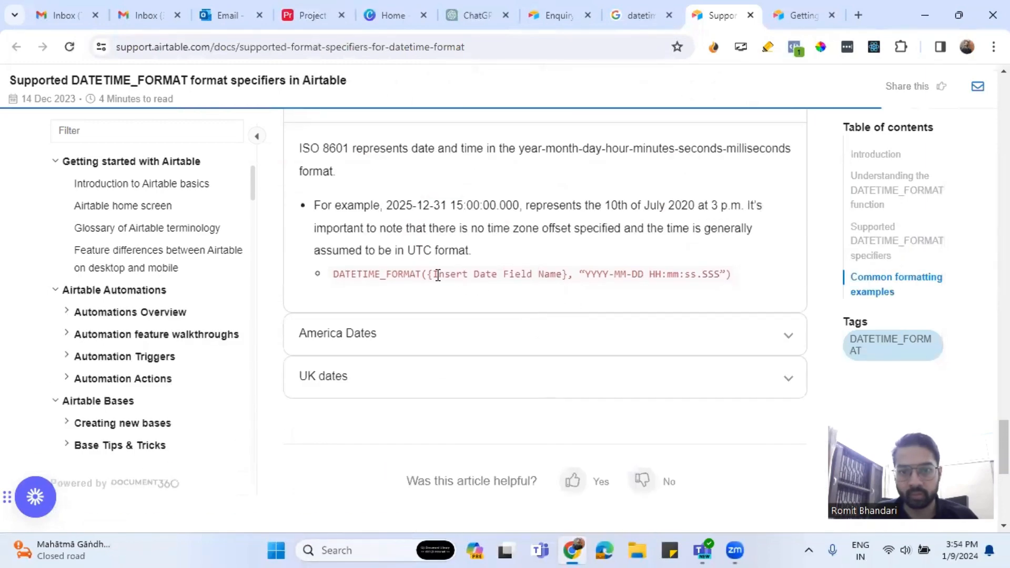
{"action": "left_click_drag", "start_coordinate": [428, 274], "coordinate": [585, 274]}
{"action": "left_click", "coordinate": [746, 278]}
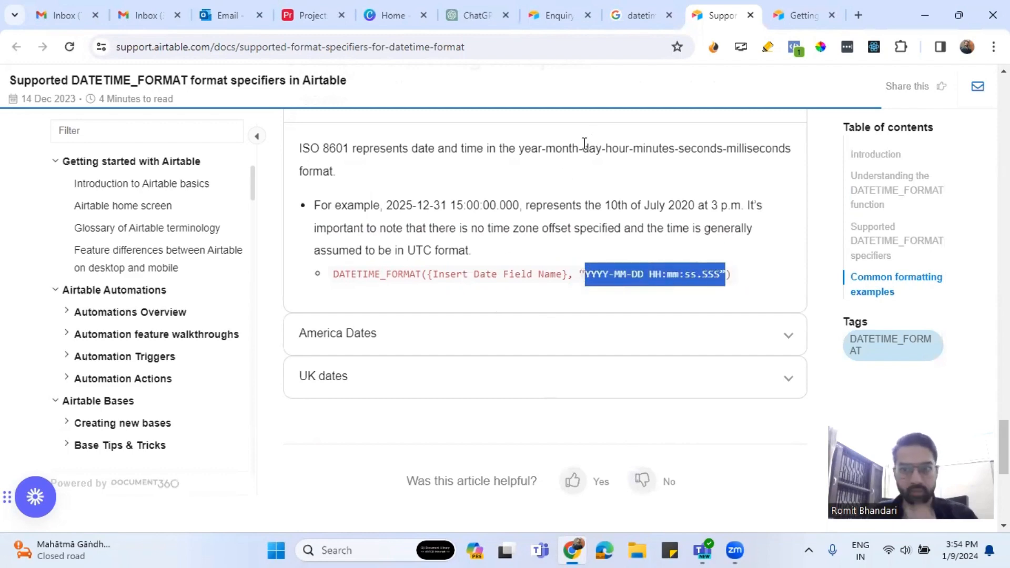
{"action": "scroll", "coordinate": [529, 263], "scroll_direction": "up", "scroll_amount": 7}
{"action": "scroll", "coordinate": [518, 301], "scroll_direction": "up", "scroll_amount": 4}
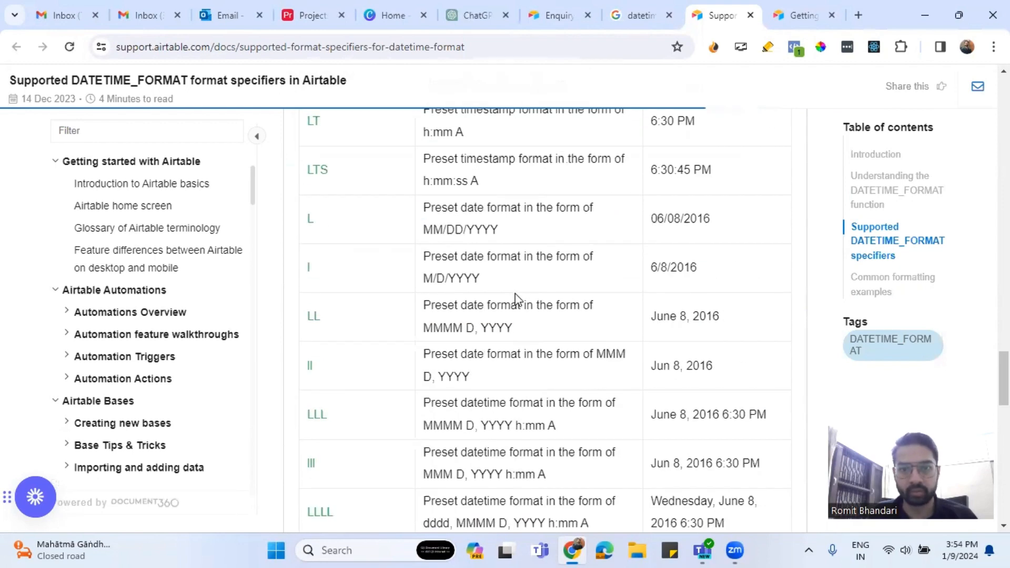
{"action": "left_click", "coordinate": [311, 15]}
Add the missing closing parenthesis after "L" in the Unique ID formula and save it.
{"action": "left_click", "coordinate": [328, 395]}
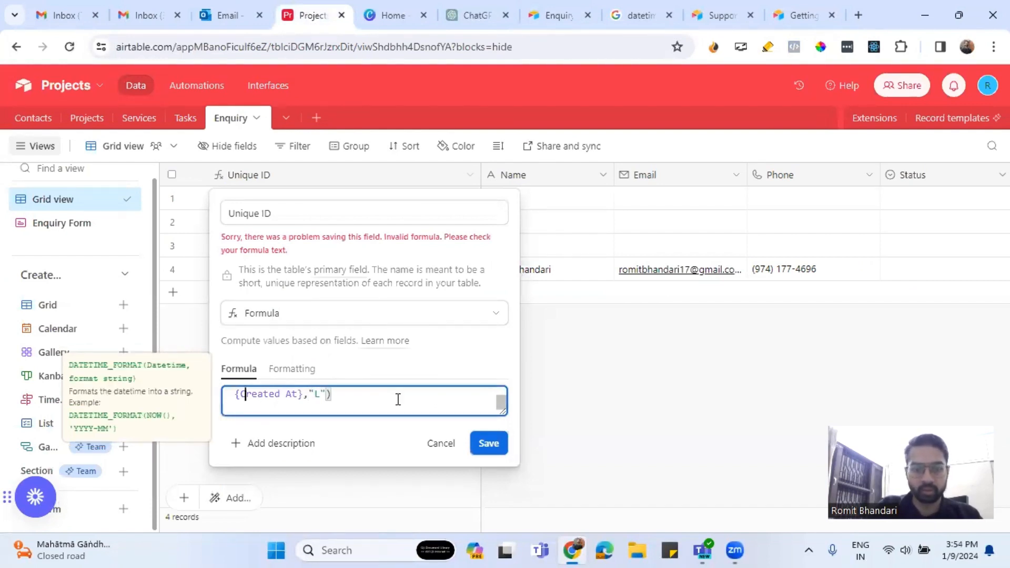
{"action": "key", "text": "Left"}
{"action": "key", "text": "Left"}
{"action": "key", "text": "Left"}
{"action": "key", "text": "Left"}
{"action": "key", "text": "Left"}
{"action": "key", "text": "Left"}
{"action": "left_click", "coordinate": [342, 404]}
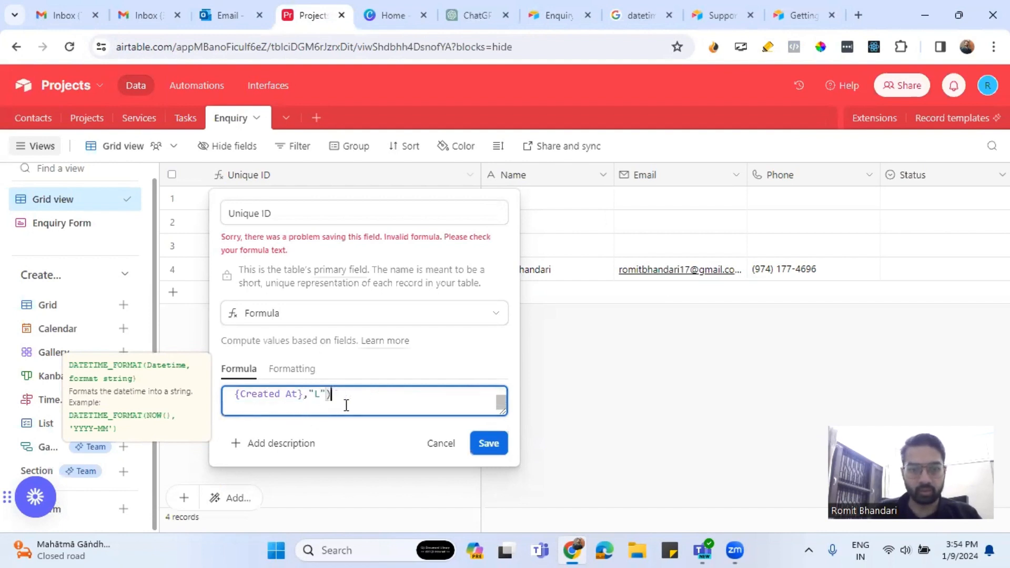
{"action": "type", "text": ")"}
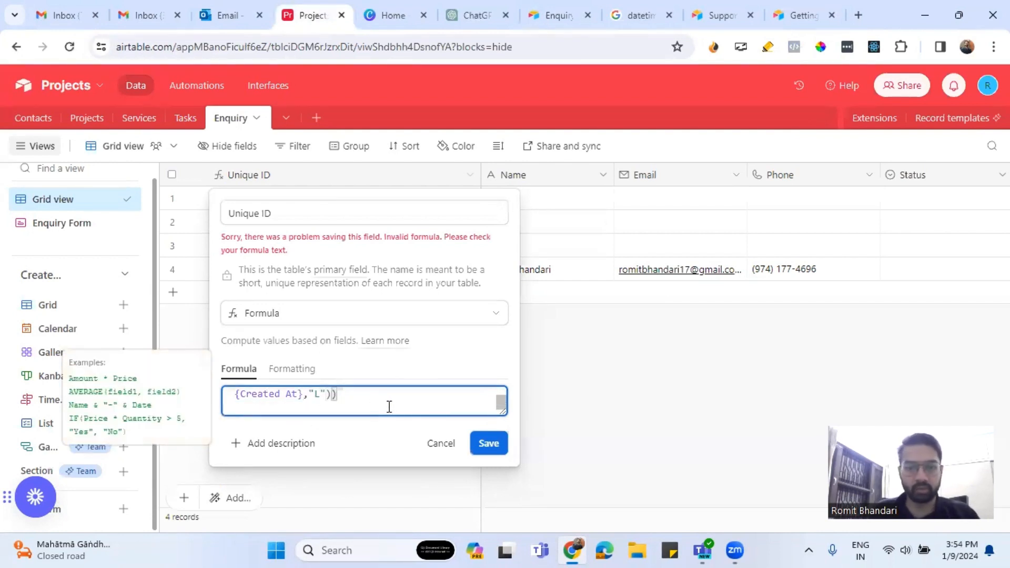
{"action": "left_click", "coordinate": [488, 445]}
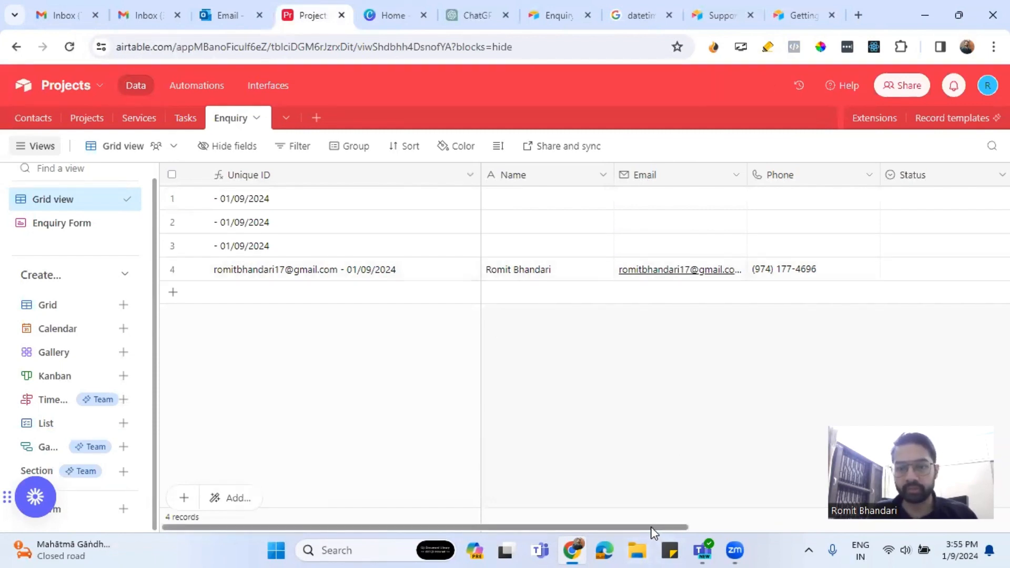
Select Enquiry rows 1–3 and delete those three blank records.
{"action": "left_click_drag", "start_coordinate": [651, 526], "coordinate": [800, 526]}
{"action": "scroll", "coordinate": [768, 516], "scroll_direction": "left", "scroll_amount": 8}
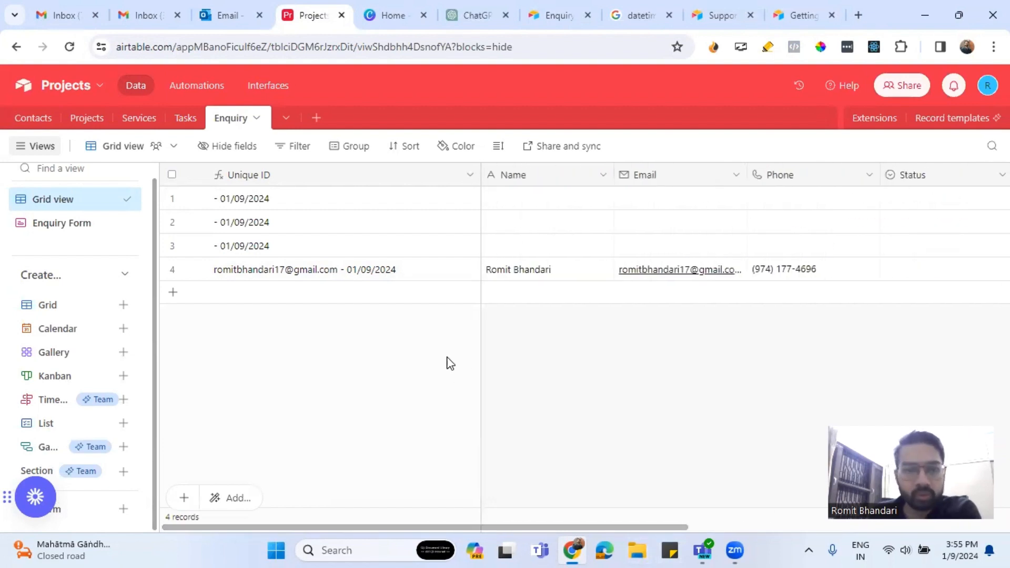
{"action": "left_click", "coordinate": [172, 198]}
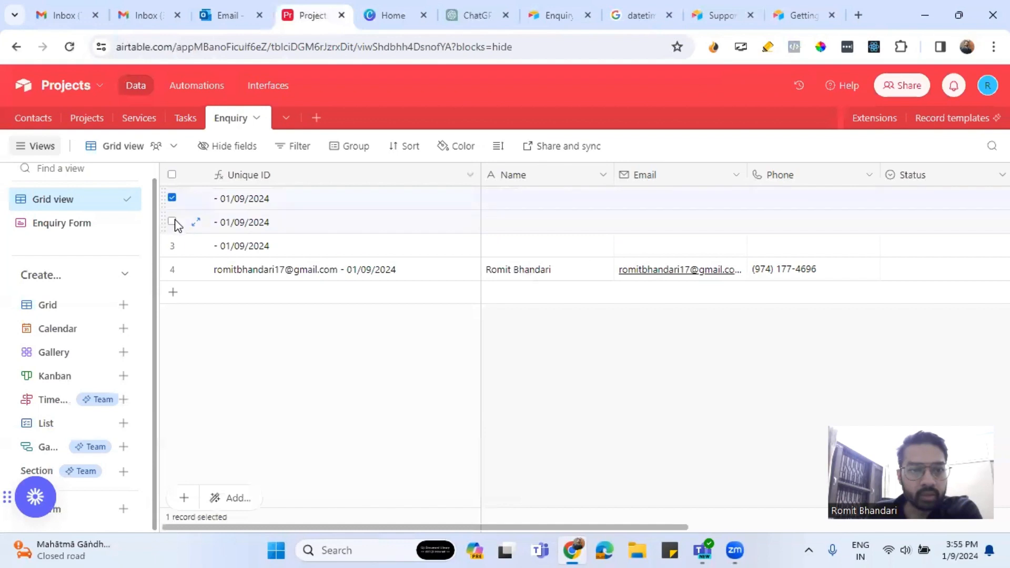
{"action": "left_click", "coordinate": [172, 221]}
{"action": "left_click", "coordinate": [173, 245]}
{"action": "right_click", "coordinate": [206, 232]}
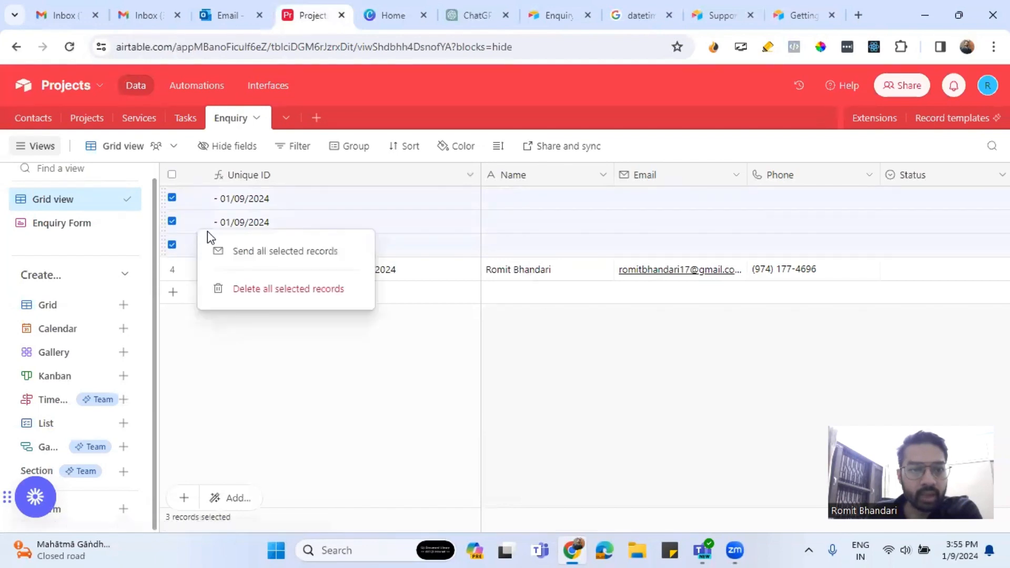
{"action": "left_click", "coordinate": [315, 287]}
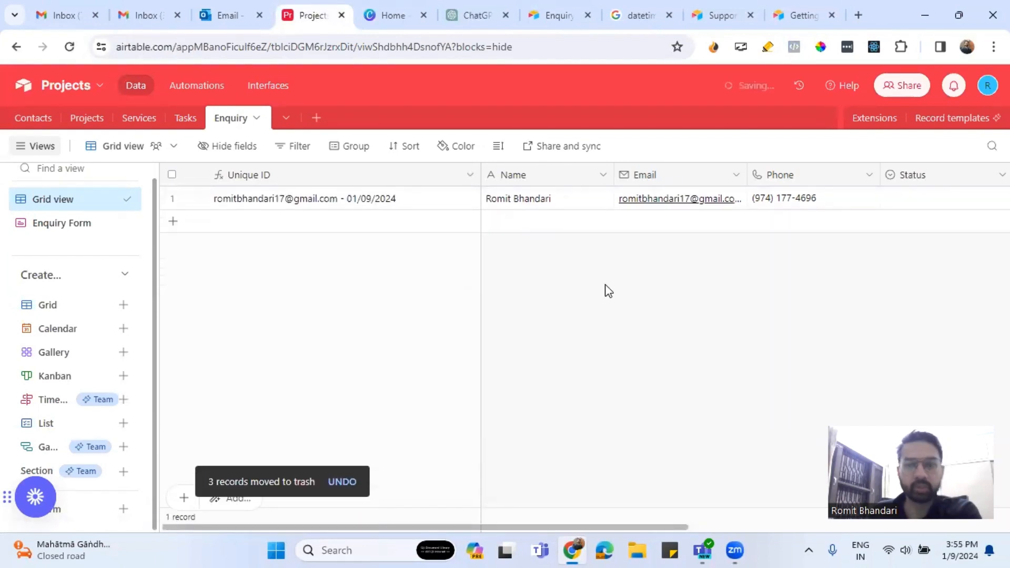
{"action": "left_click_drag", "start_coordinate": [656, 527], "coordinate": [765, 527]}
{"action": "scroll", "coordinate": [765, 525], "scroll_direction": "left", "scroll_amount": 8}
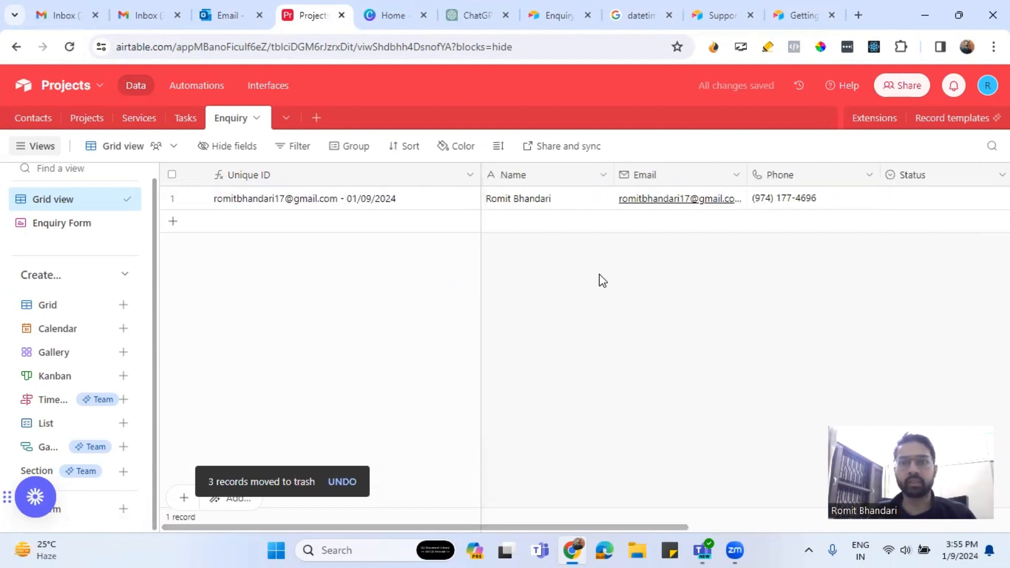
{"action": "left_click", "coordinate": [549, 17]}
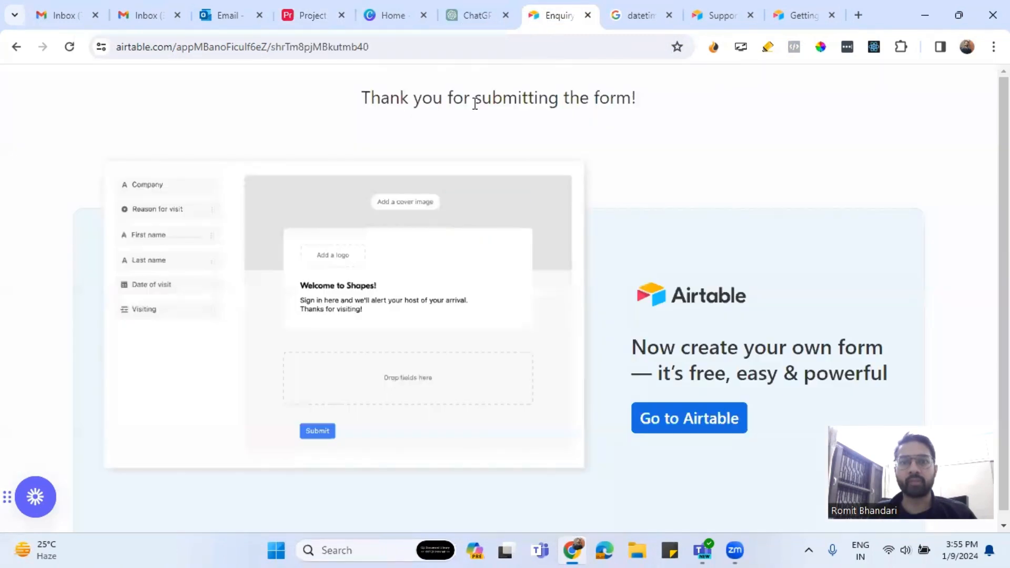
{"action": "left_click", "coordinate": [332, 12]}
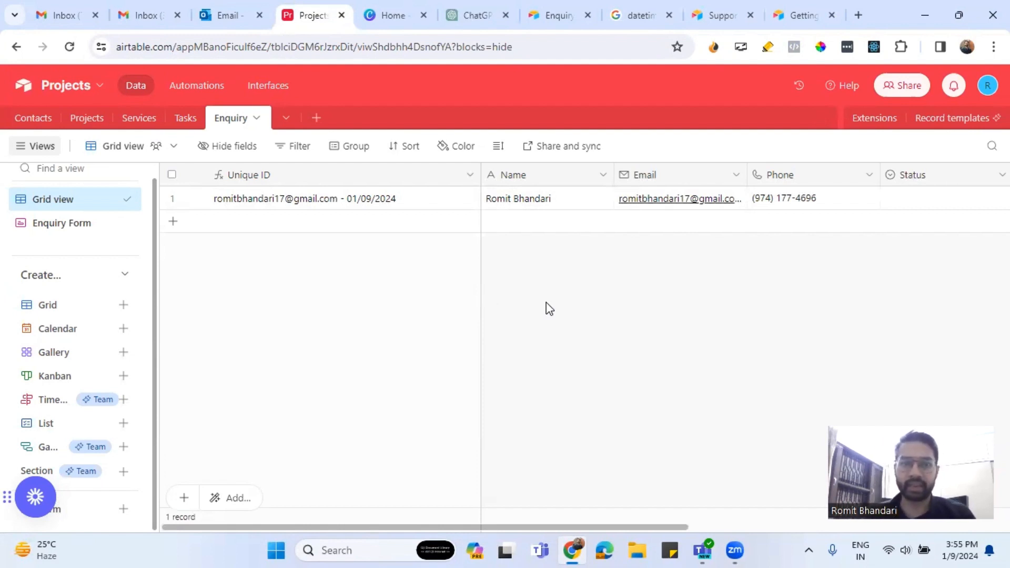
{"action": "scroll", "coordinate": [621, 523], "scroll_direction": "right", "scroll_amount": 5}
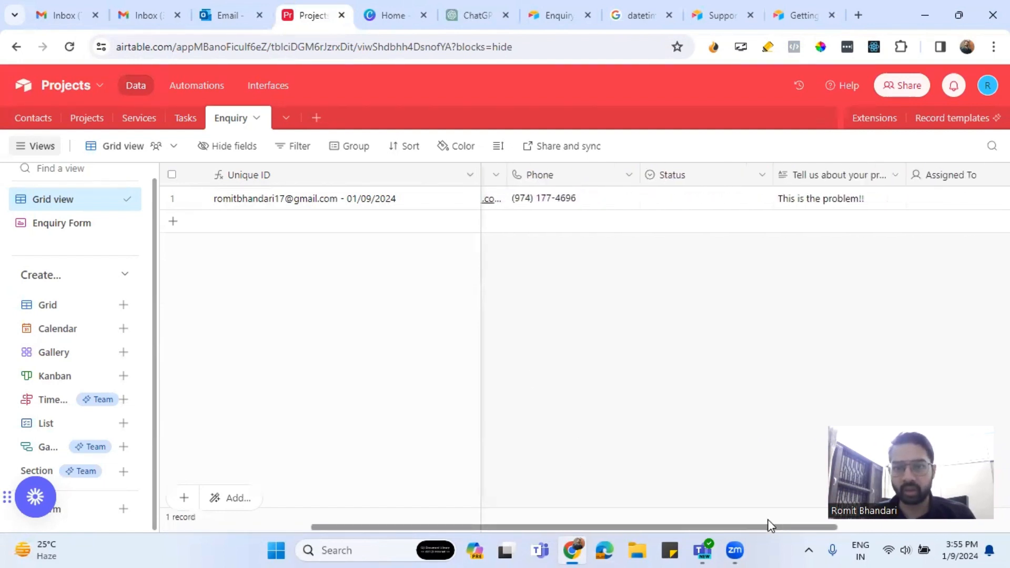
{"action": "scroll", "coordinate": [744, 523], "scroll_direction": "left", "scroll_amount": 5}
{"action": "scroll", "coordinate": [727, 523], "scroll_direction": "right", "scroll_amount": 8}
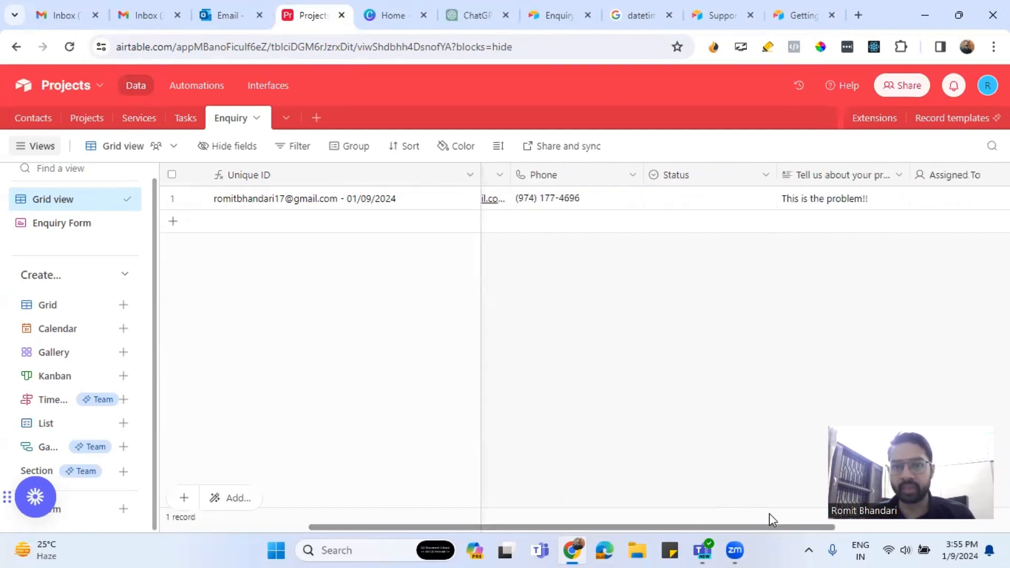
{"action": "scroll", "coordinate": [826, 513], "scroll_direction": "right", "scroll_amount": 3}
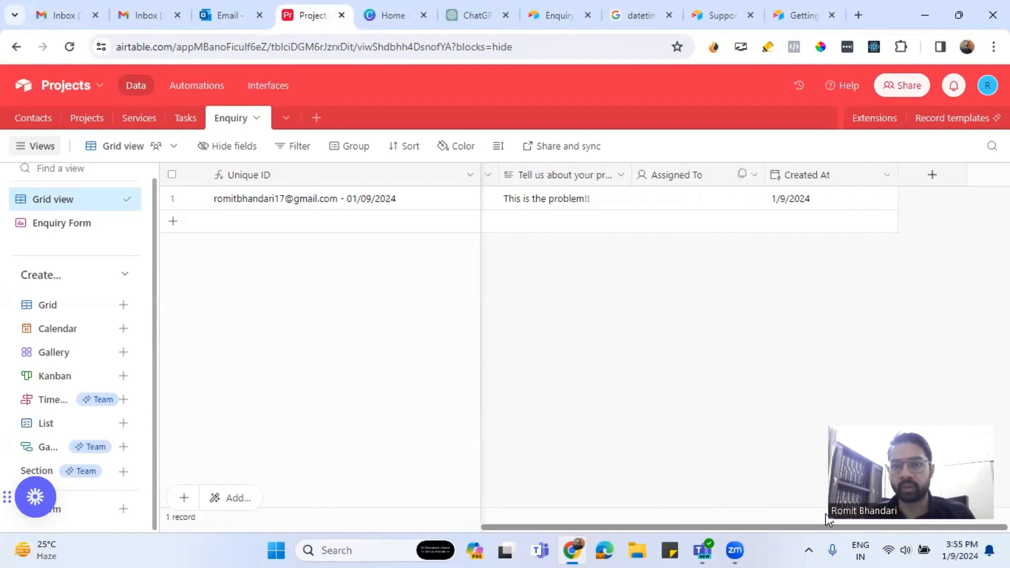
{"action": "scroll", "coordinate": [825, 513], "scroll_direction": "left", "scroll_amount": 2}
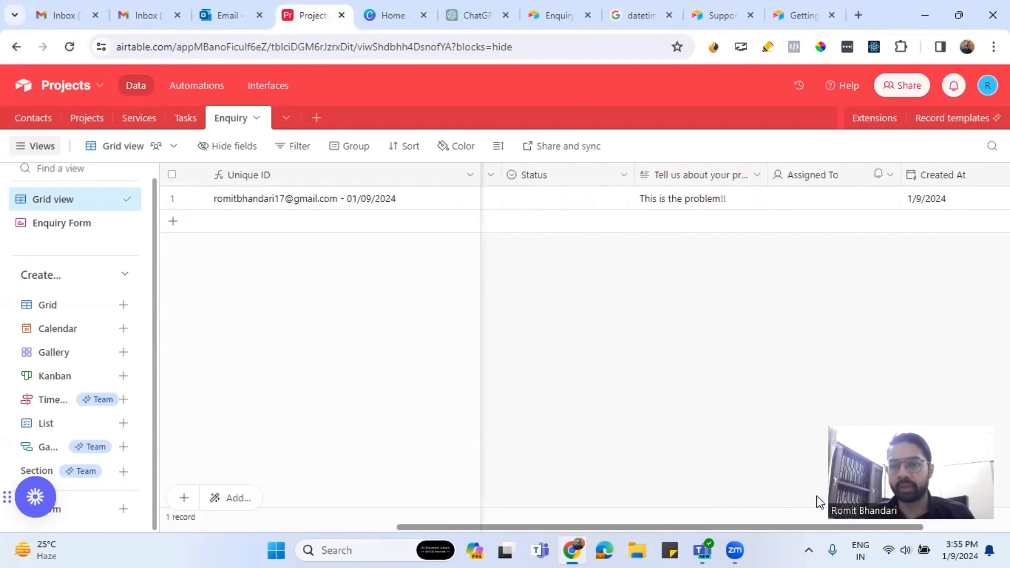
{"action": "scroll", "coordinate": [729, 508], "scroll_direction": "left", "scroll_amount": 6}
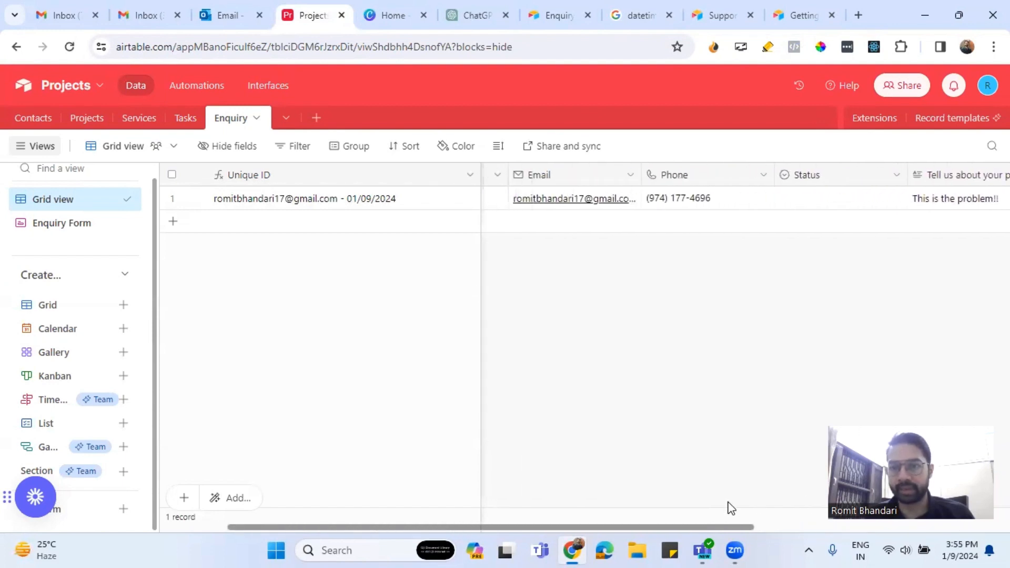
Open the Status field's settings and look through its default option choices.
{"action": "left_click", "coordinate": [896, 176]}
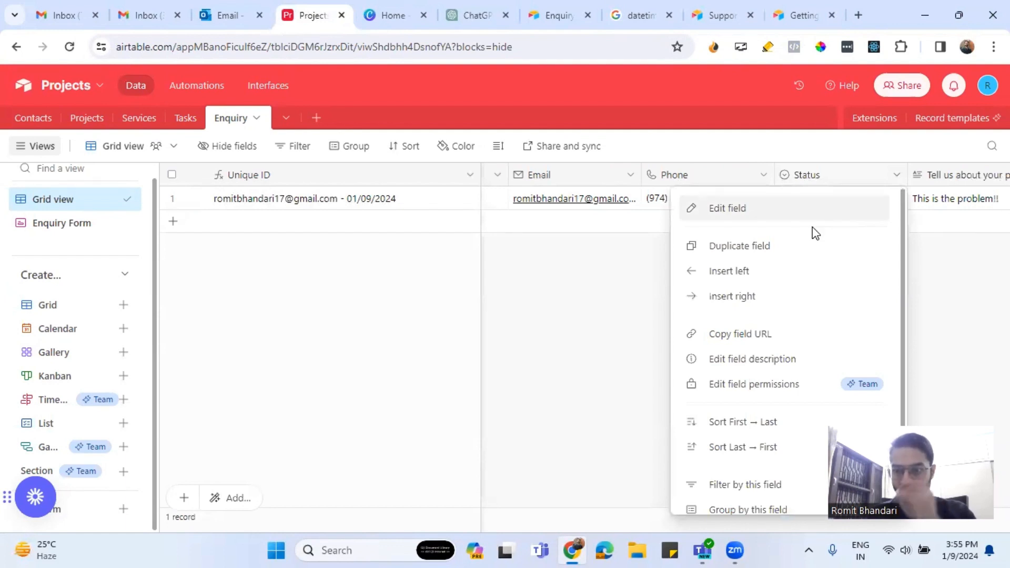
{"action": "left_click", "coordinate": [786, 215]}
{"action": "scroll", "coordinate": [636, 366], "scroll_direction": "down", "scroll_amount": 1}
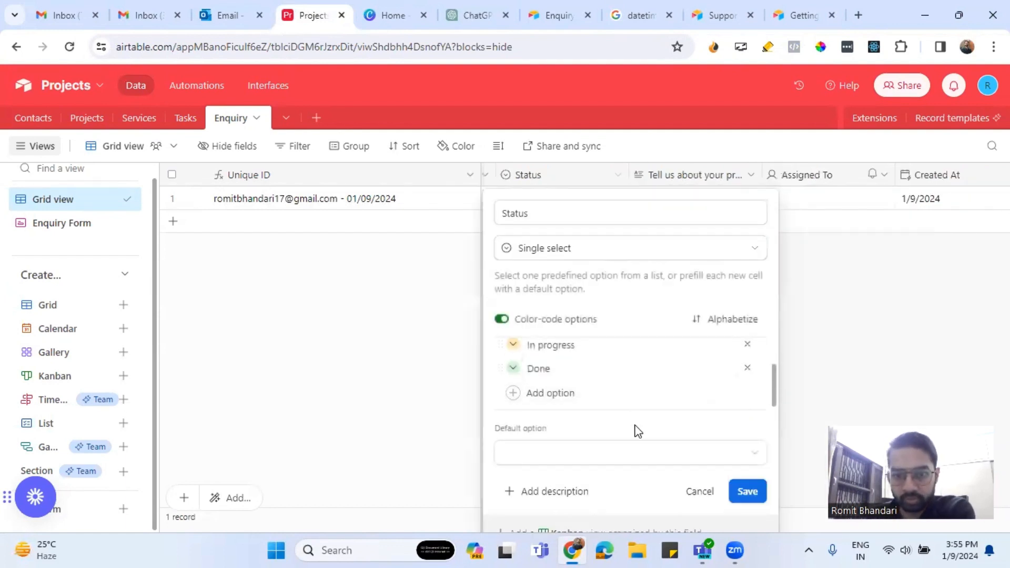
{"action": "left_click", "coordinate": [623, 461]}
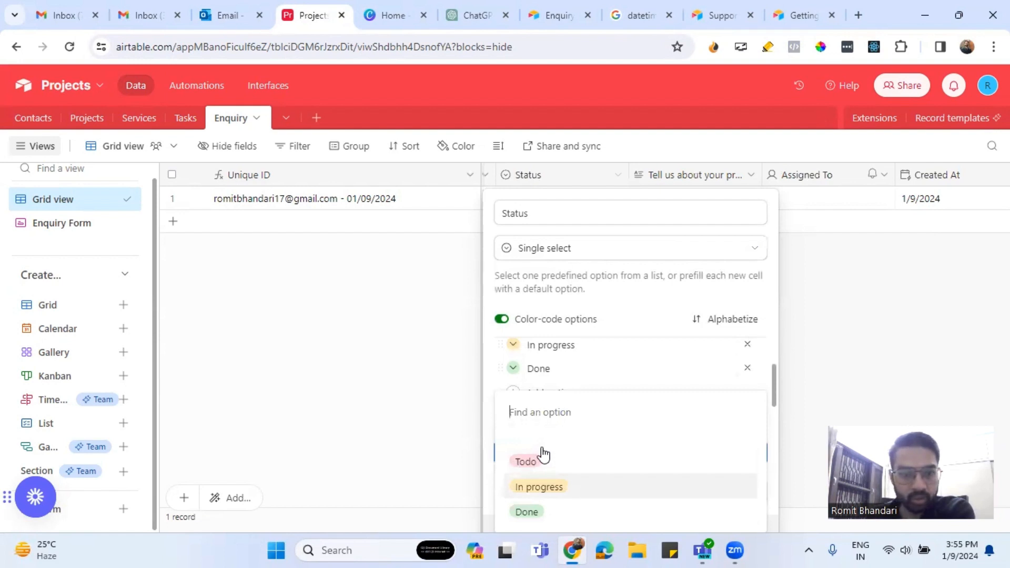
{"action": "left_click", "coordinate": [699, 447]}
{"action": "left_click", "coordinate": [697, 466]}
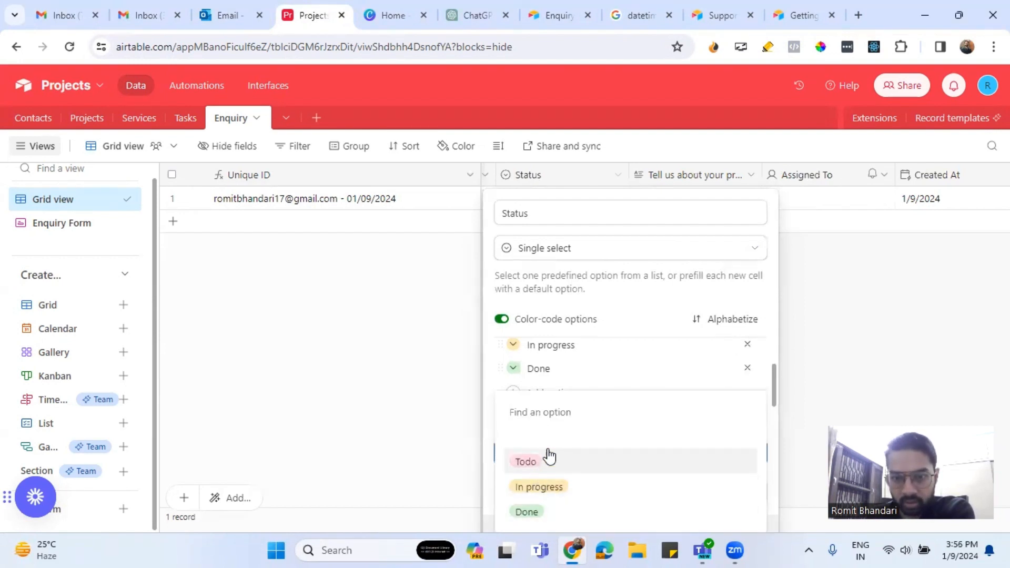
{"action": "left_click", "coordinate": [668, 306]}
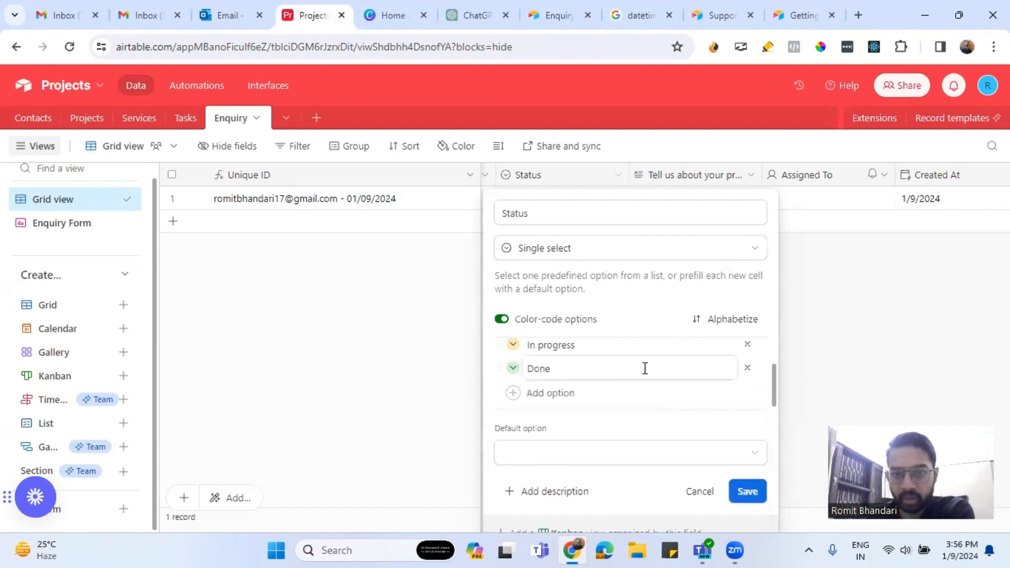
Add New and Assigned Status choices, make New the default, and save.
{"action": "left_click", "coordinate": [585, 394]}
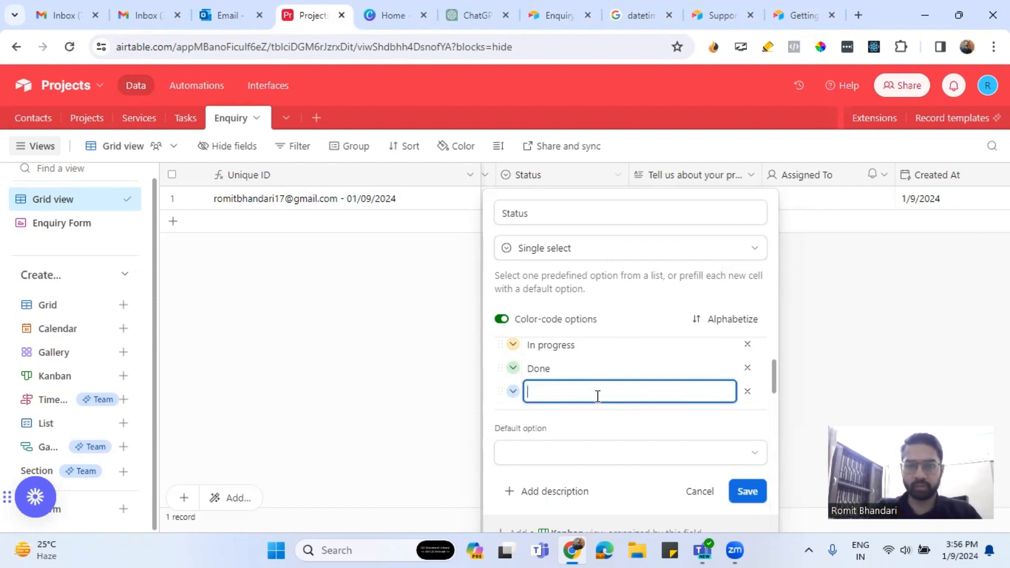
{"action": "type", "text": "New"}
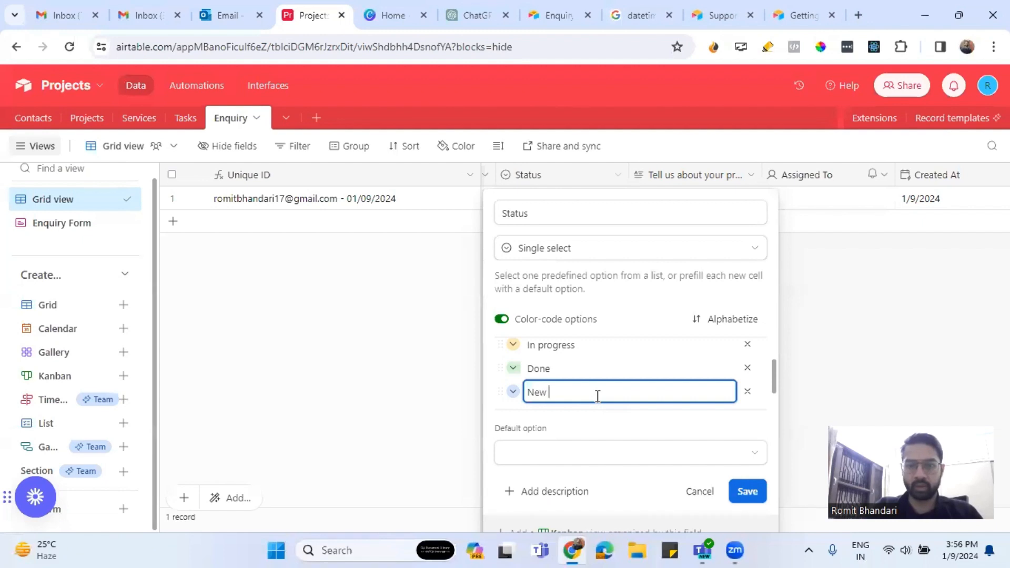
{"action": "key", "text": "Return"}
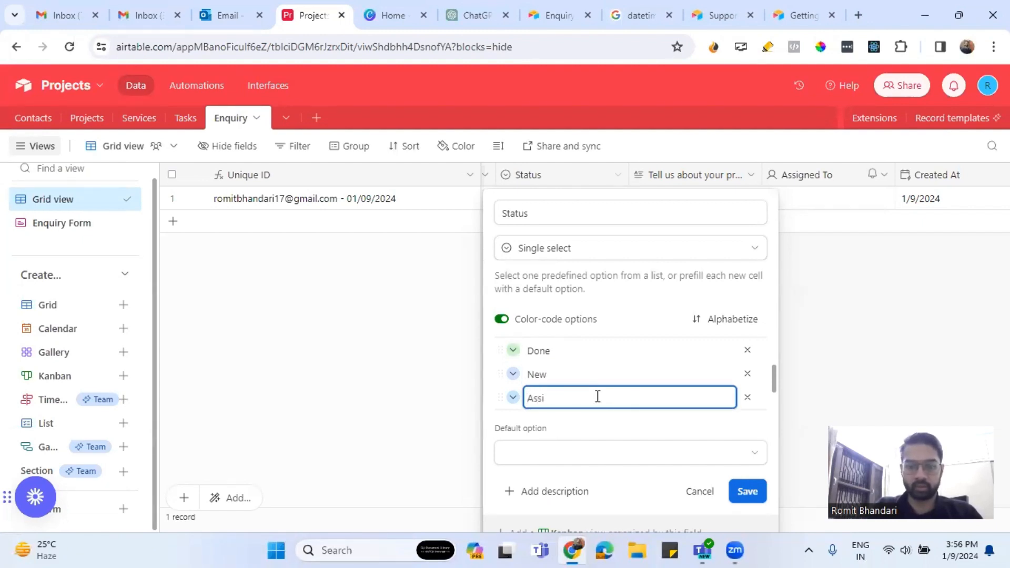
{"action": "type", "text": "Assigned"}
{"action": "key", "text": "Return"}
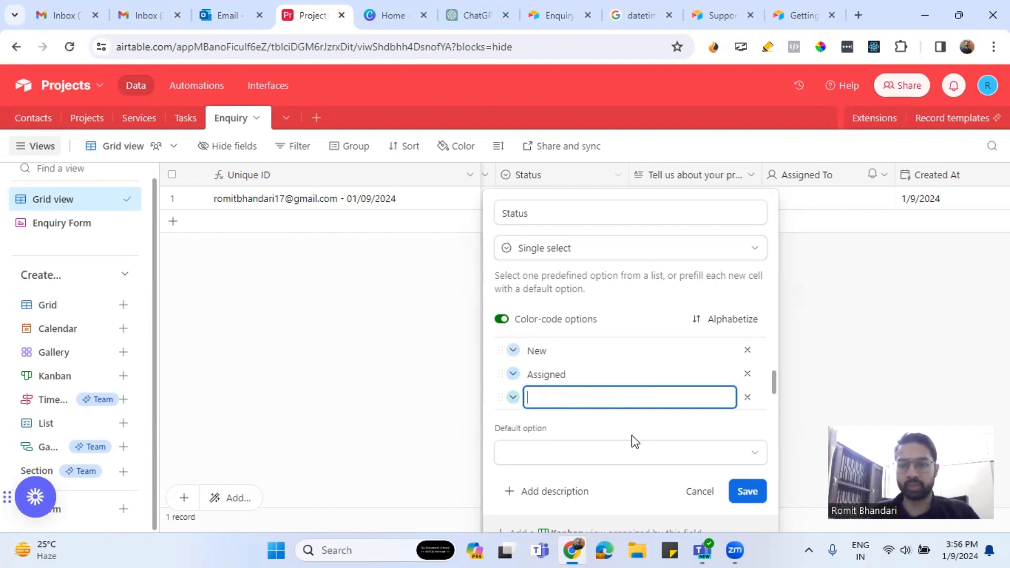
{"action": "left_click", "coordinate": [577, 463]}
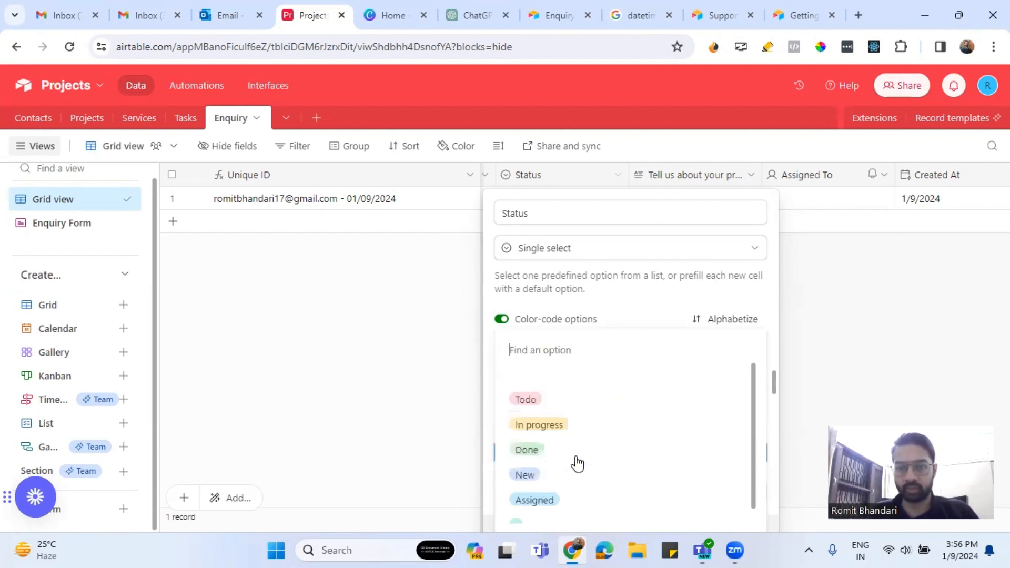
{"action": "left_click", "coordinate": [528, 479]}
{"action": "left_click", "coordinate": [747, 491]}
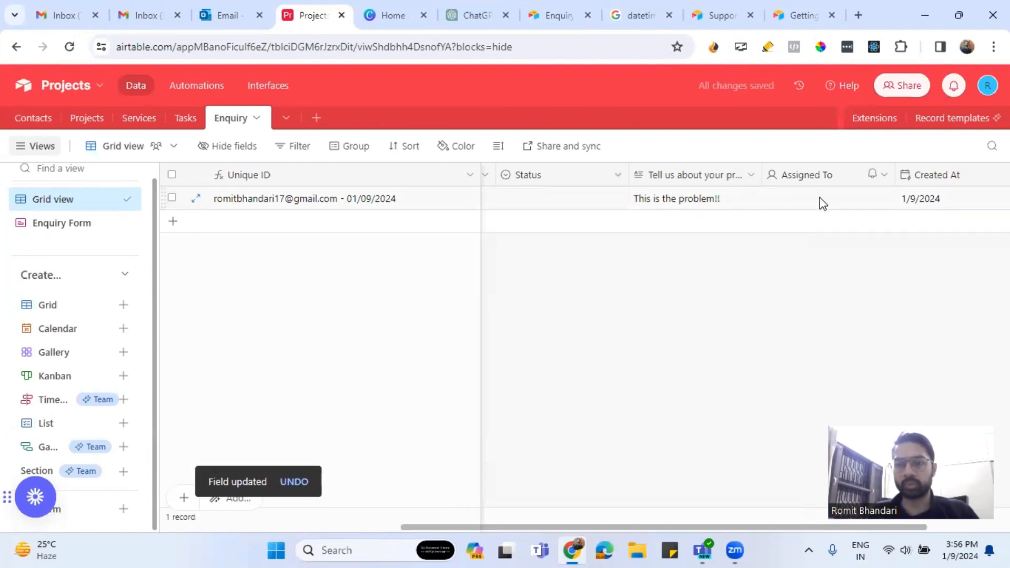
Close the old Projects tab and reopen the Projects base from airtable.com in a new tab.
{"action": "left_click_drag", "start_coordinate": [680, 528], "coordinate": [370, 518]}
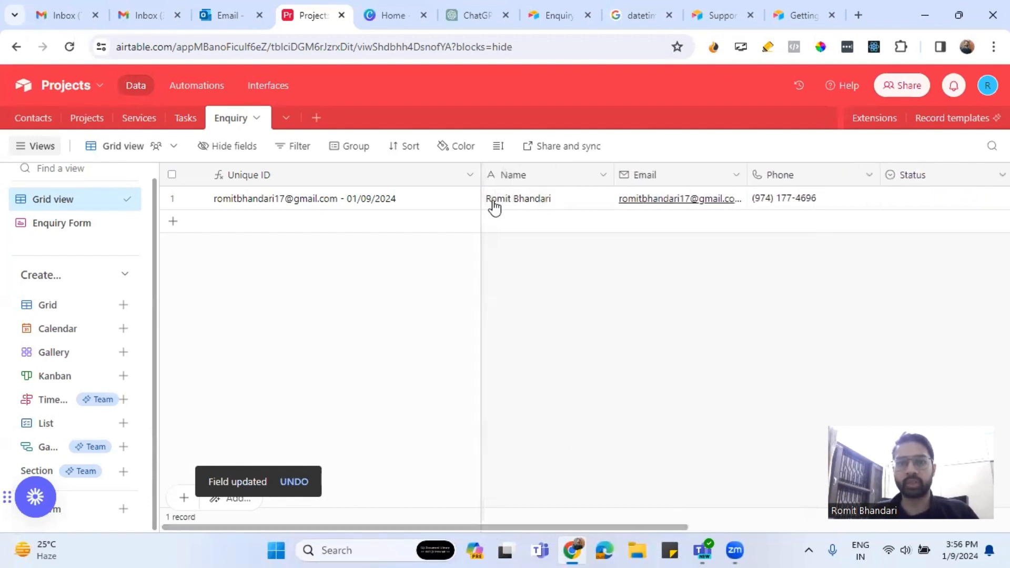
{"action": "left_click", "coordinate": [533, 17]}
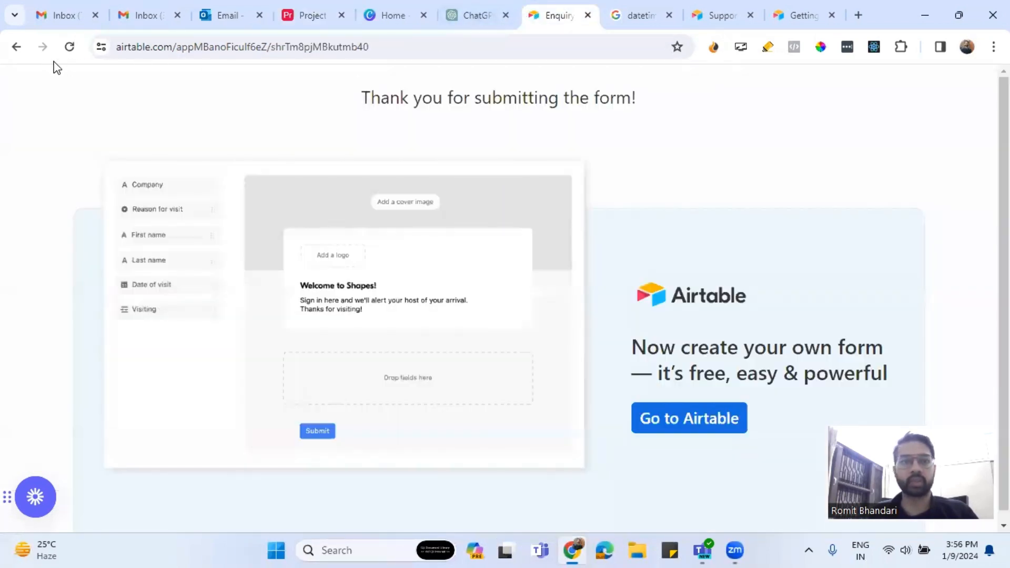
{"action": "left_click", "coordinate": [14, 46]}
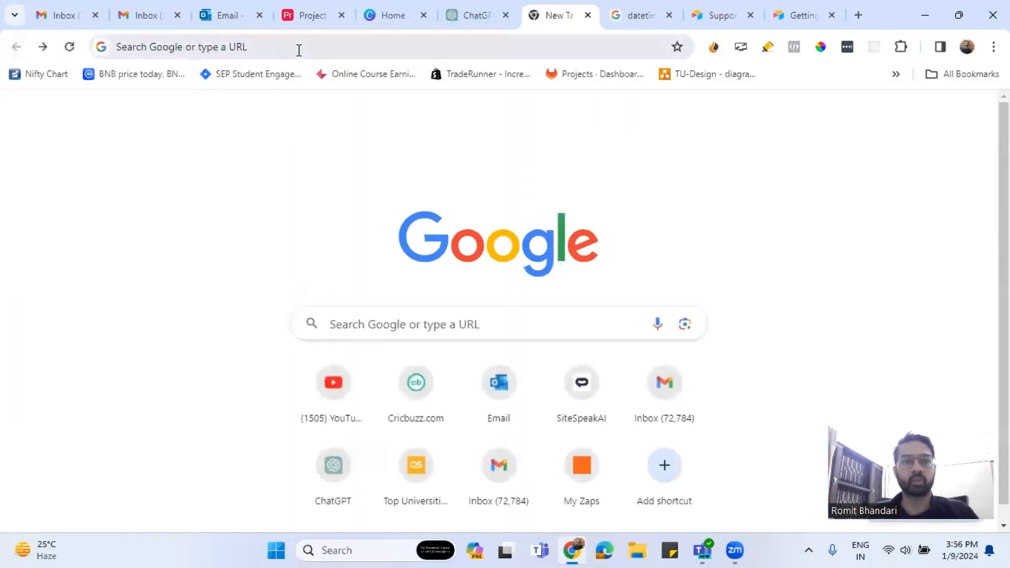
{"action": "left_click", "coordinate": [463, 15]}
{"action": "left_click", "coordinate": [341, 15]}
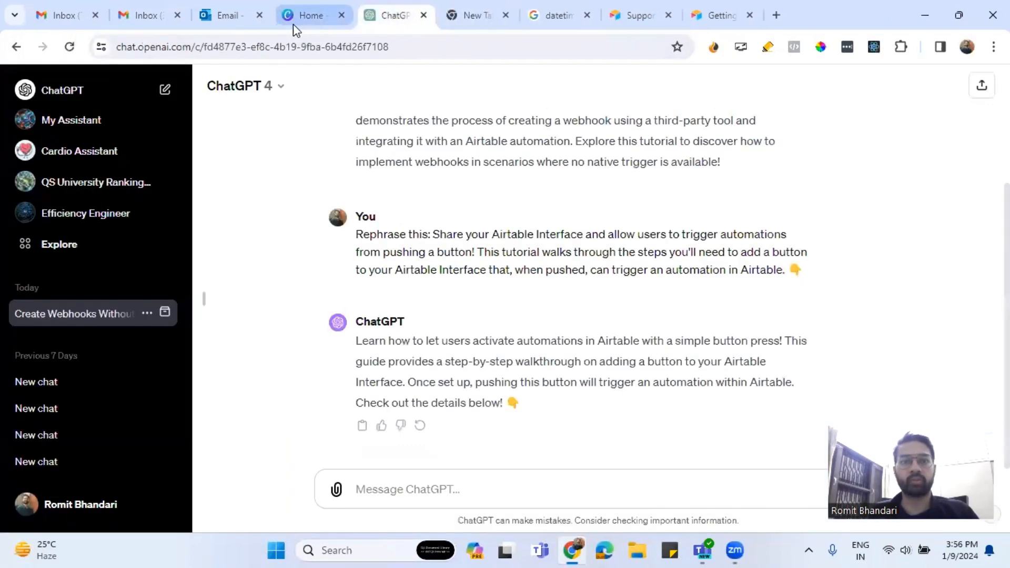
{"action": "left_click", "coordinate": [776, 15]}
{"action": "type", "text": "a"}
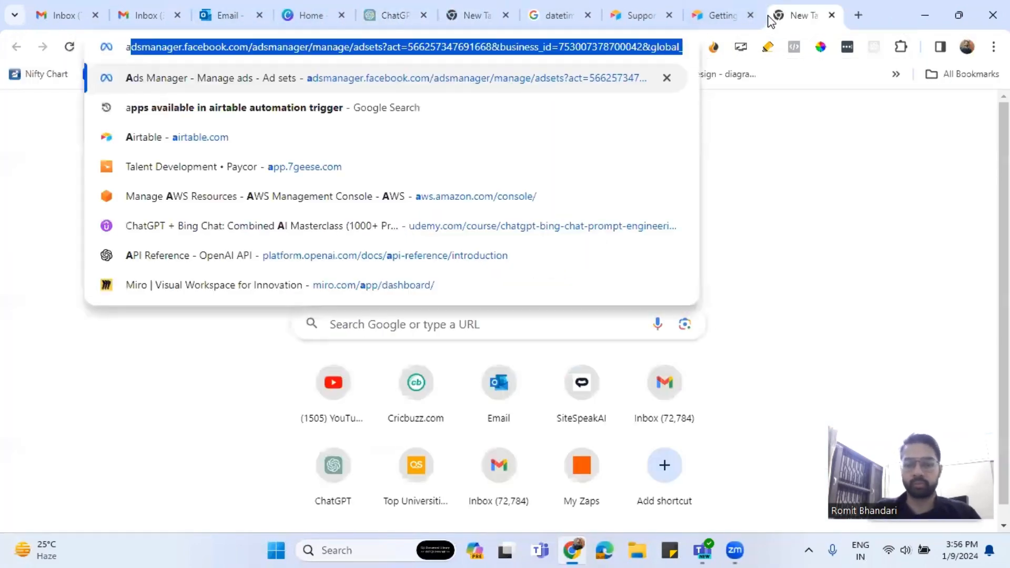
{"action": "type", "text": "irt"}
{"action": "key", "text": "Return"}
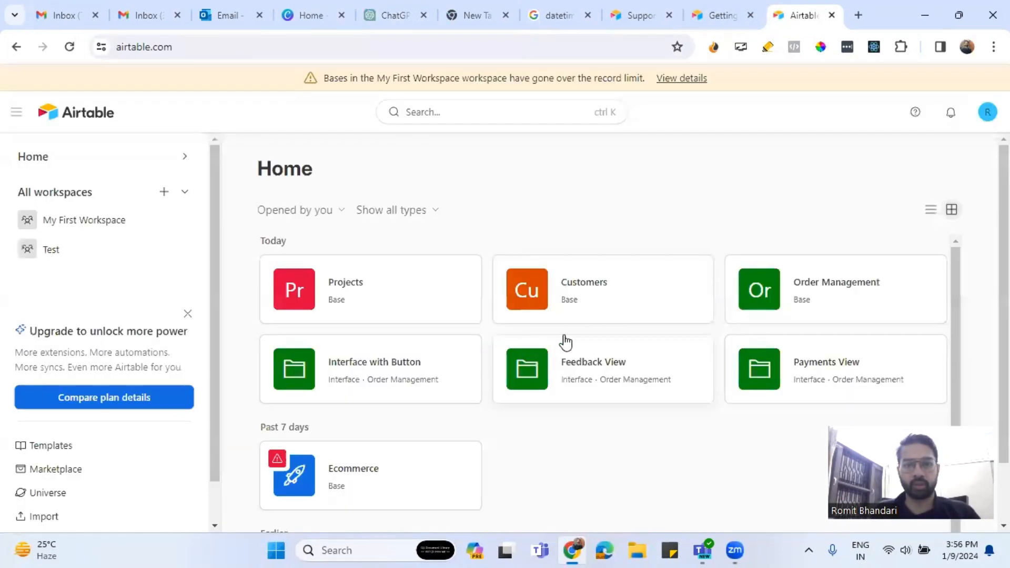
{"action": "left_click", "coordinate": [377, 290]}
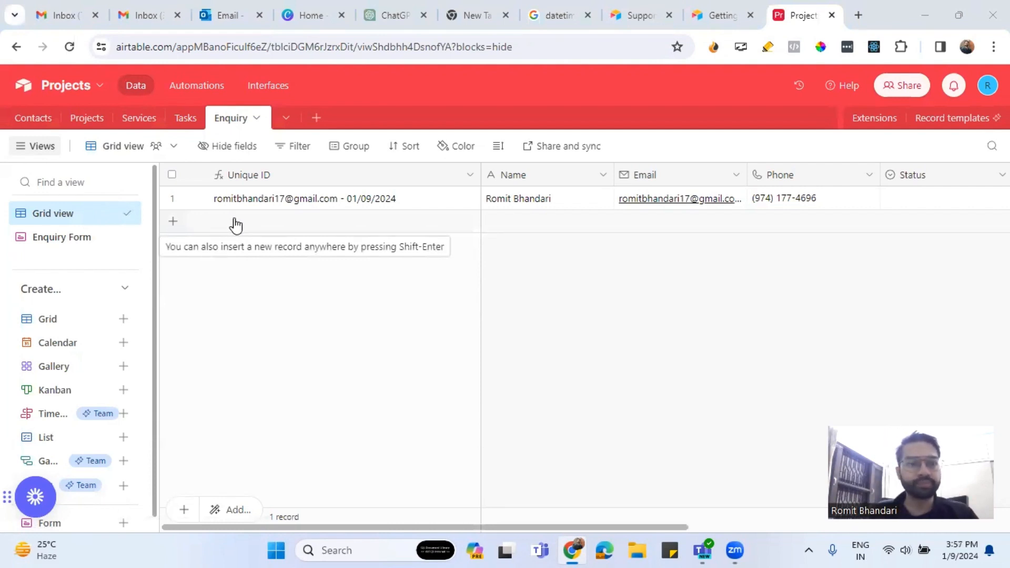
Copy the Enquiry Form's share link and open it in a fresh tab, closing extra tabs.
{"action": "left_click", "coordinate": [80, 236]}
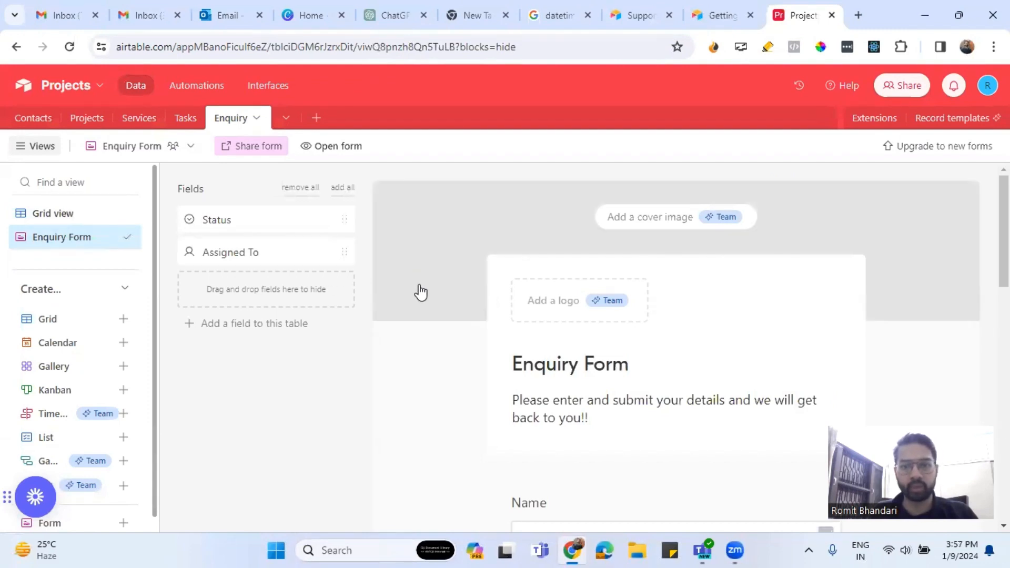
{"action": "left_click", "coordinate": [268, 152]}
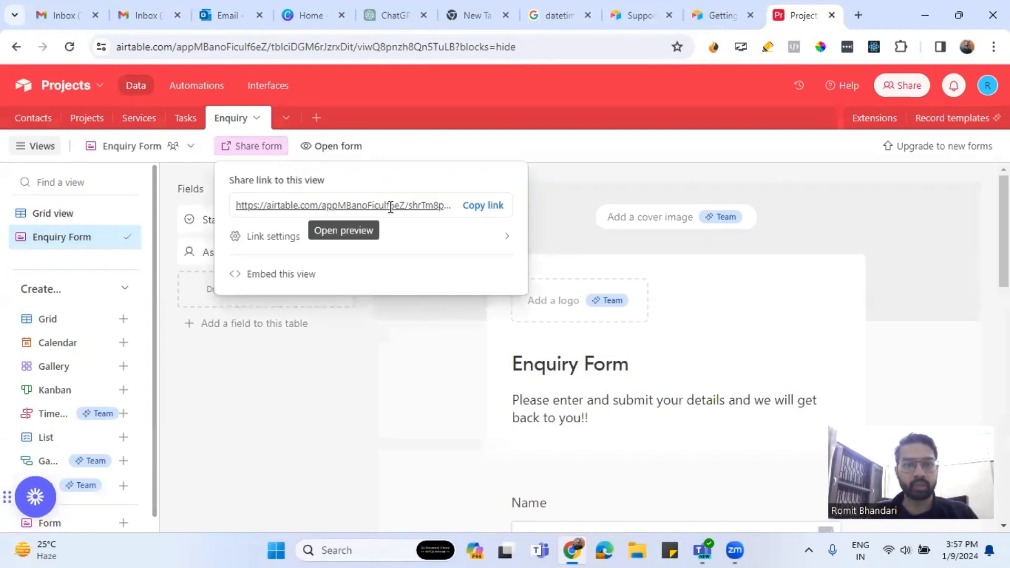
{"action": "left_click", "coordinate": [482, 205]}
{"action": "left_click", "coordinate": [750, 15]}
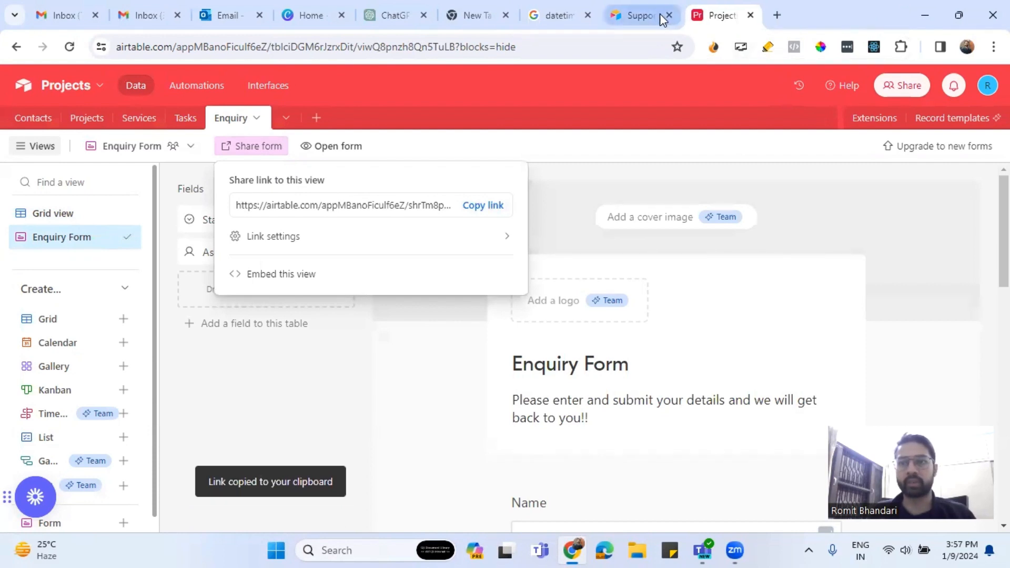
{"action": "left_click", "coordinate": [669, 16]}
{"action": "left_click", "coordinate": [587, 15]}
{"action": "left_click", "coordinate": [503, 15]}
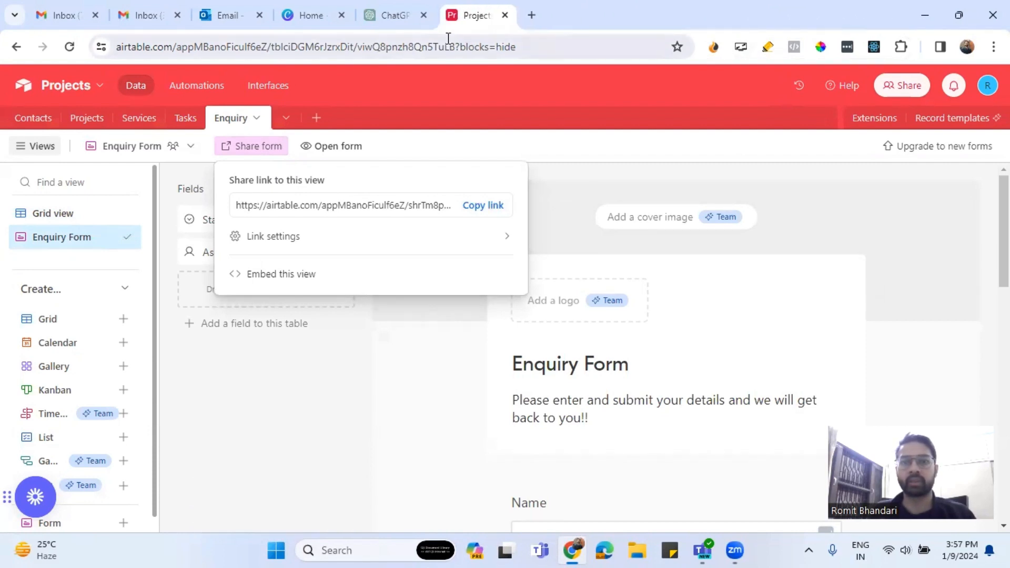
{"action": "left_click", "coordinate": [531, 16]}
{"action": "key", "text": "ctrl+v"}
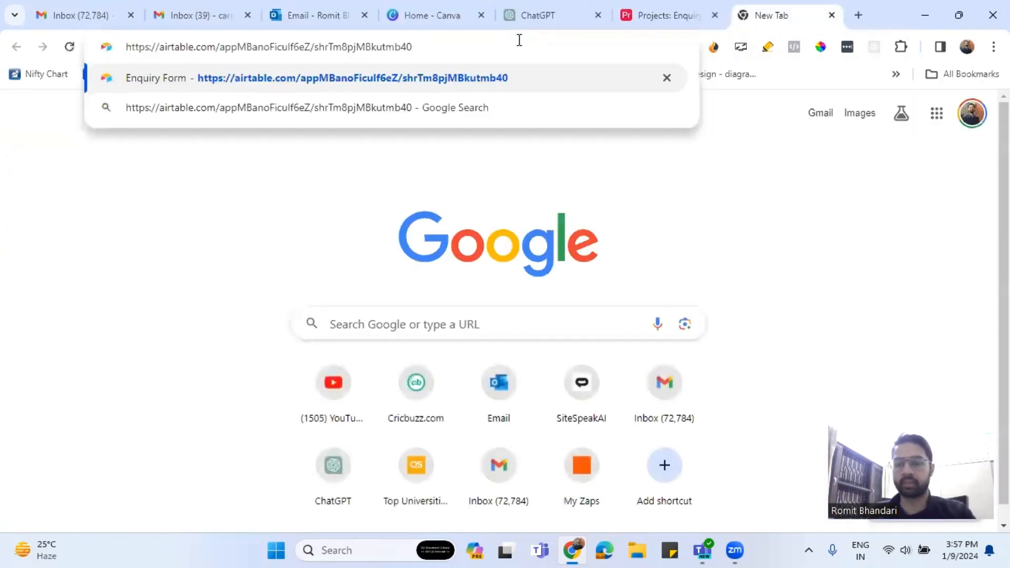
{"action": "key", "text": "Return"}
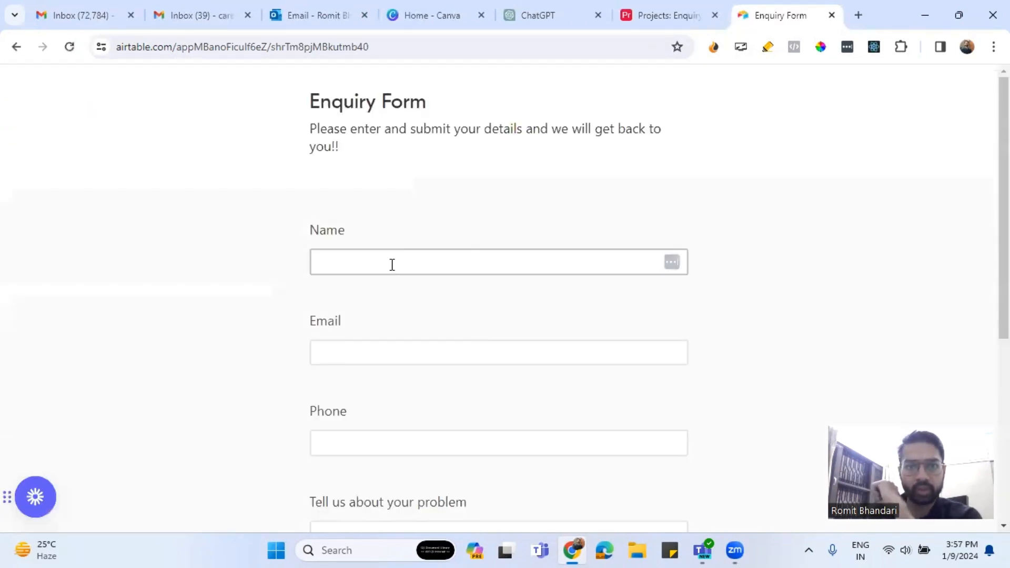
Fill in the form's Name, Email and Phone fields with the enquirer's details.
{"action": "left_click", "coordinate": [392, 264]}
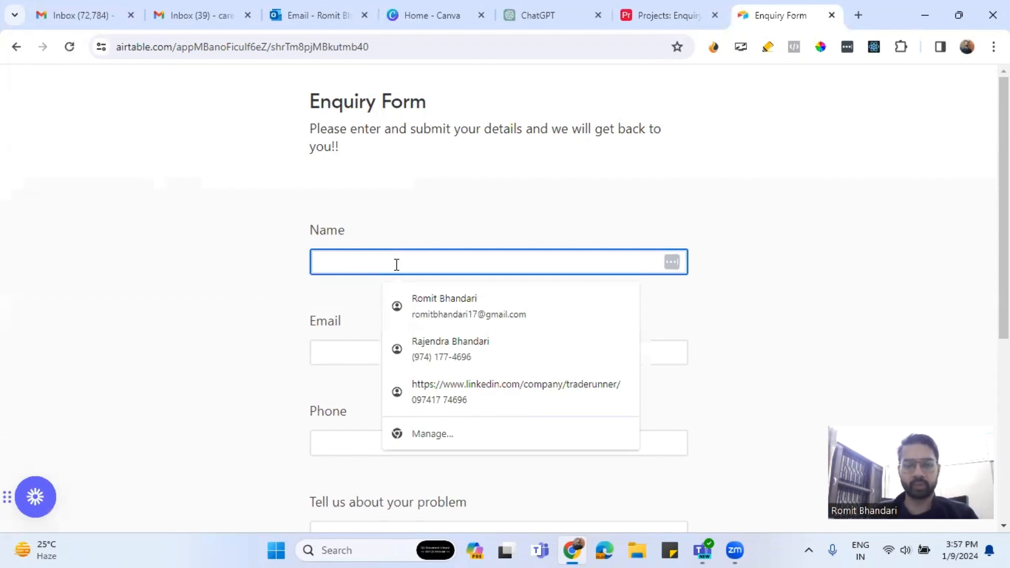
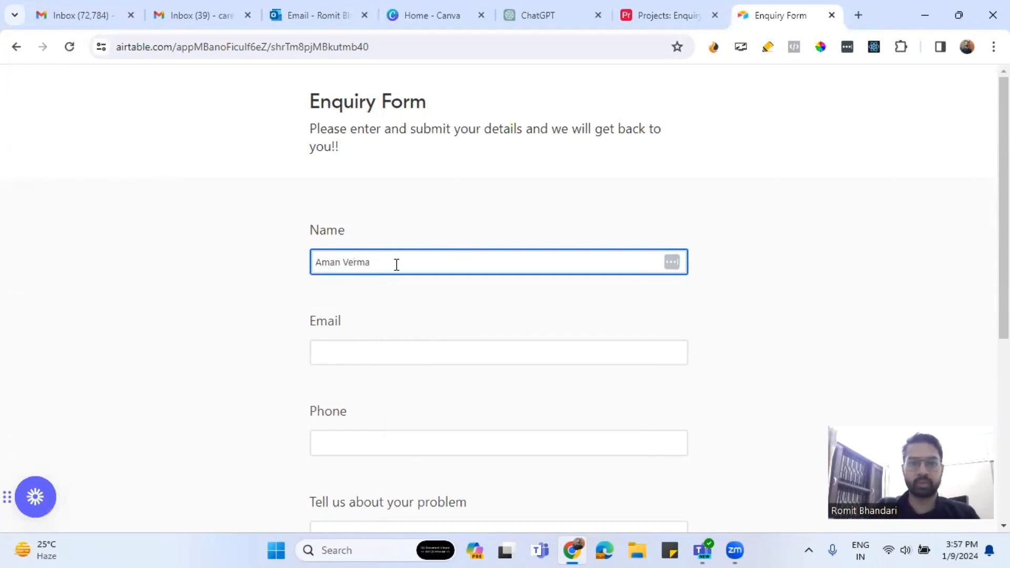
{"action": "left_click", "coordinate": [489, 360]}
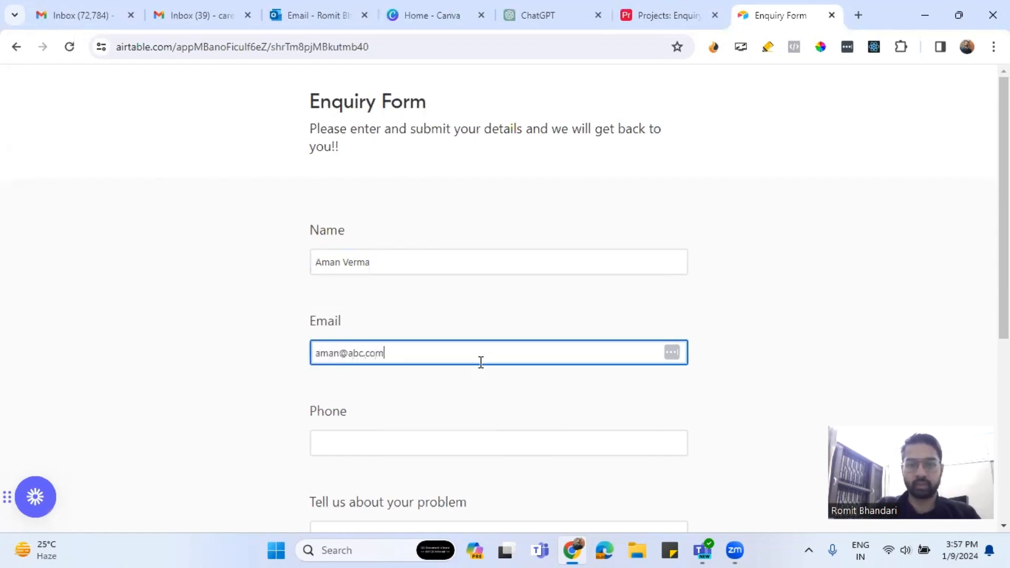
{"action": "left_click", "coordinate": [435, 437]}
{"action": "type", "text": "54544545"}
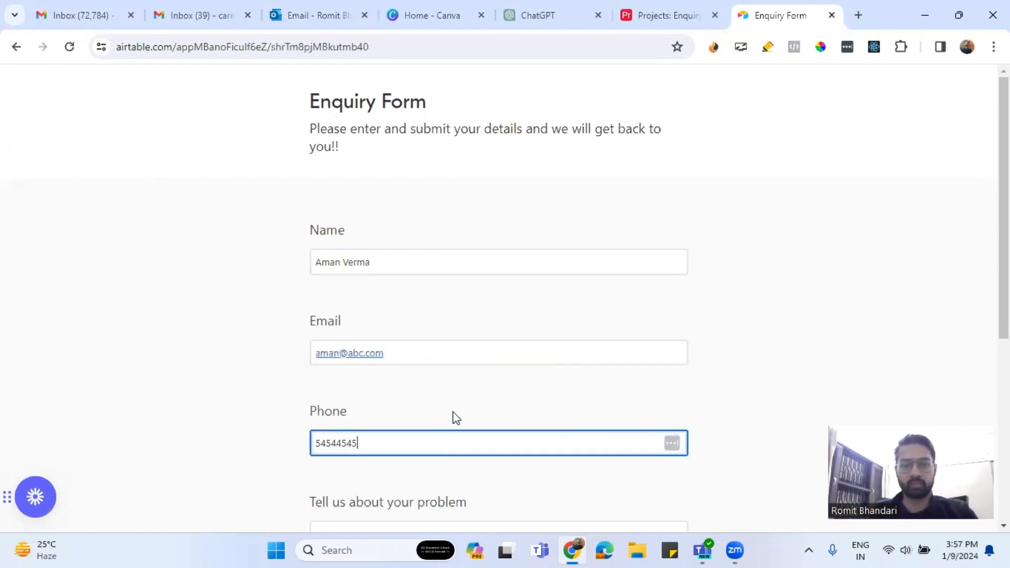
{"action": "scroll", "coordinate": [405, 353], "scroll_direction": "down", "scroll_amount": 6}
Describe the problem as 'Automations', submit the form, and return to the Airtable base.
{"action": "left_click", "coordinate": [435, 219]}
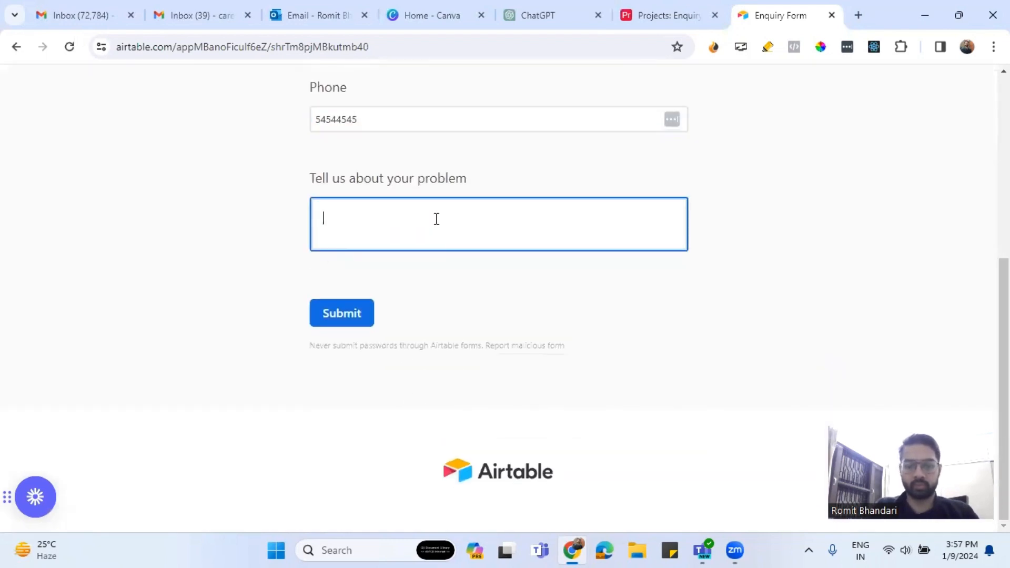
{"action": "type", "text": "Ao"}
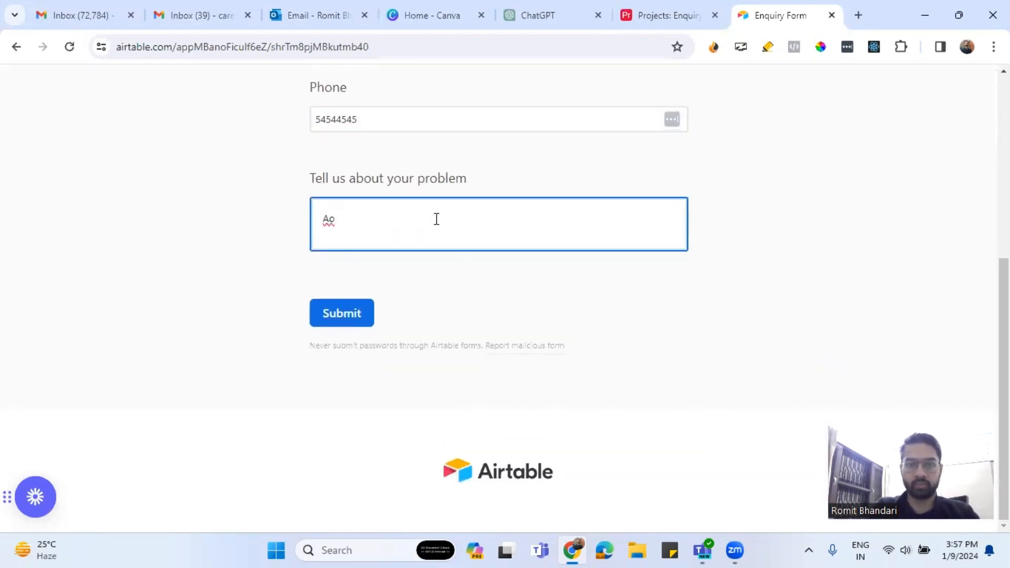
{"action": "key", "text": "BackSpace"}
{"action": "type", "text": "utomations!!"}
{"action": "left_click", "coordinate": [342, 313]}
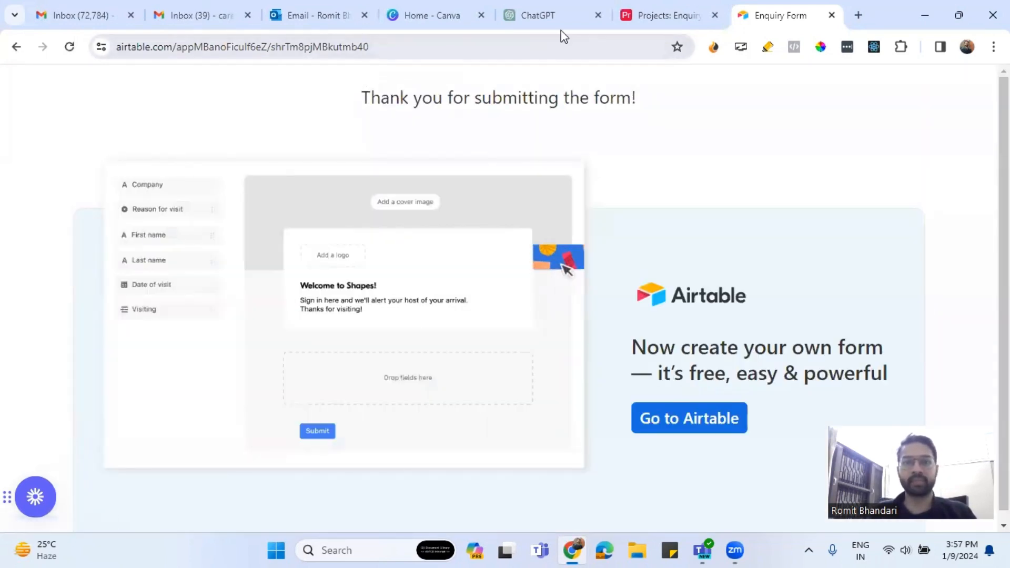
{"action": "left_click", "coordinate": [650, 14]}
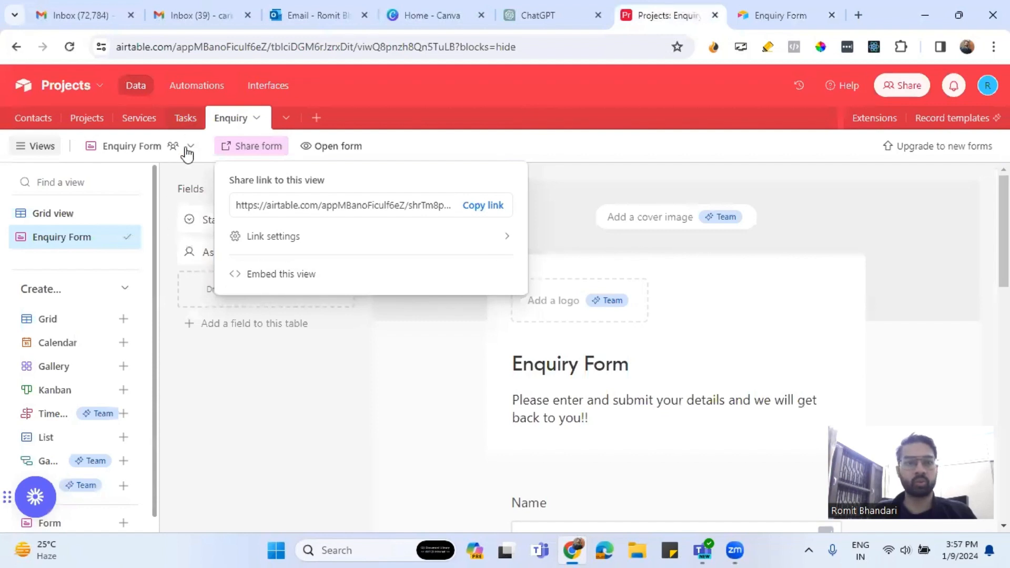
Switch to Grid view and set the first enquiry's empty Status to New.
{"action": "left_click", "coordinate": [91, 211]}
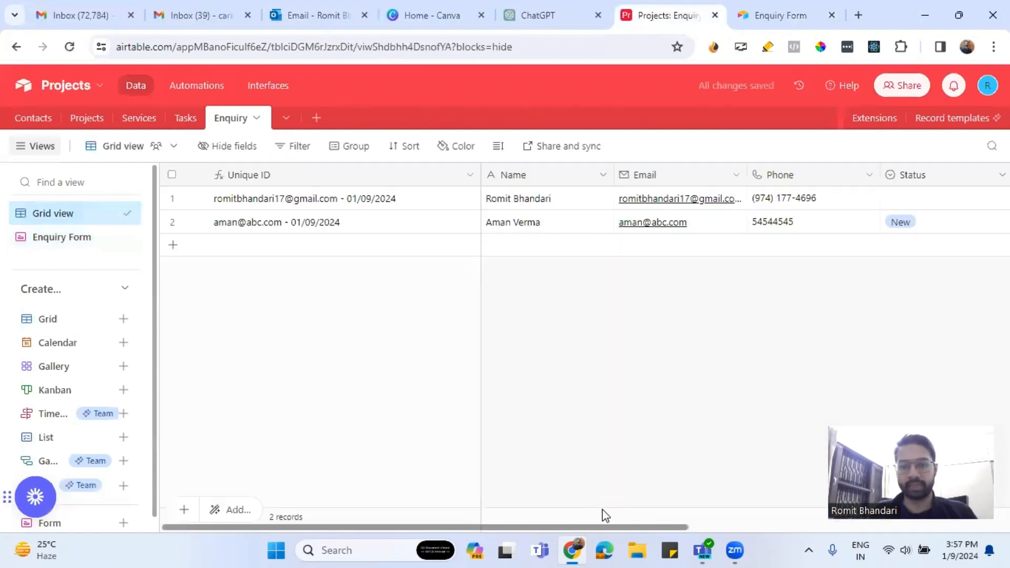
{"action": "left_click_drag", "start_coordinate": [604, 527], "coordinate": [733, 532]}
{"action": "left_click", "coordinate": [742, 202]}
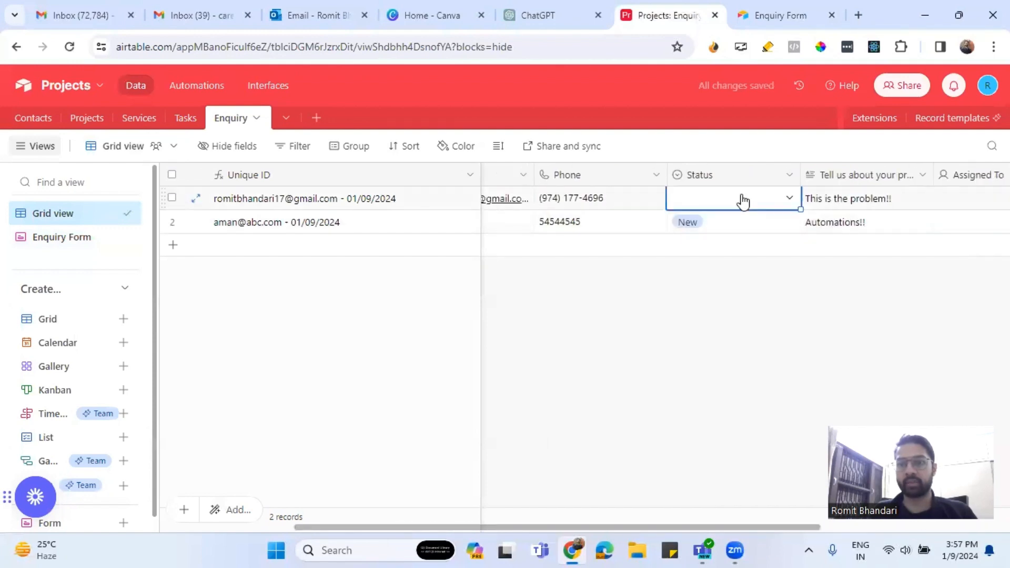
{"action": "left_click", "coordinate": [786, 198]}
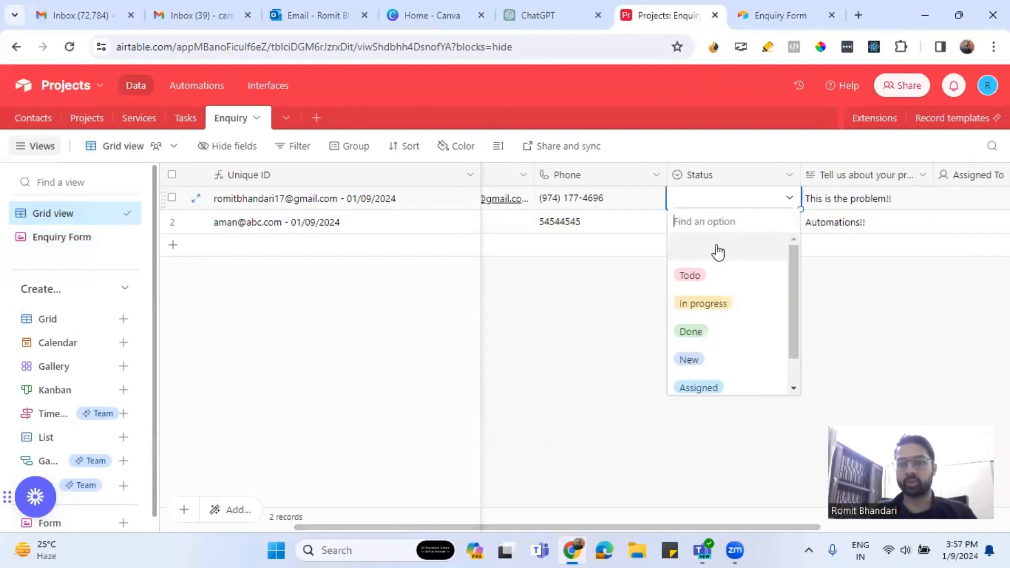
{"action": "scroll", "coordinate": [710, 349], "scroll_direction": "down", "scroll_amount": 1}
{"action": "left_click", "coordinate": [705, 330]}
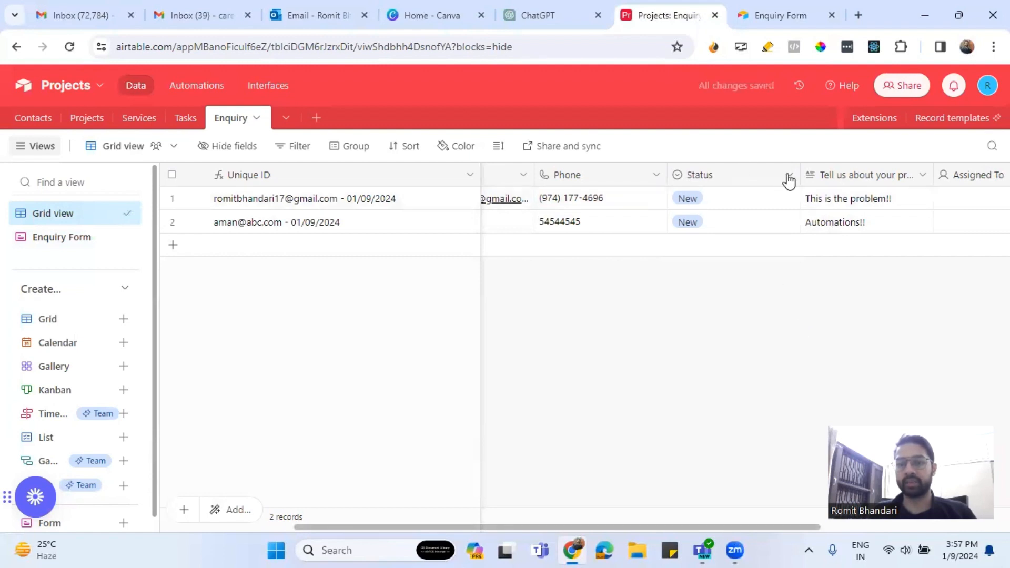
{"action": "scroll", "coordinate": [708, 522], "scroll_direction": "left", "scroll_amount": 5}
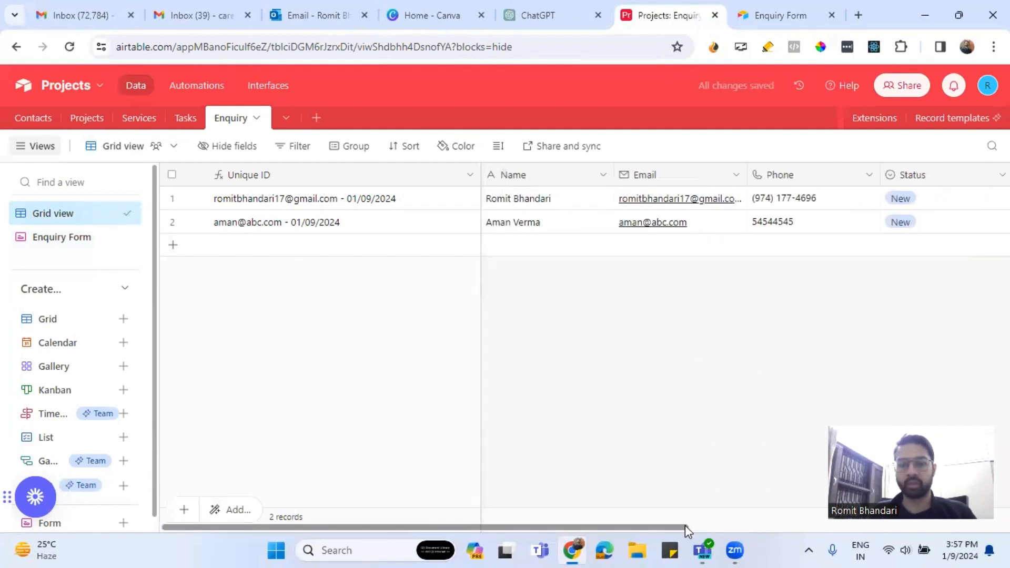
Create Automation 2 triggered when a record in the Enquiry table matches conditions.
{"action": "left_click", "coordinate": [201, 92]}
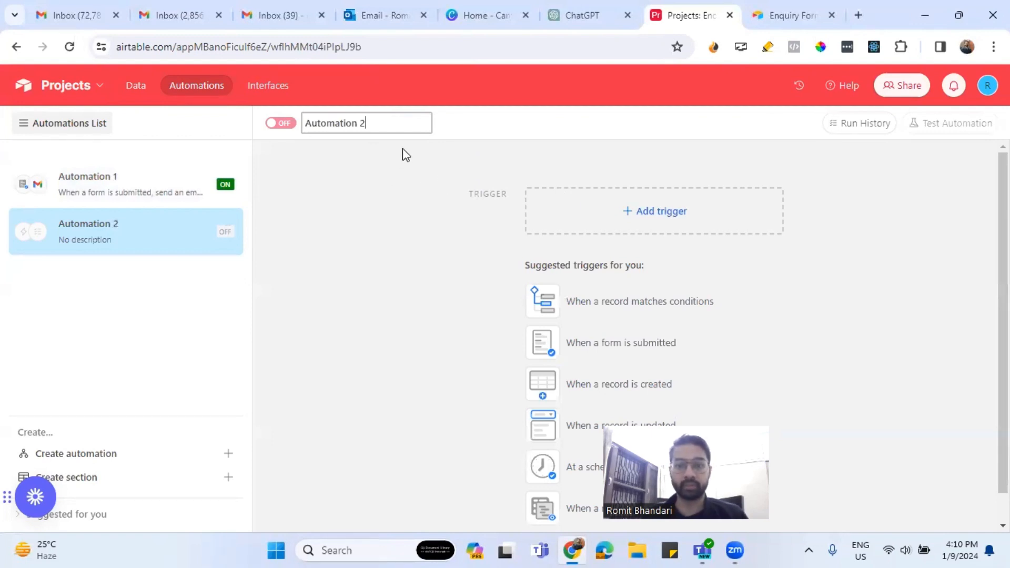
{"action": "key", "text": "BackSpace"}
{"action": "type", "text": "2"}
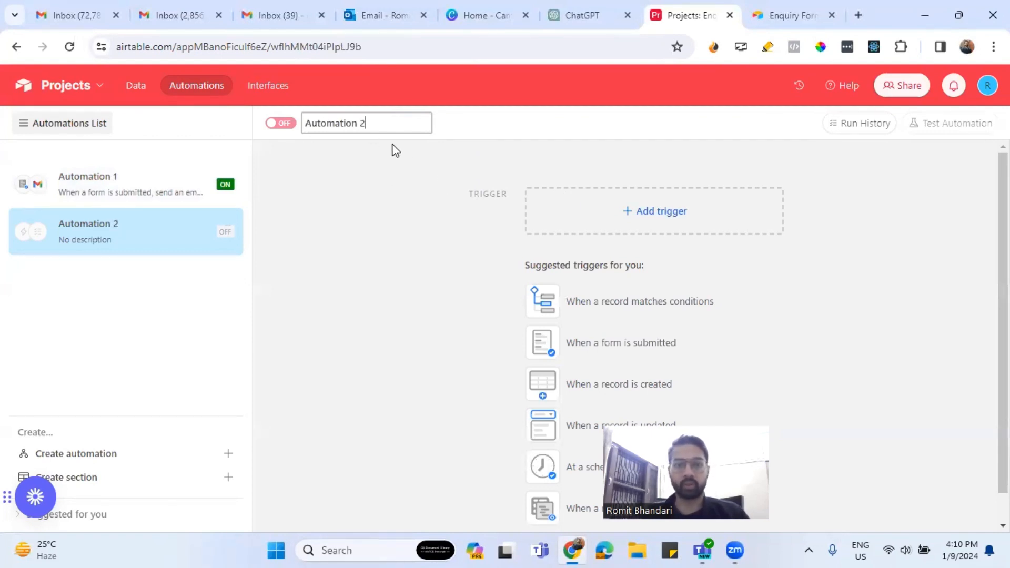
{"action": "left_click", "coordinate": [660, 215]}
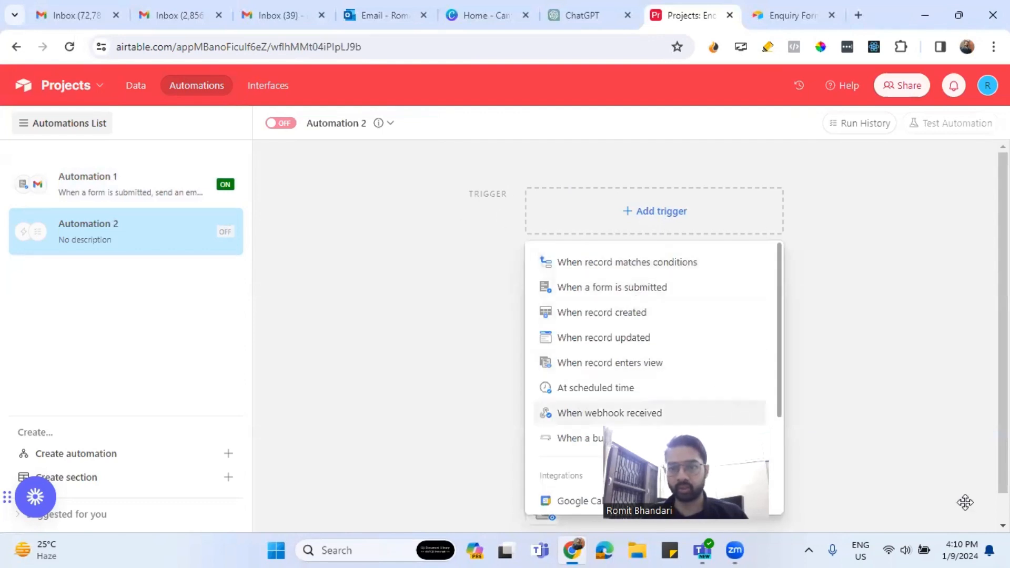
{"action": "left_click", "coordinate": [646, 263]}
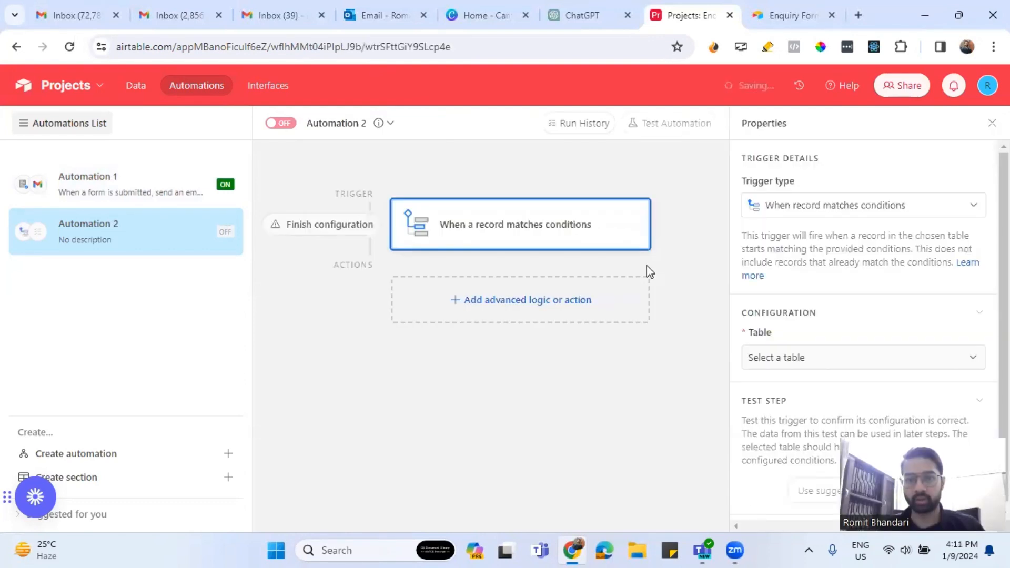
{"action": "left_click", "coordinate": [818, 360]}
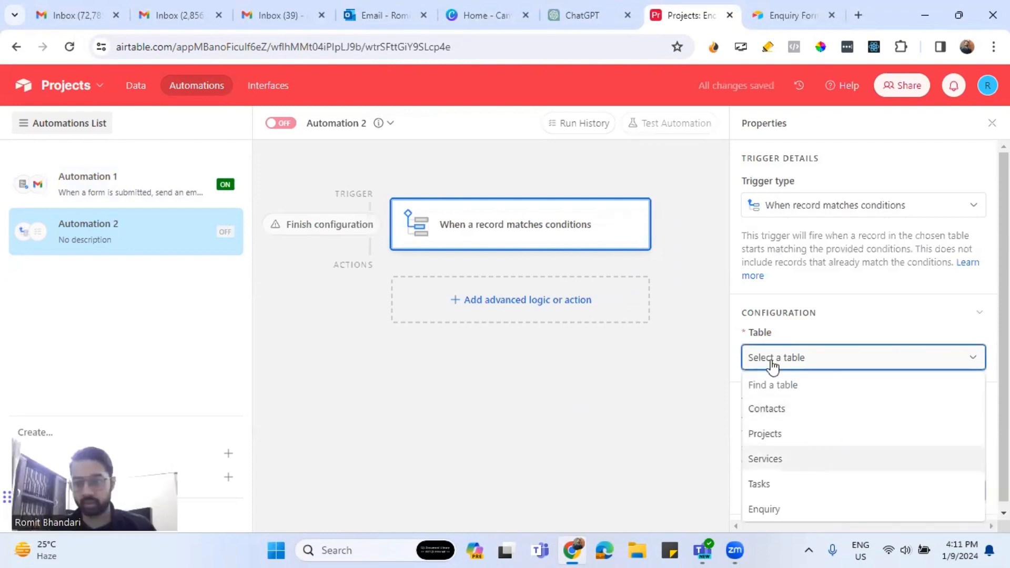
{"action": "left_click", "coordinate": [787, 509]}
Add the trigger condition Assigned To is not empty.
{"action": "scroll", "coordinate": [847, 416], "scroll_direction": "down", "scroll_amount": 2}
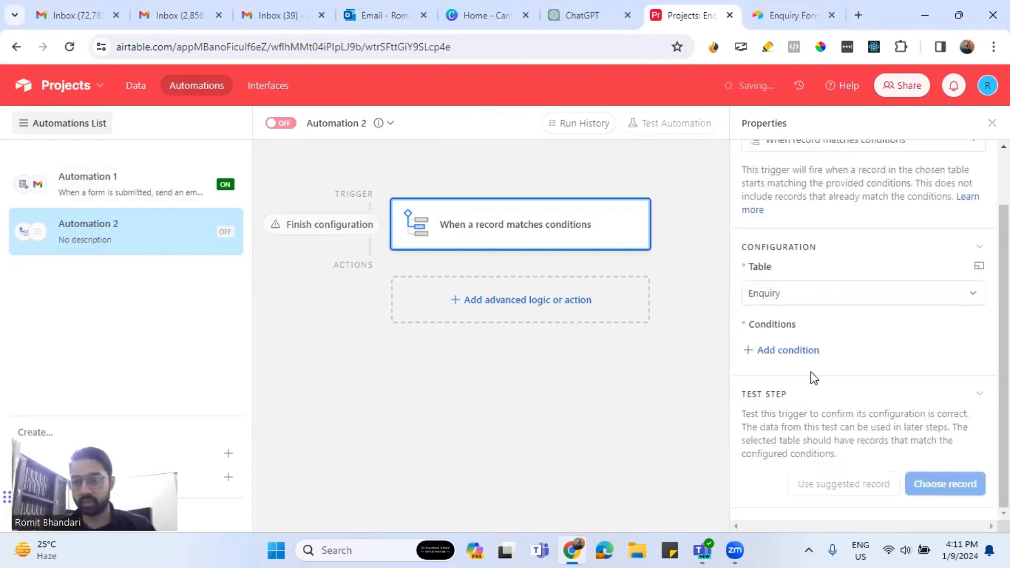
{"action": "left_click", "coordinate": [787, 350]}
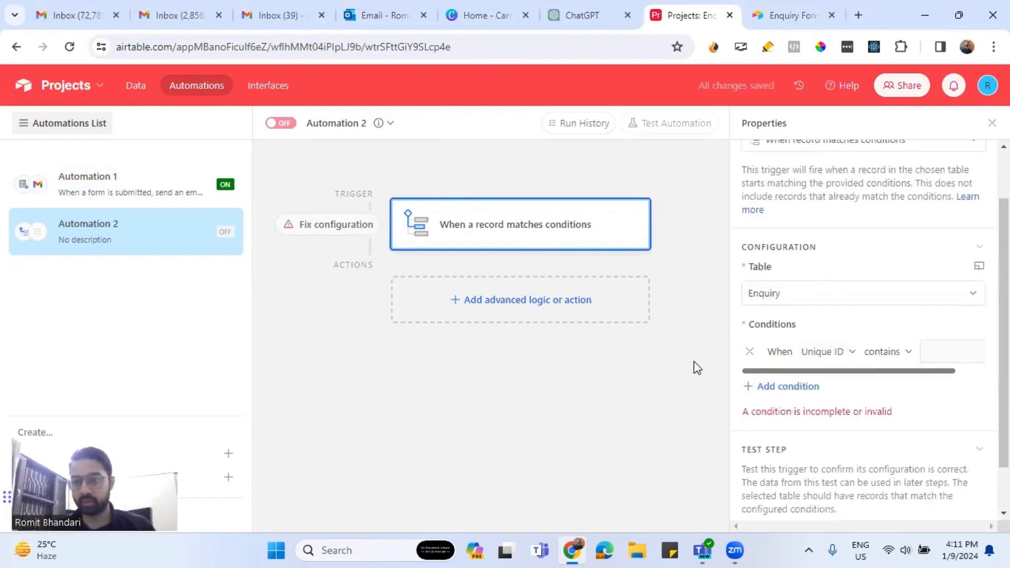
{"action": "left_click", "coordinate": [850, 353]}
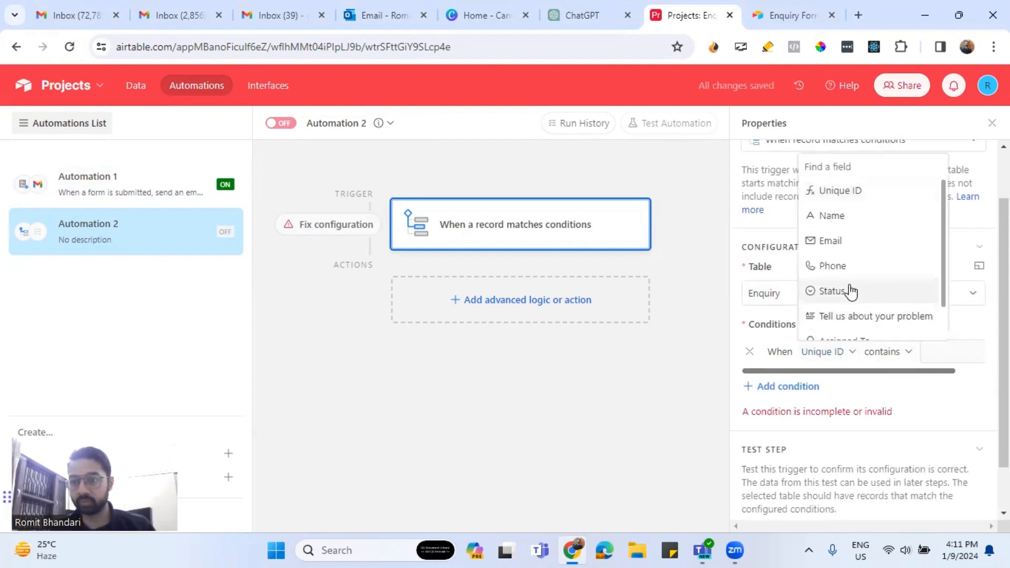
{"action": "scroll", "coordinate": [849, 294], "scroll_direction": "down", "scroll_amount": 2}
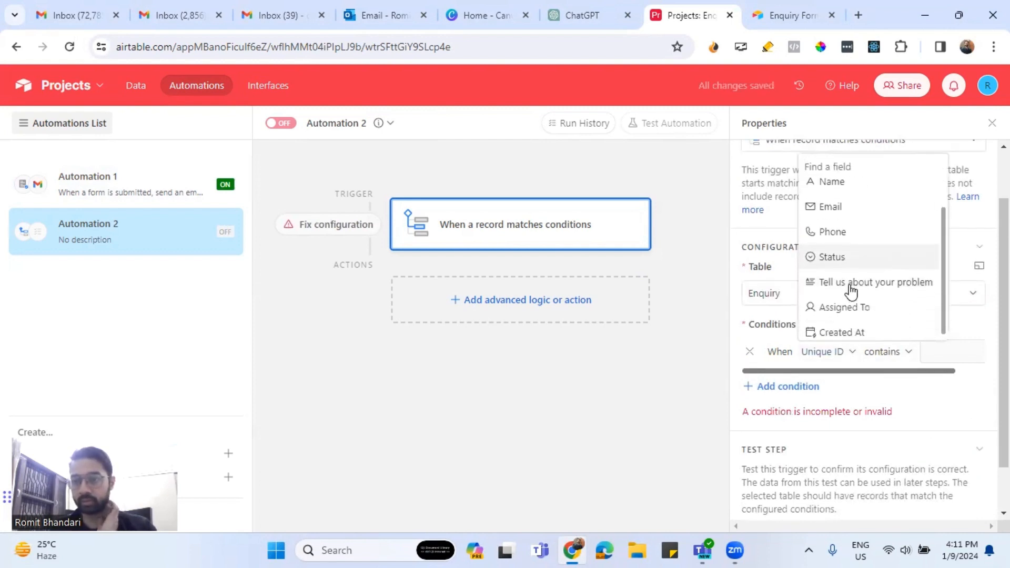
{"action": "left_click", "coordinate": [845, 304]}
{"action": "left_click", "coordinate": [886, 354]}
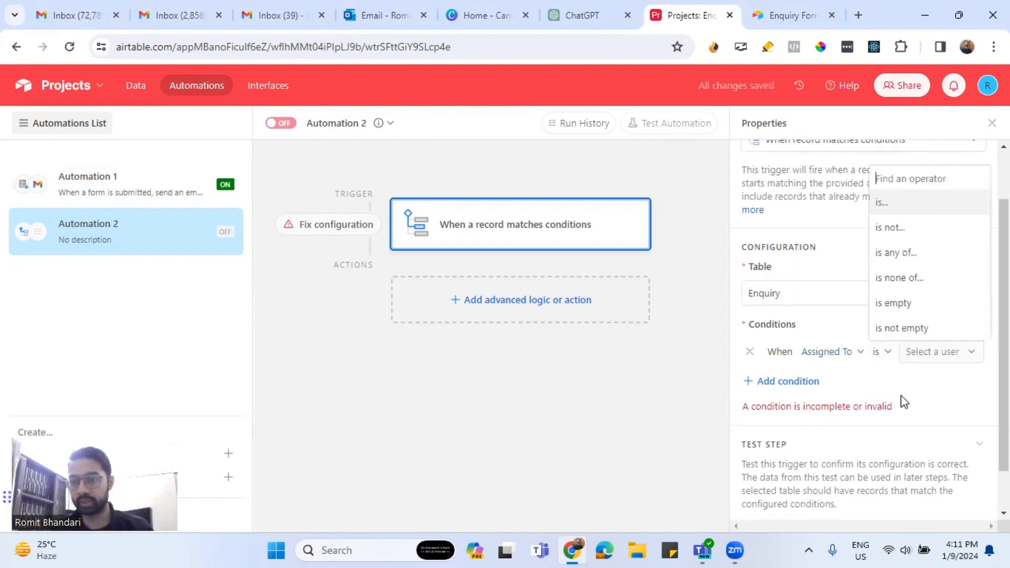
{"action": "left_click", "coordinate": [897, 332]}
Add a second trigger condition requiring Status to be New.
{"action": "left_click", "coordinate": [805, 382]}
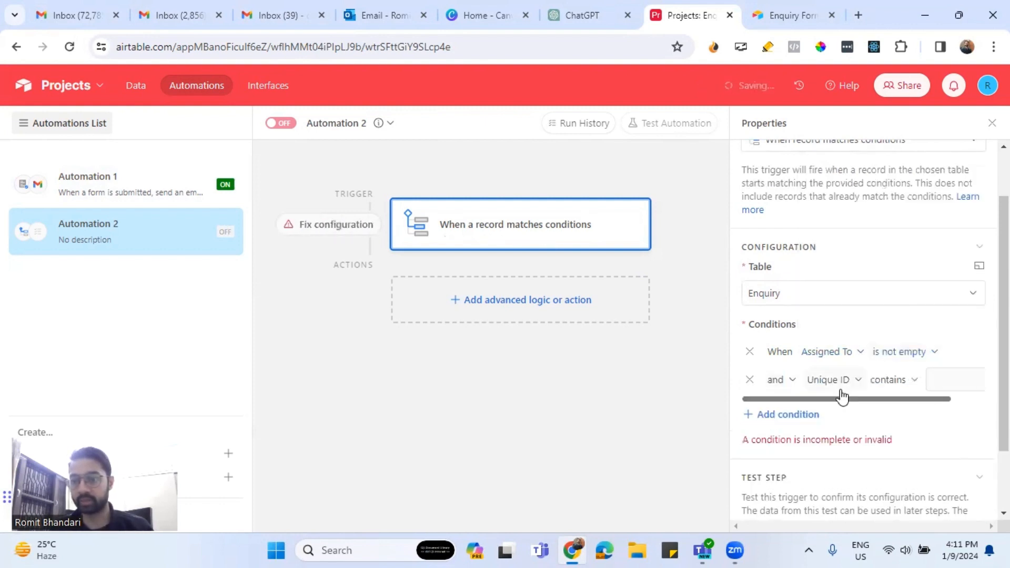
{"action": "left_click", "coordinate": [841, 379]}
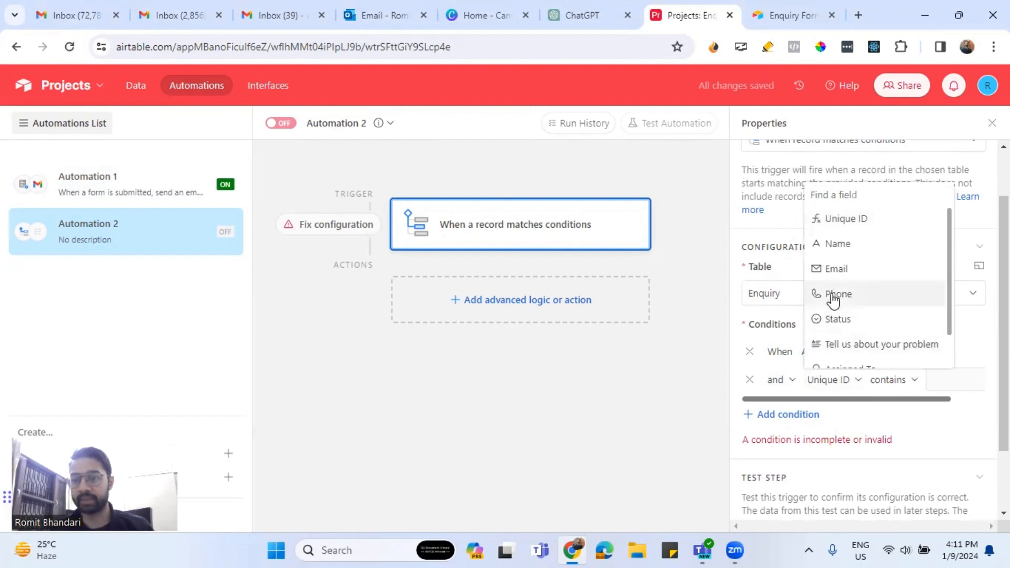
{"action": "left_click", "coordinate": [834, 318]}
{"action": "left_click", "coordinate": [896, 379]}
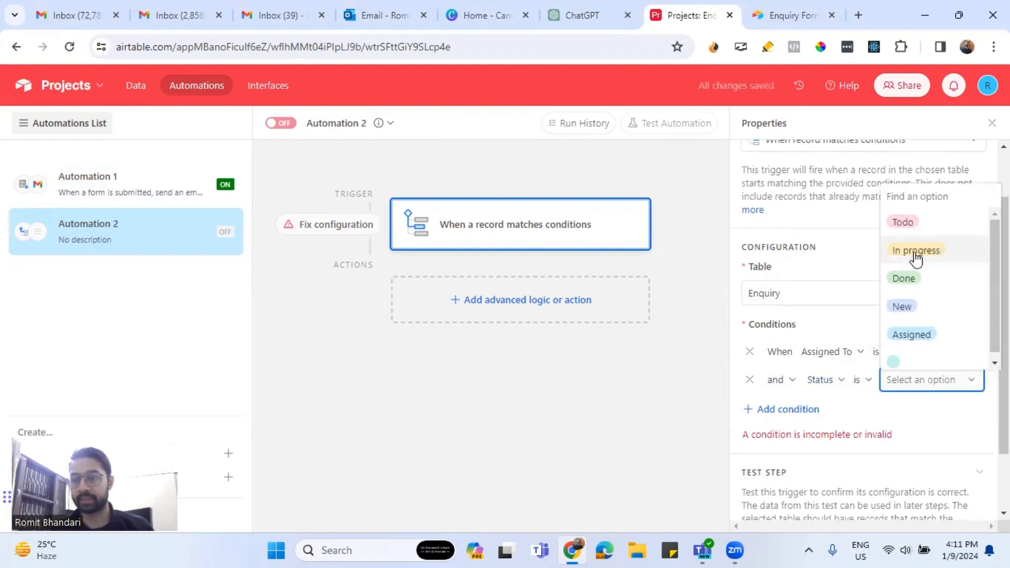
{"action": "left_click", "coordinate": [902, 307]}
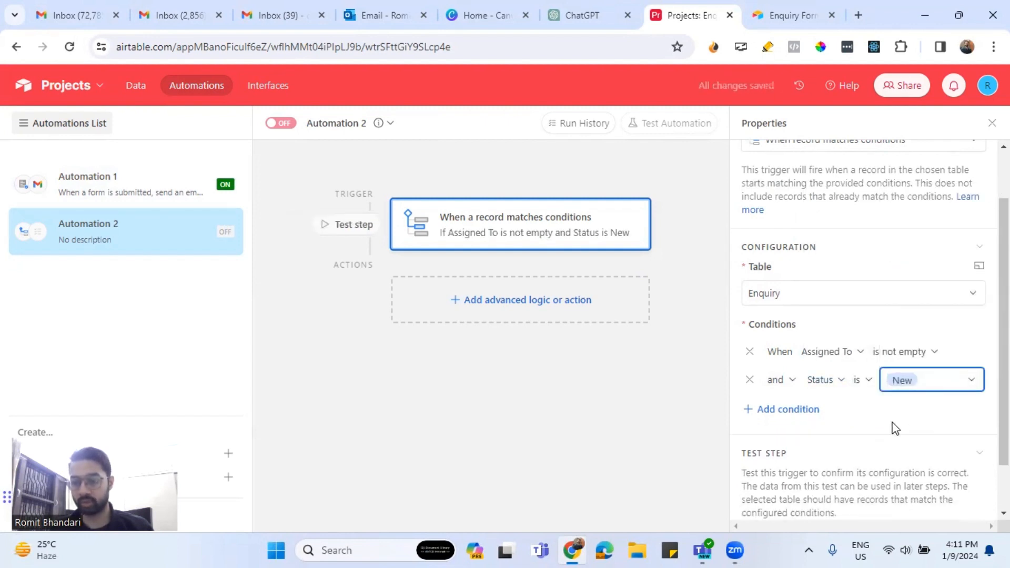
{"action": "scroll", "coordinate": [895, 429], "scroll_direction": "down", "scroll_amount": 1}
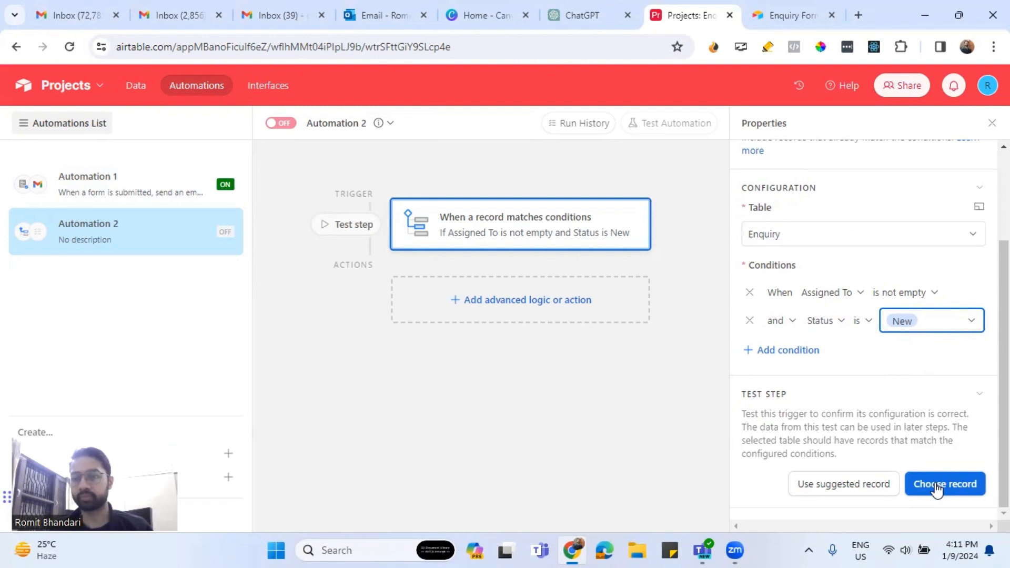
Try picking a test record for the trigger, then collapse the trigger configuration.
{"action": "left_click", "coordinate": [936, 489]}
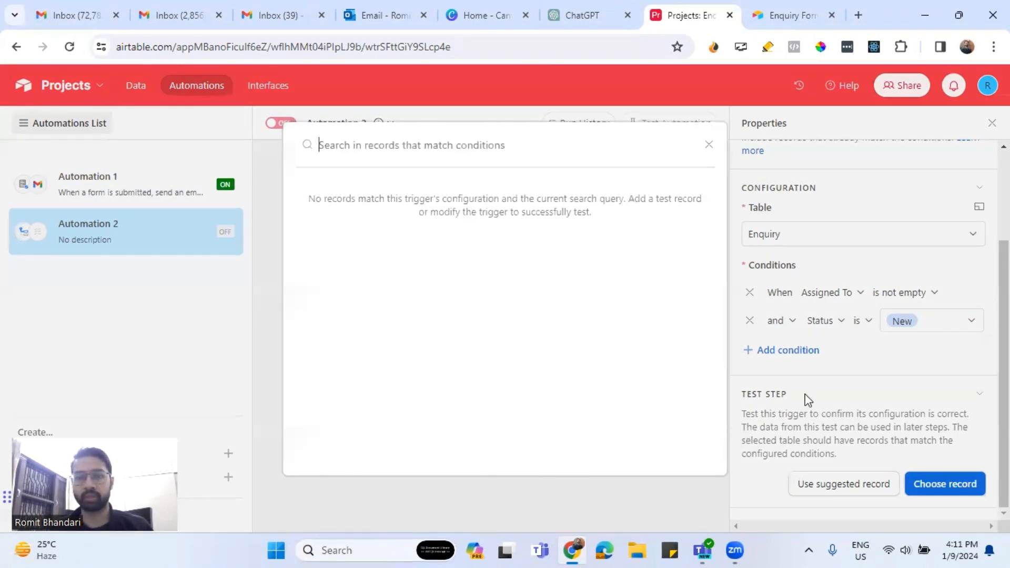
{"action": "left_click", "coordinate": [708, 145]}
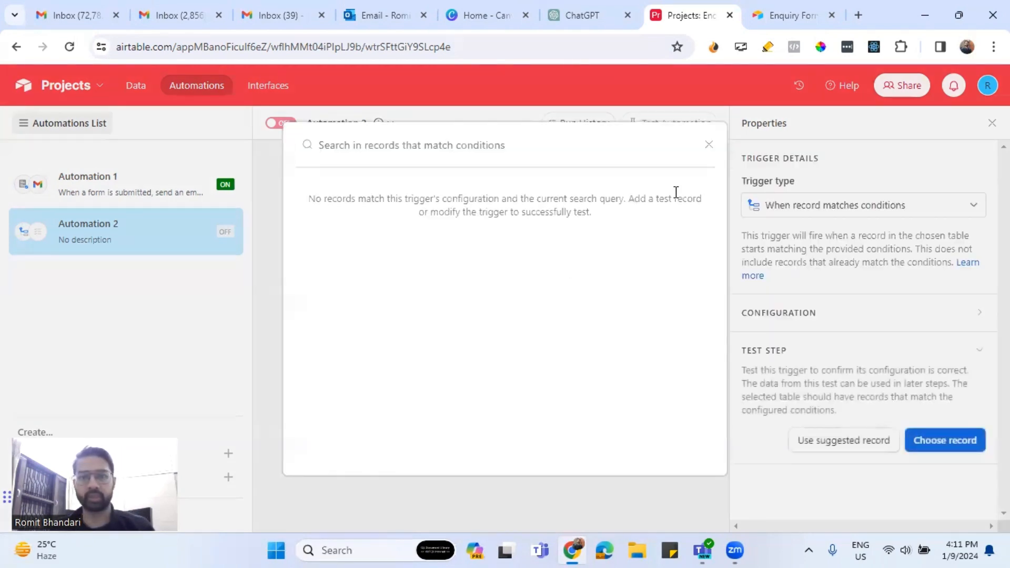
{"action": "left_click", "coordinate": [708, 145]}
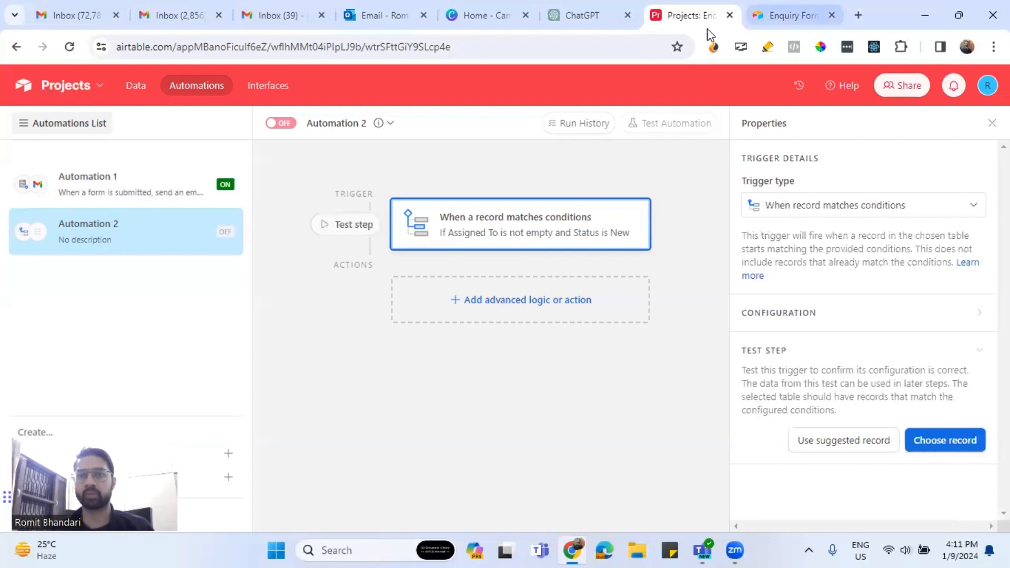
{"action": "right_click", "coordinate": [139, 92]}
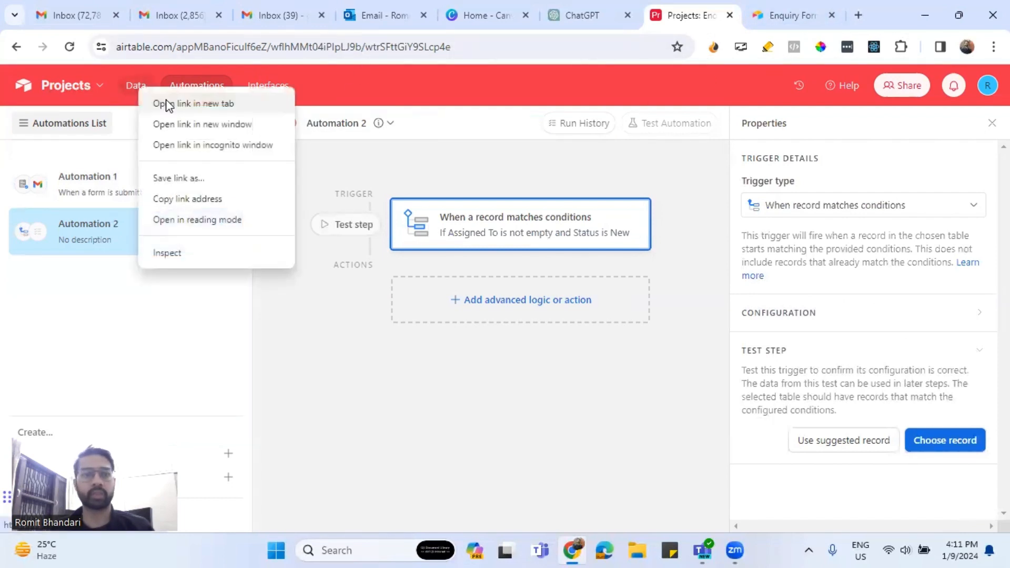
In a new data tab, assign the first enquiry to the only listed user, then return to Automation 2.
{"action": "left_click", "coordinate": [163, 102]}
{"action": "left_click", "coordinate": [688, 15]}
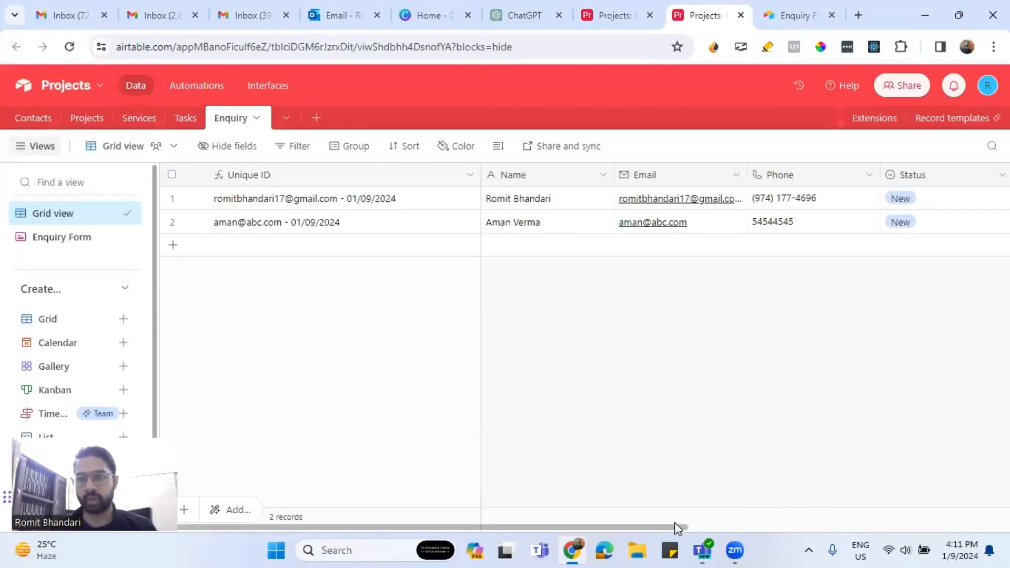
{"action": "left_click_drag", "start_coordinate": [677, 527], "coordinate": [926, 514]}
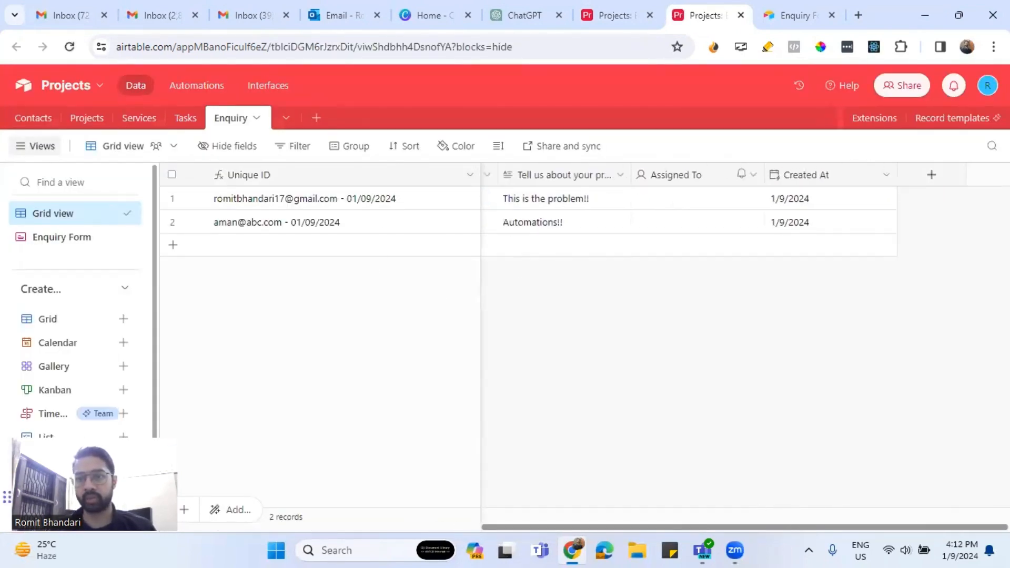
{"action": "left_click", "coordinate": [726, 198]}
{"action": "left_click", "coordinate": [699, 202]}
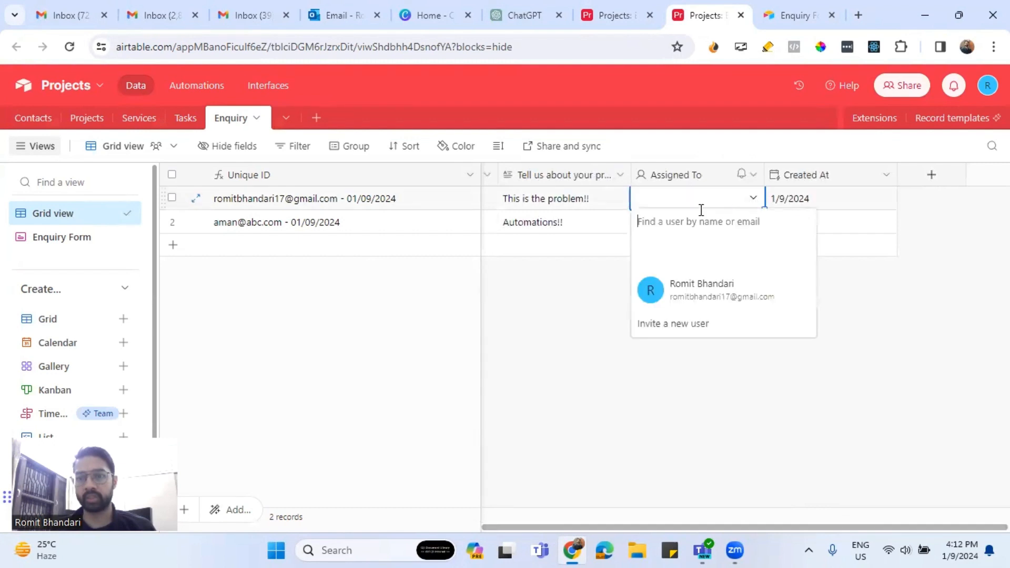
{"action": "left_click", "coordinate": [689, 287]}
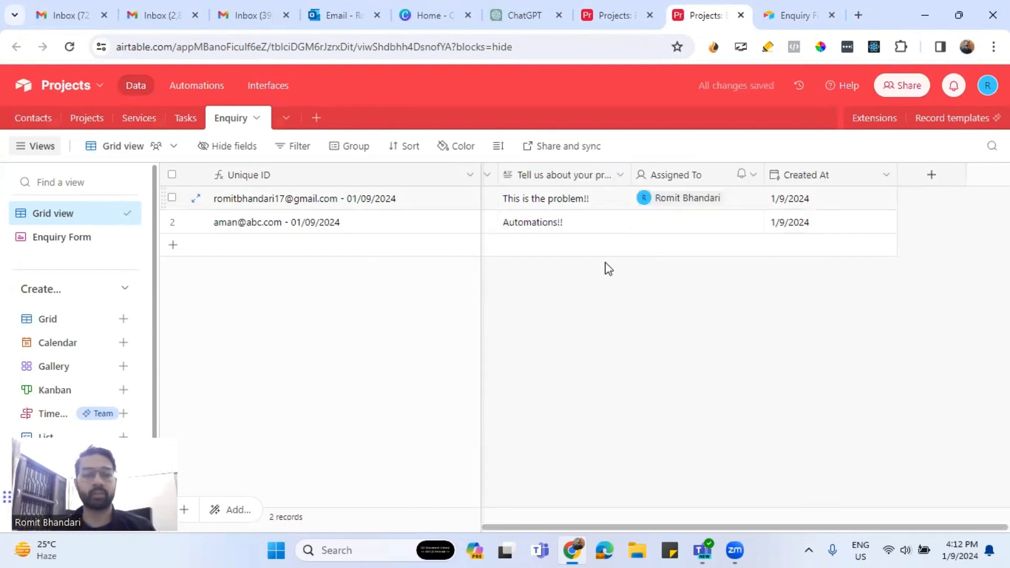
{"action": "left_click", "coordinate": [778, 16]}
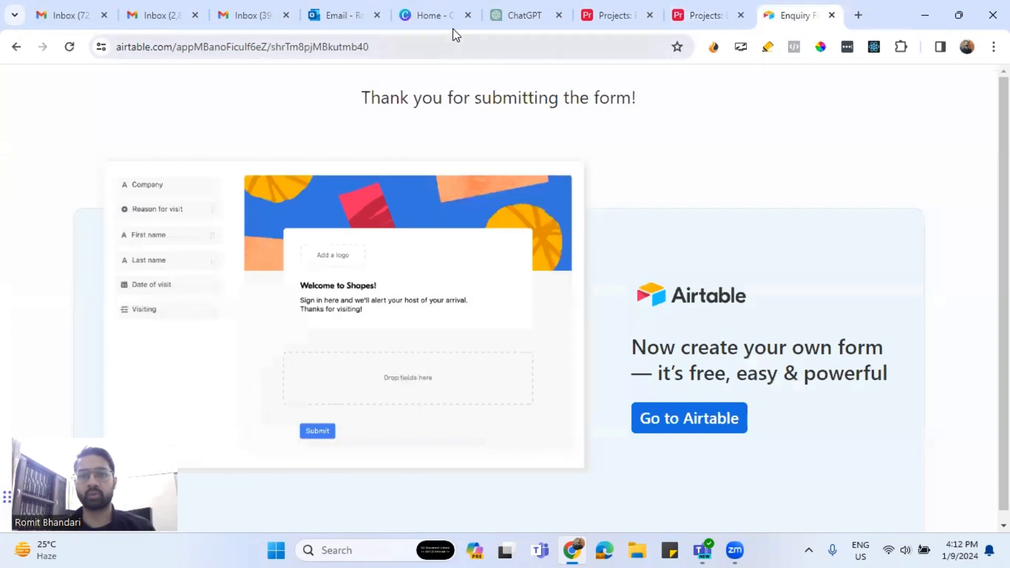
{"action": "left_click", "coordinate": [622, 15]}
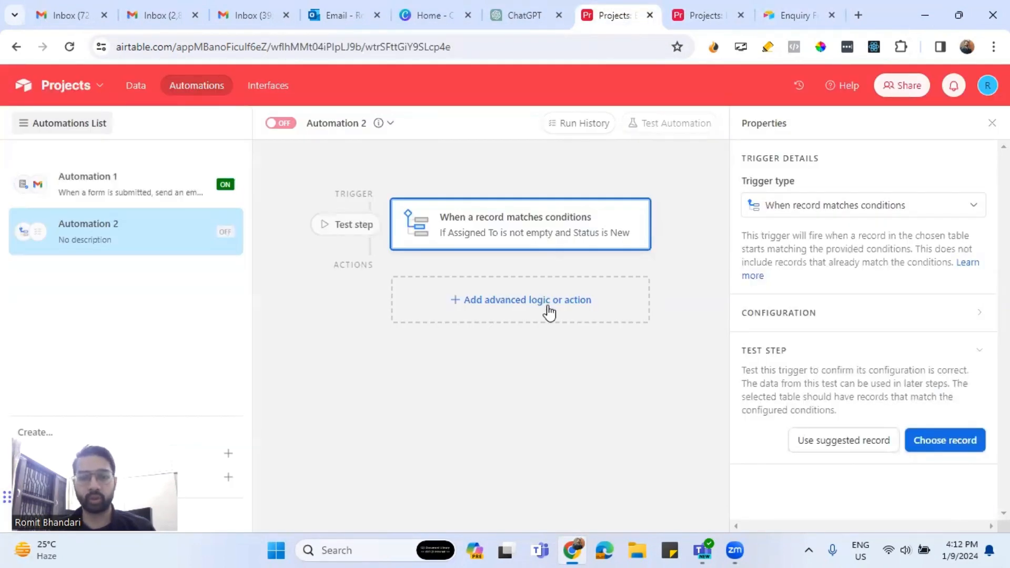
Test the trigger with the matching enquiry record and add an Update record action.
{"action": "left_click", "coordinate": [946, 443]}
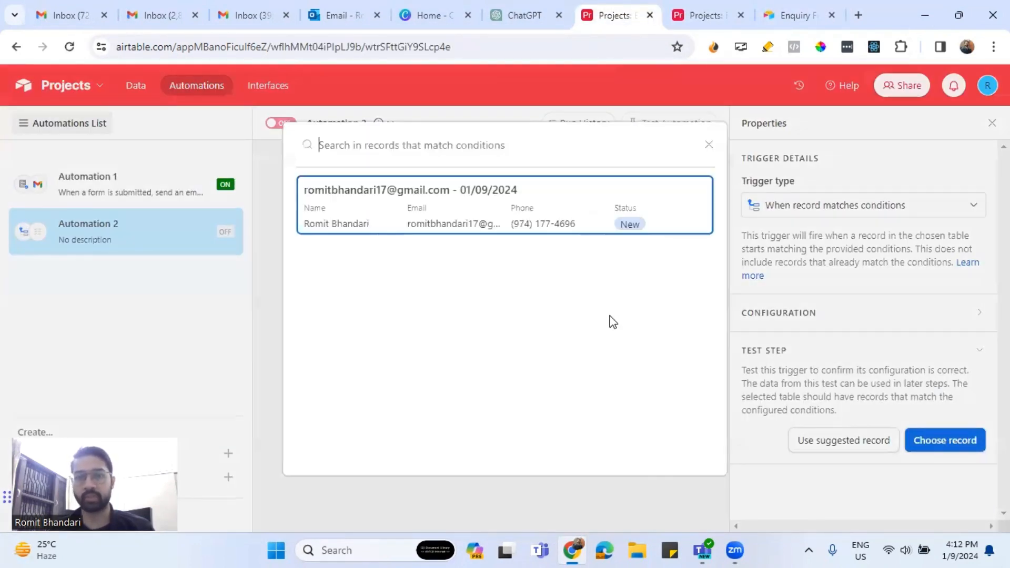
{"action": "left_click", "coordinate": [418, 216]}
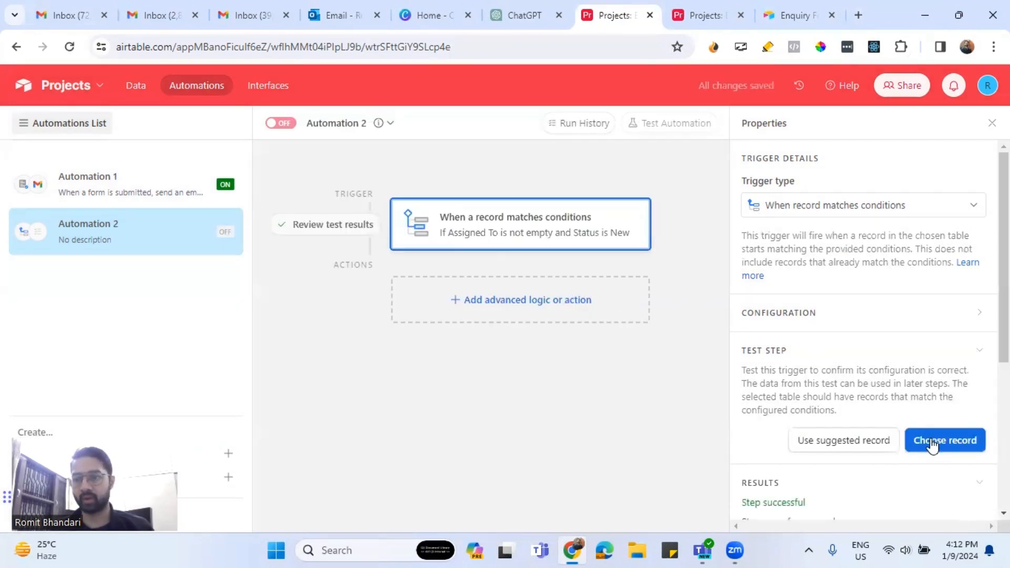
{"action": "left_click", "coordinate": [541, 307]}
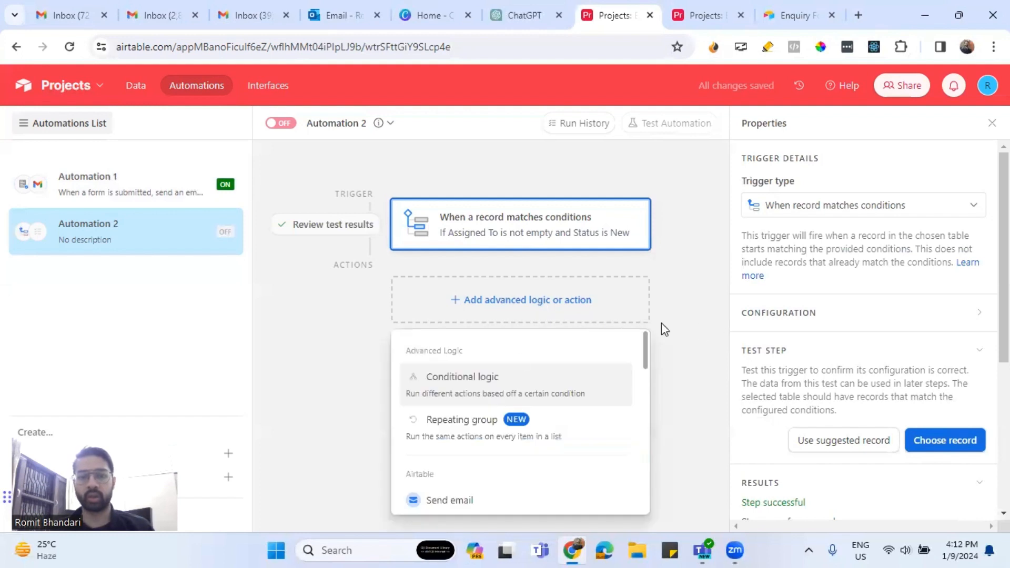
{"action": "scroll", "coordinate": [537, 390], "scroll_direction": "down", "scroll_amount": 3}
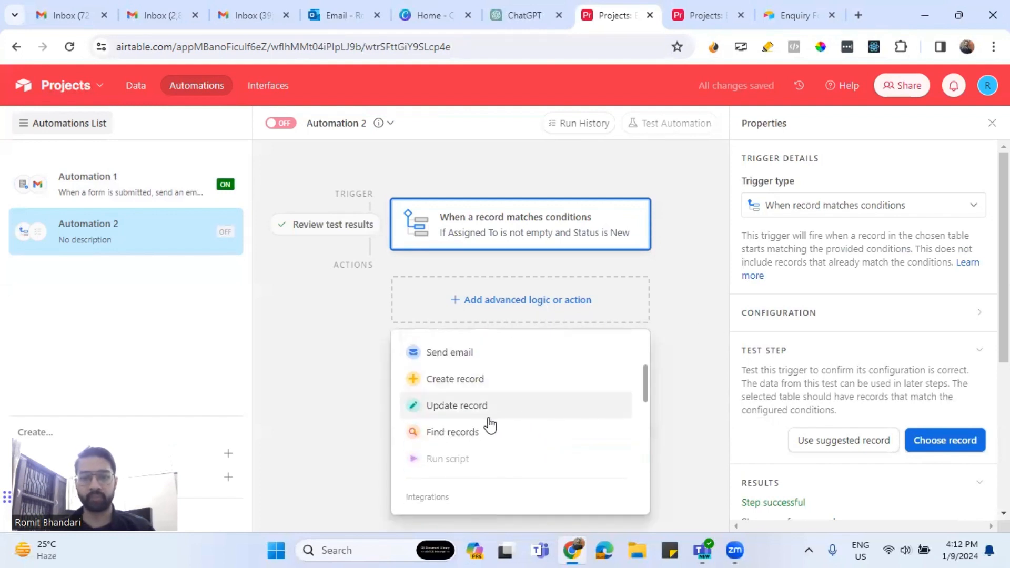
{"action": "left_click", "coordinate": [476, 409]}
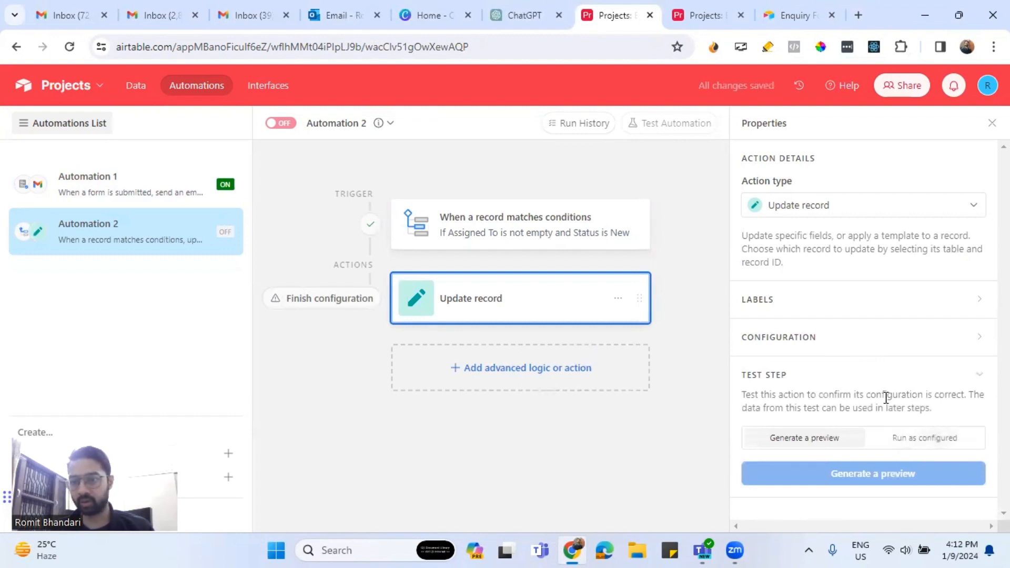
Point the Update record action at the Enquiry table, using the trigger record's Airtable record ID.
{"action": "left_click", "coordinate": [841, 339]}
{"action": "scroll", "coordinate": [846, 345], "scroll_direction": "down", "scroll_amount": 2}
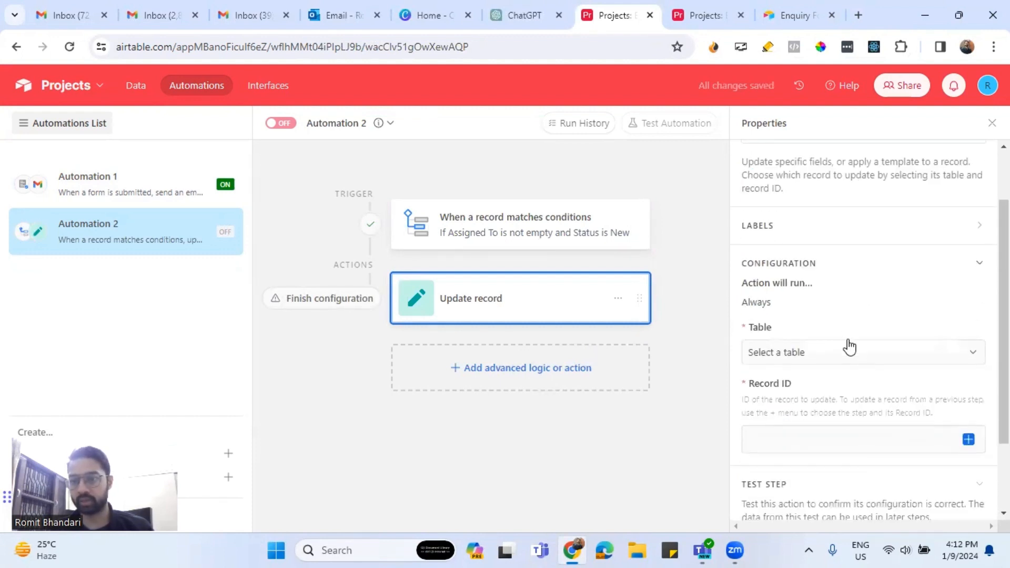
{"action": "left_click", "coordinate": [825, 350]}
{"action": "left_click", "coordinate": [777, 503]}
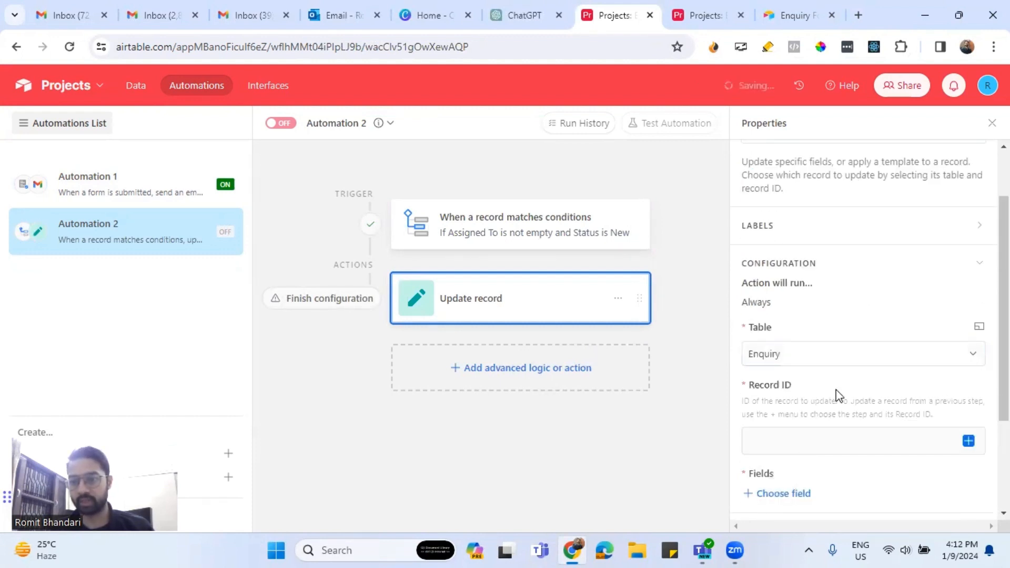
{"action": "scroll", "coordinate": [836, 390], "scroll_direction": "down", "scroll_amount": 1}
{"action": "left_click", "coordinate": [966, 367]}
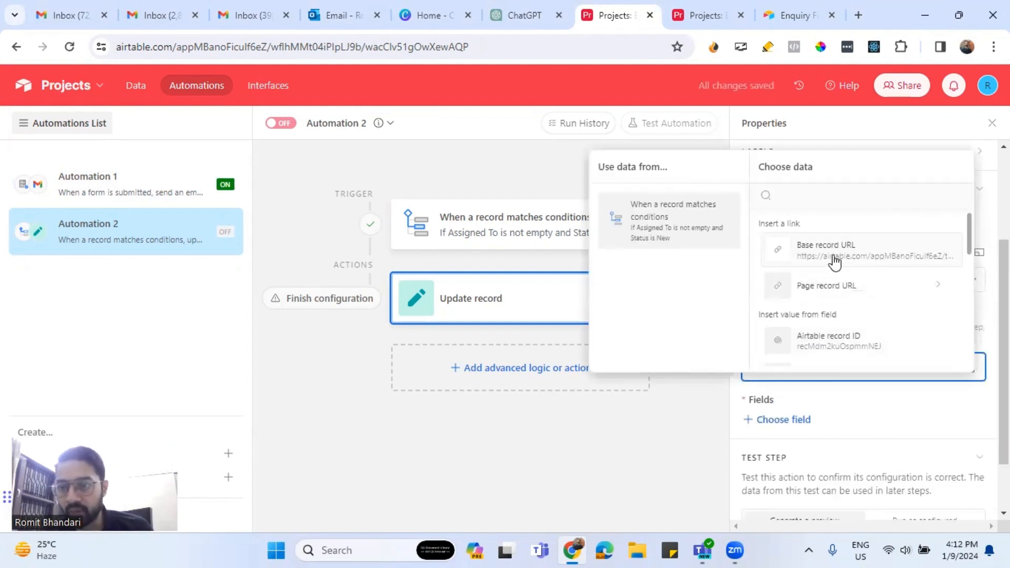
{"action": "left_click", "coordinate": [841, 342]}
{"action": "scroll", "coordinate": [820, 368], "scroll_direction": "down", "scroll_amount": 1}
Add the Status field to the update with the value Assigned.
{"action": "left_click", "coordinate": [798, 346]}
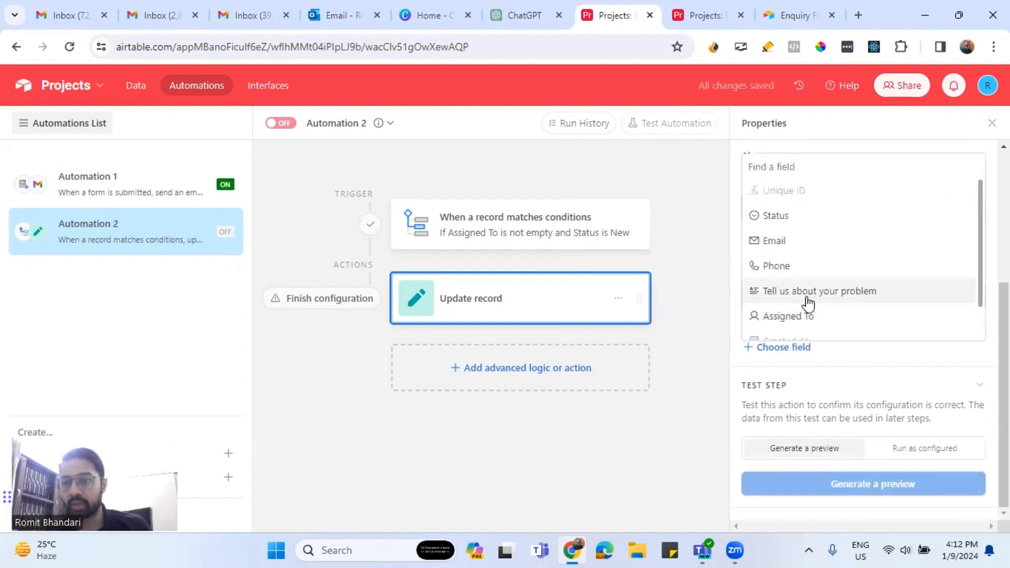
{"action": "scroll", "coordinate": [809, 310], "scroll_direction": "down", "scroll_amount": 1}
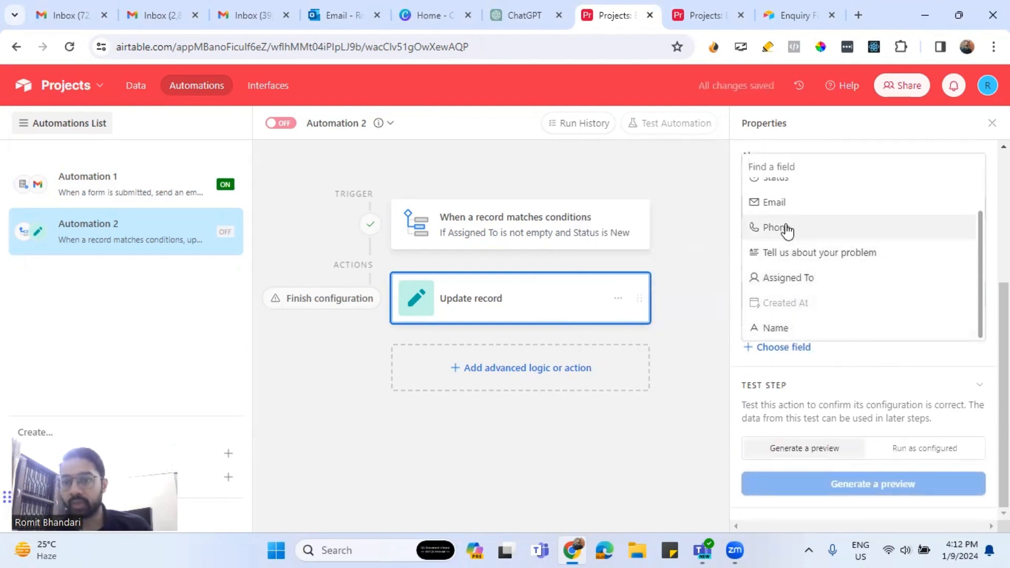
{"action": "scroll", "coordinate": [779, 202], "scroll_direction": "up", "scroll_amount": 1}
{"action": "left_click", "coordinate": [801, 195]}
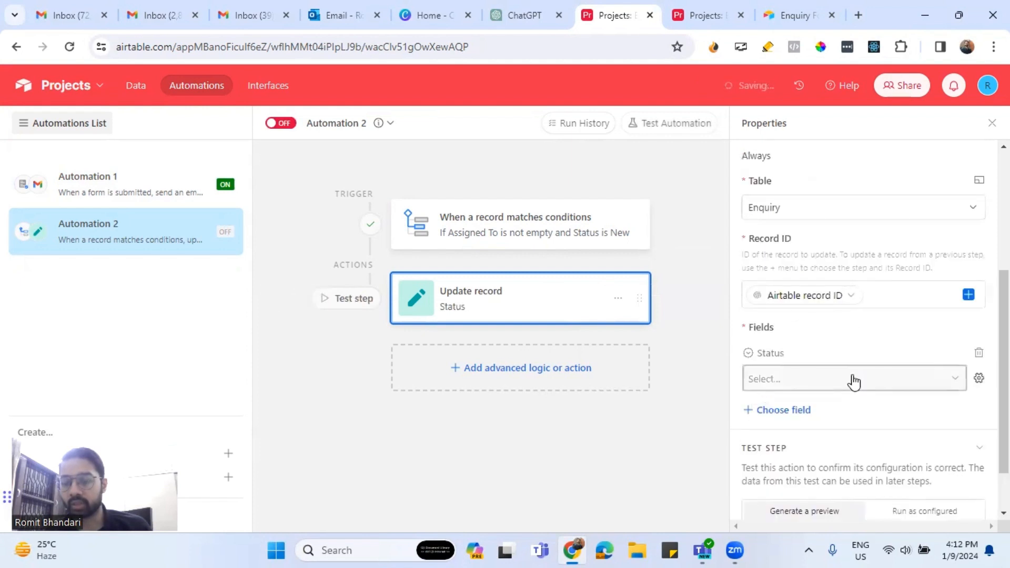
{"action": "left_click", "coordinate": [853, 380]}
{"action": "scroll", "coordinate": [820, 468], "scroll_direction": "down", "scroll_amount": 1}
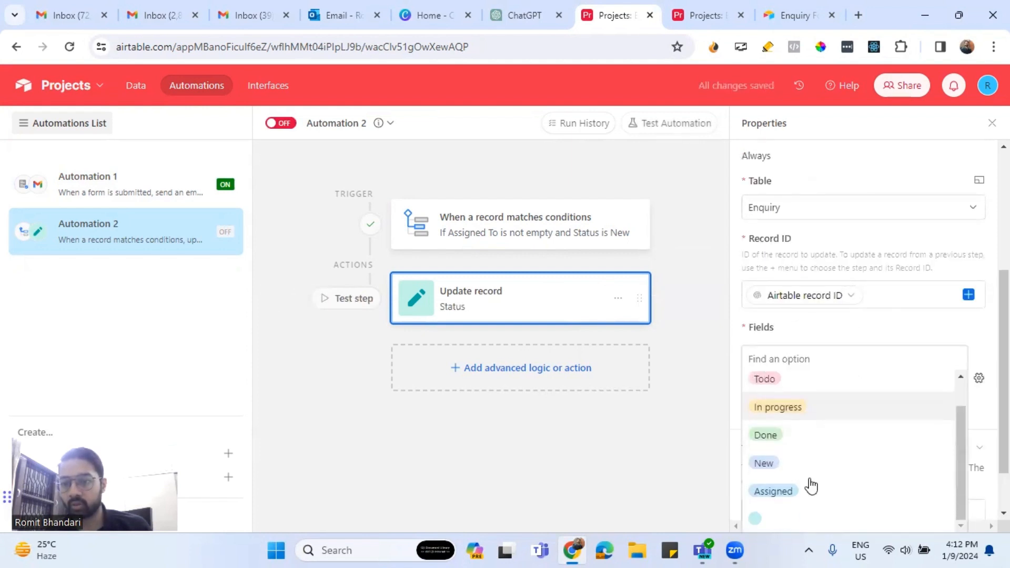
{"action": "left_click", "coordinate": [806, 486]}
Run the action test as configured, then return to the Enquiry table.
{"action": "scroll", "coordinate": [878, 419], "scroll_direction": "down", "scroll_amount": 2}
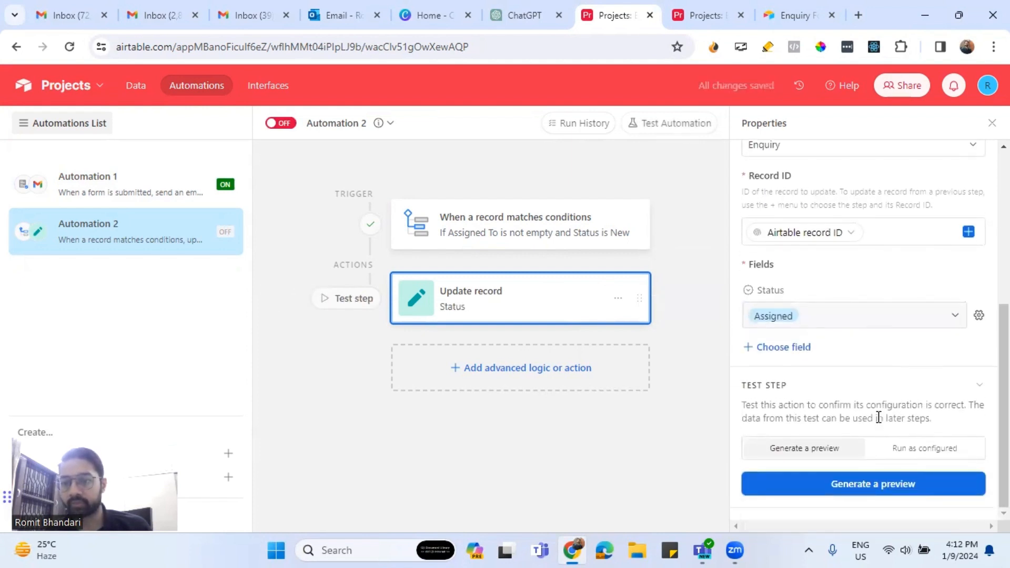
{"action": "left_click", "coordinate": [903, 453]}
{"action": "left_click", "coordinate": [866, 485]}
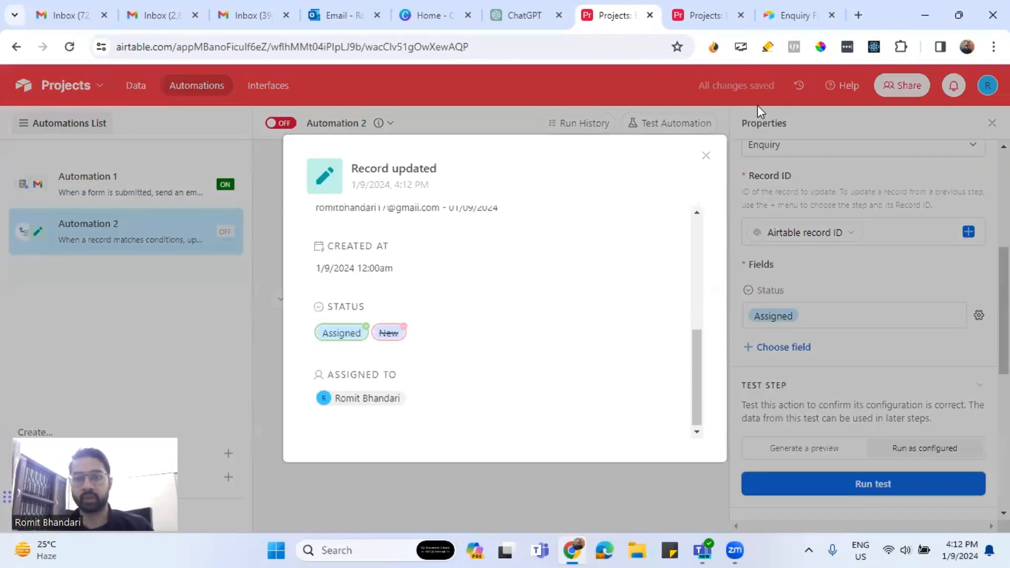
{"action": "left_click", "coordinate": [706, 155]}
{"action": "left_click", "coordinate": [705, 15]}
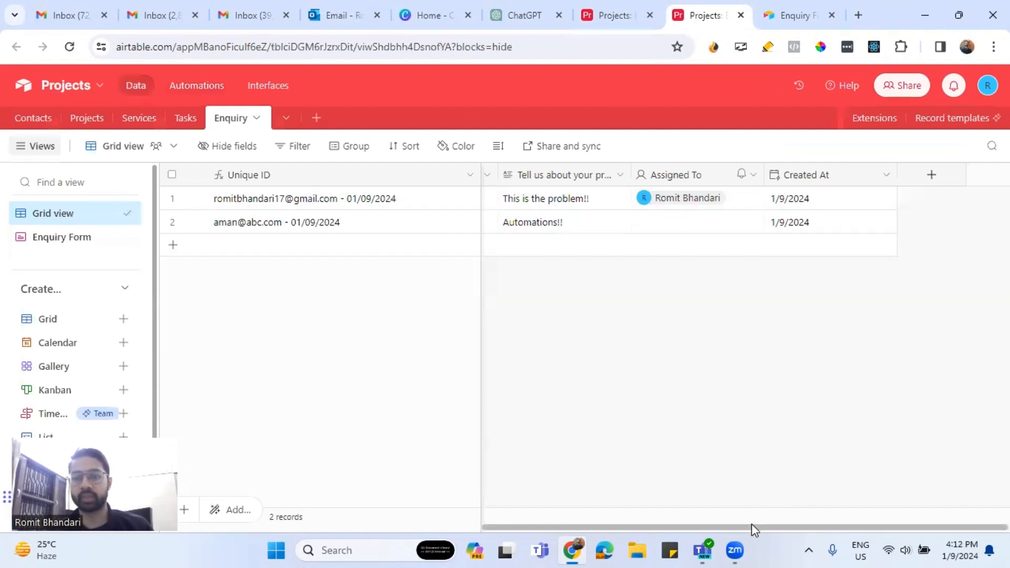
Check the first enquiry's Status now reads Assigned, select row 2's Assigned To cell, and return to Automation 2.
{"action": "scroll", "coordinate": [752, 527], "scroll_direction": "left", "scroll_amount": 5}
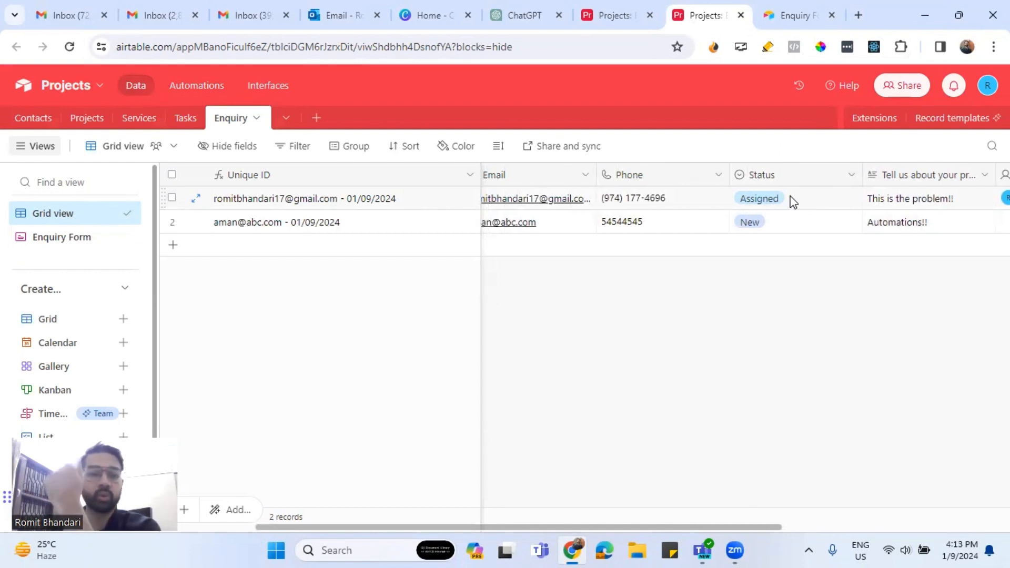
{"action": "left_click", "coordinate": [619, 21]}
{"action": "left_click", "coordinate": [699, 15]}
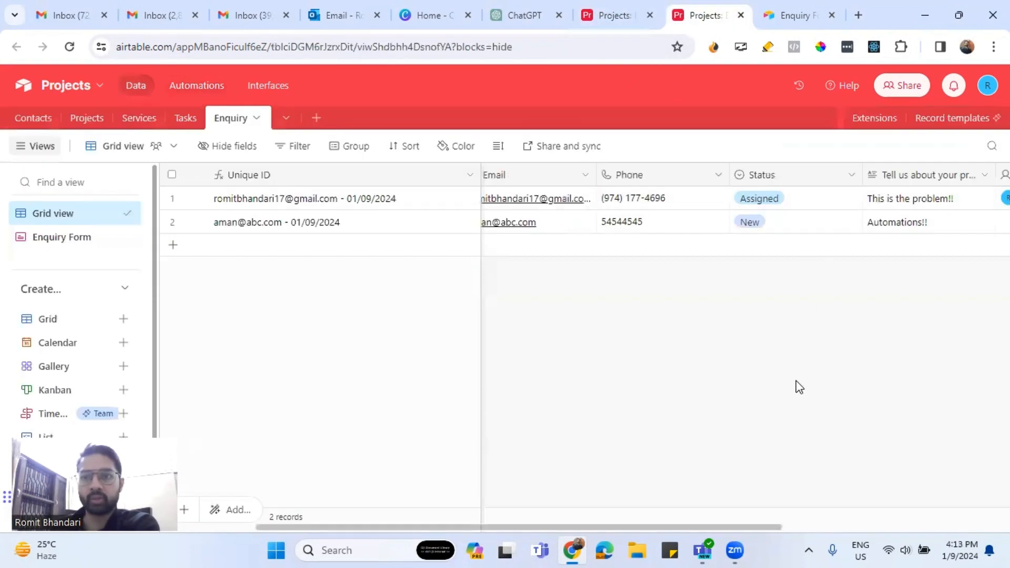
{"action": "left_click_drag", "start_coordinate": [691, 527], "coordinate": [789, 527]}
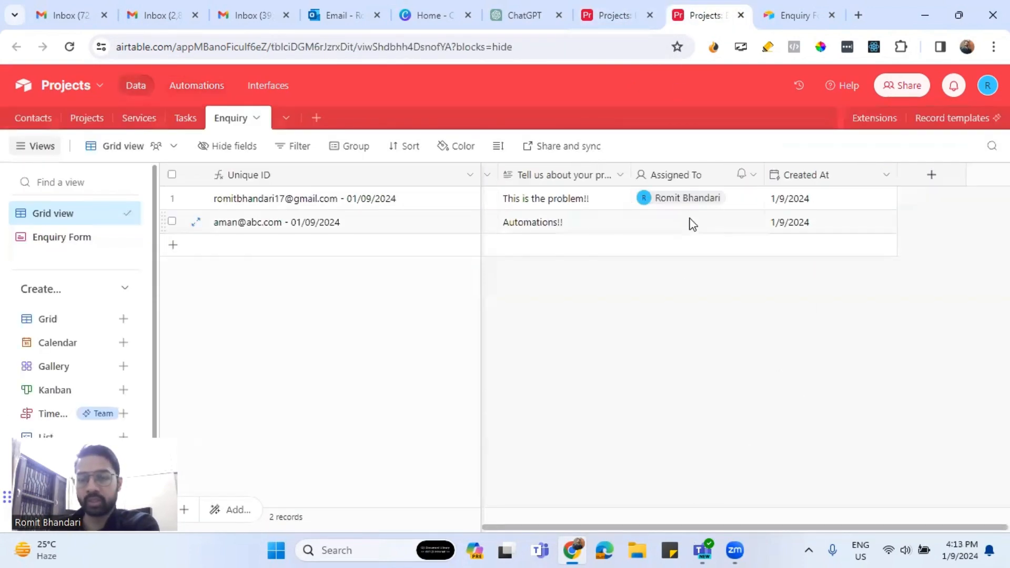
{"action": "left_click", "coordinate": [718, 229]}
{"action": "left_click", "coordinate": [631, 15]}
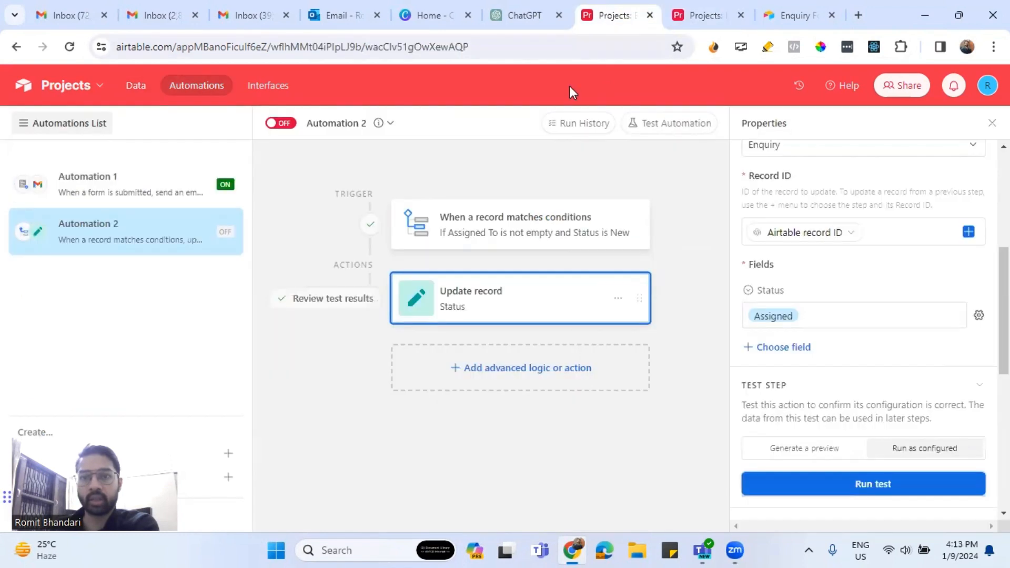
Turn Automation 2 on, then assign the second enquiry to the team member and check its Status.
{"action": "left_click", "coordinate": [282, 124]}
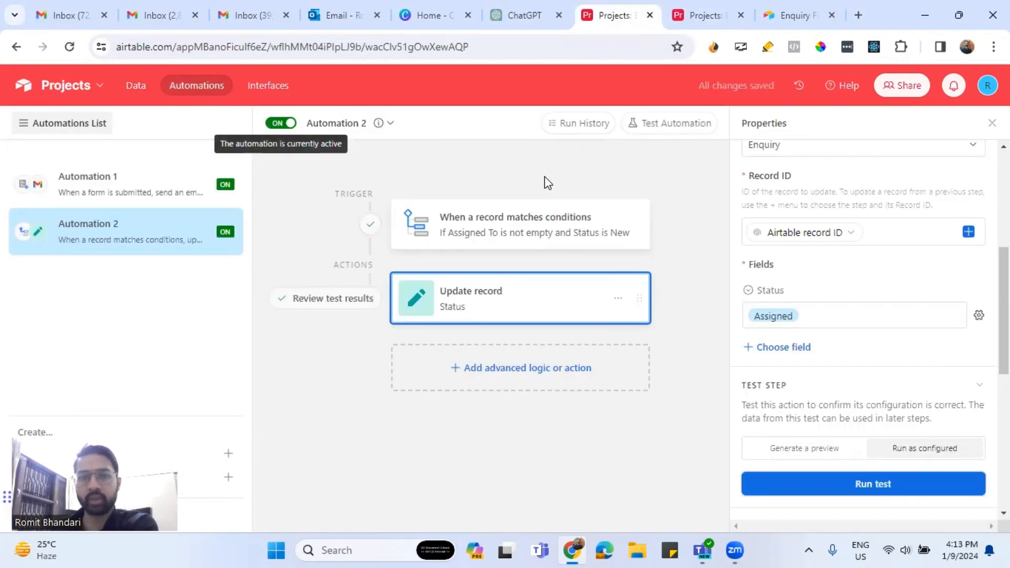
{"action": "left_click", "coordinate": [678, 16]}
{"action": "left_click", "coordinate": [752, 222]}
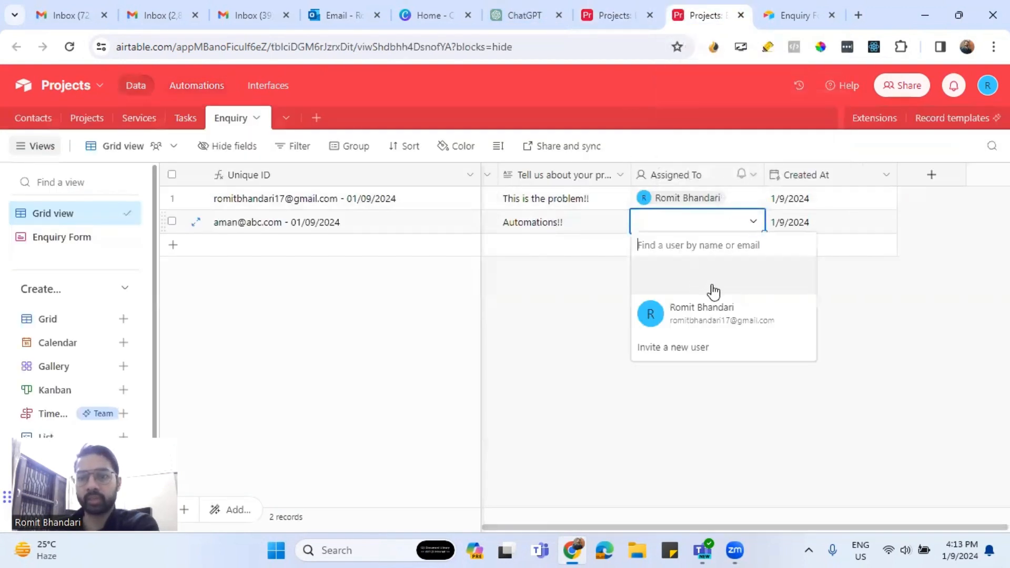
{"action": "left_click", "coordinate": [701, 318]}
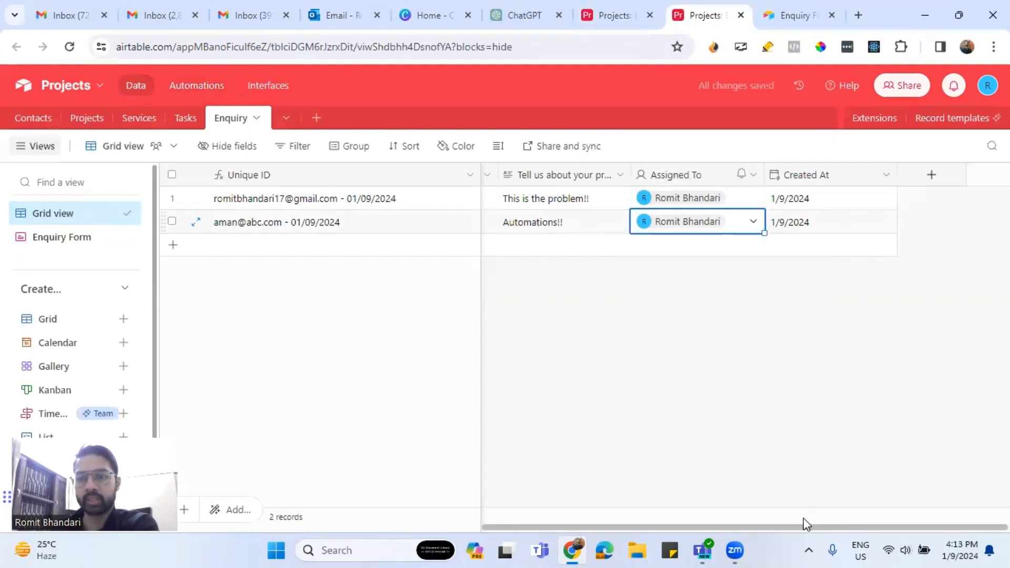
{"action": "left_click_drag", "start_coordinate": [802, 525], "coordinate": [685, 526]}
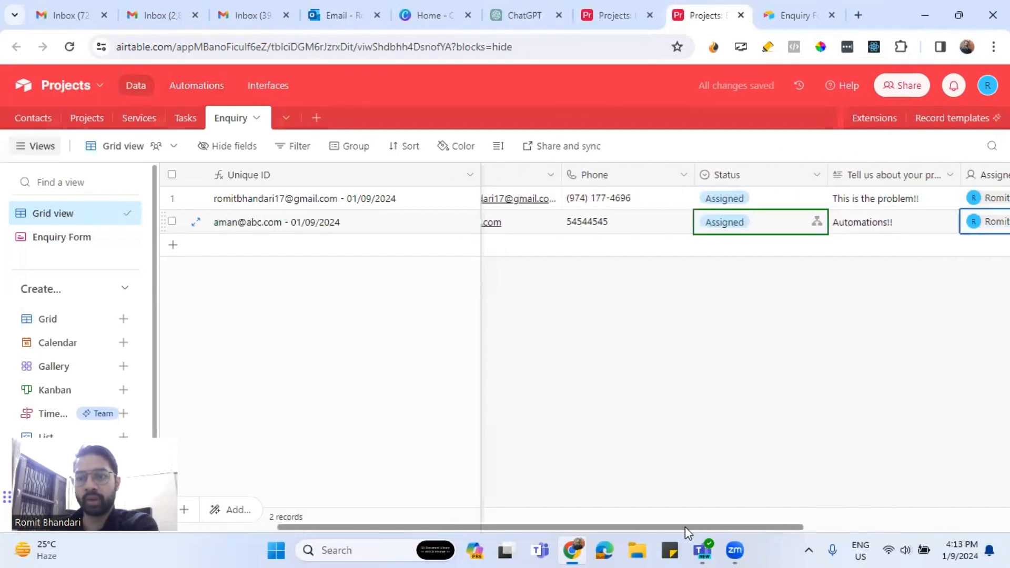